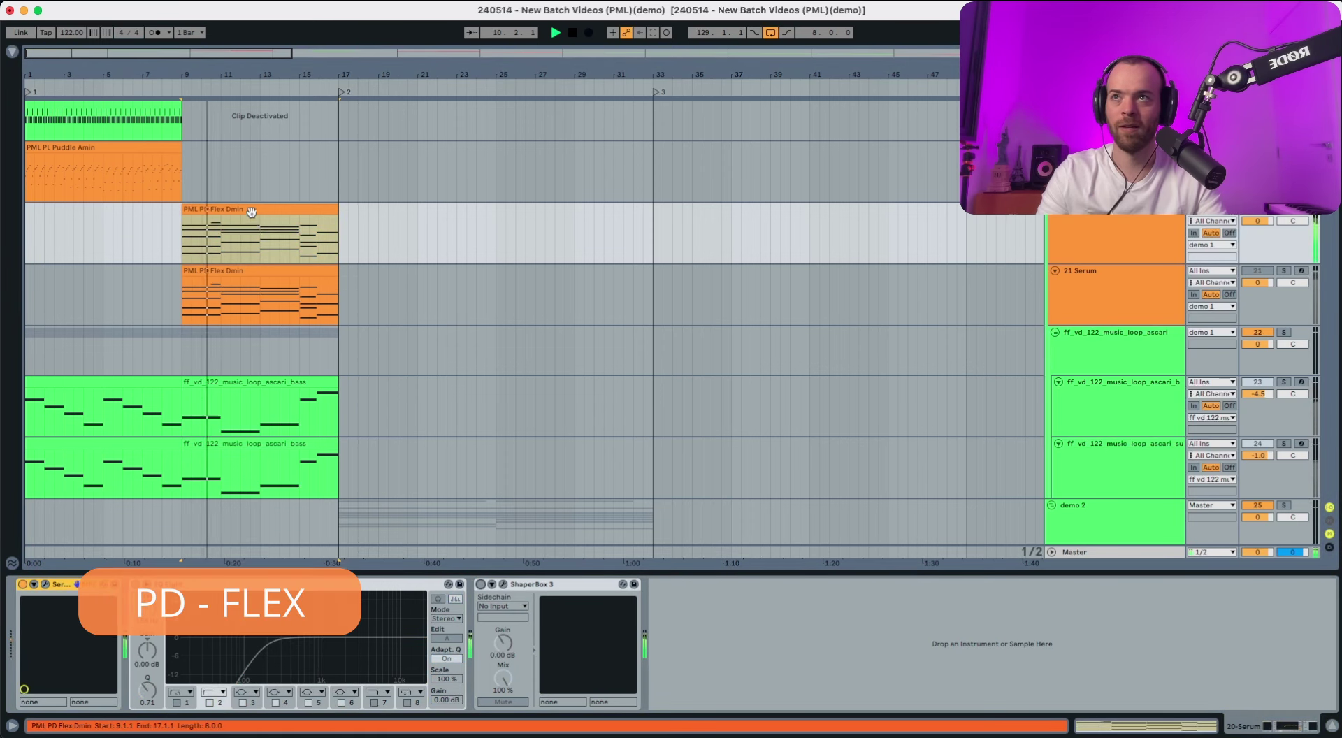
Examine the chord notes of the upper PML PD Flex Dmin clip, then return to its track's device chain.
{"action": "double_click", "coordinate": [302, 260]}
{"action": "left_click_drag", "start_coordinate": [283, 523], "coordinate": [349, 522]}
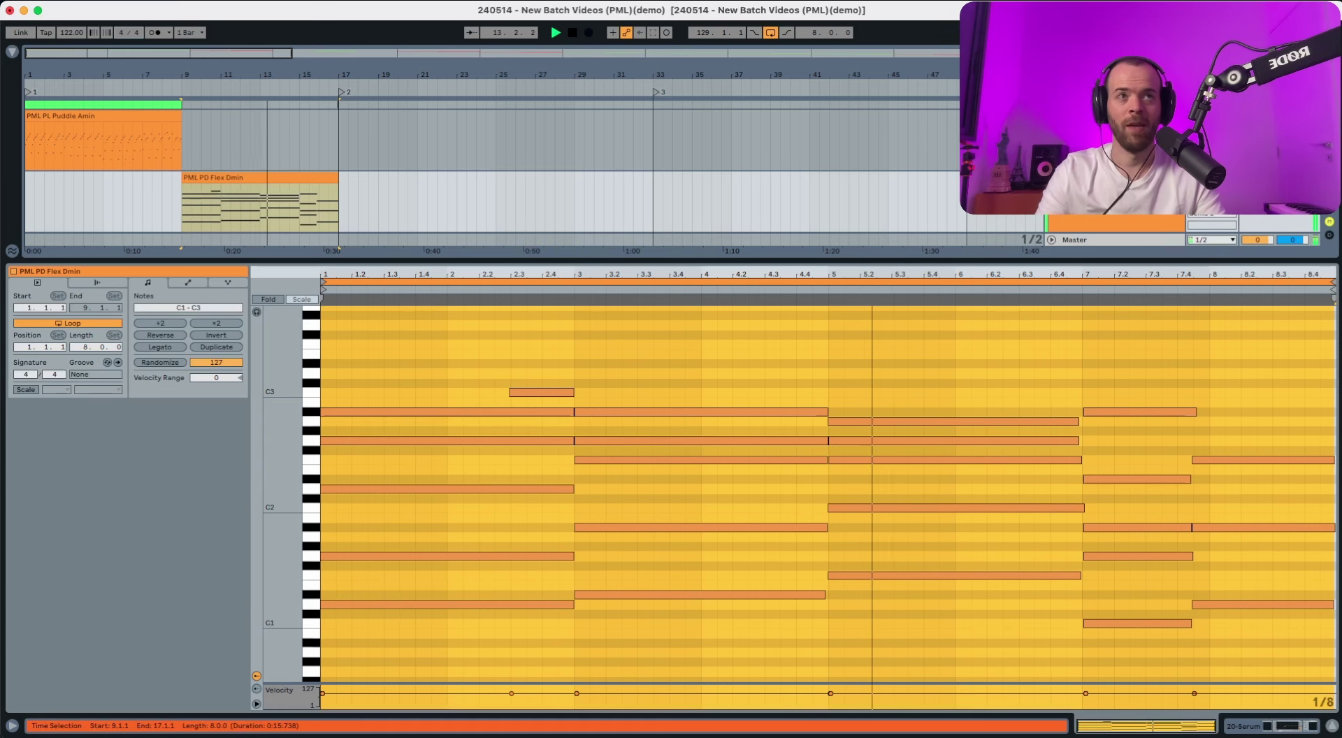
{"action": "left_click", "coordinate": [803, 228]}
{"action": "key", "text": "shift+Tab"}
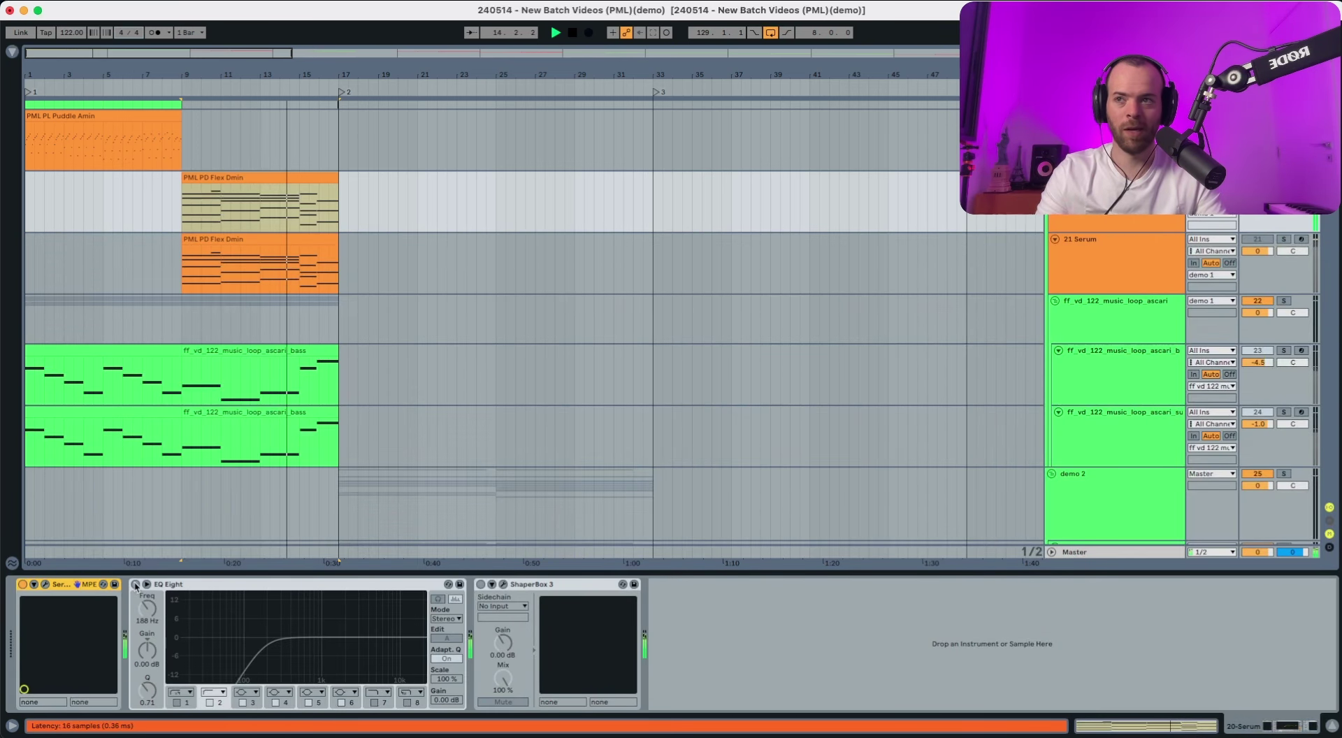
Enable EQ Eight and ShaperBox 3 on the upper Flex Dmin track and play the section back.
{"action": "left_click", "coordinate": [135, 583]}
{"action": "left_click", "coordinate": [481, 584]}
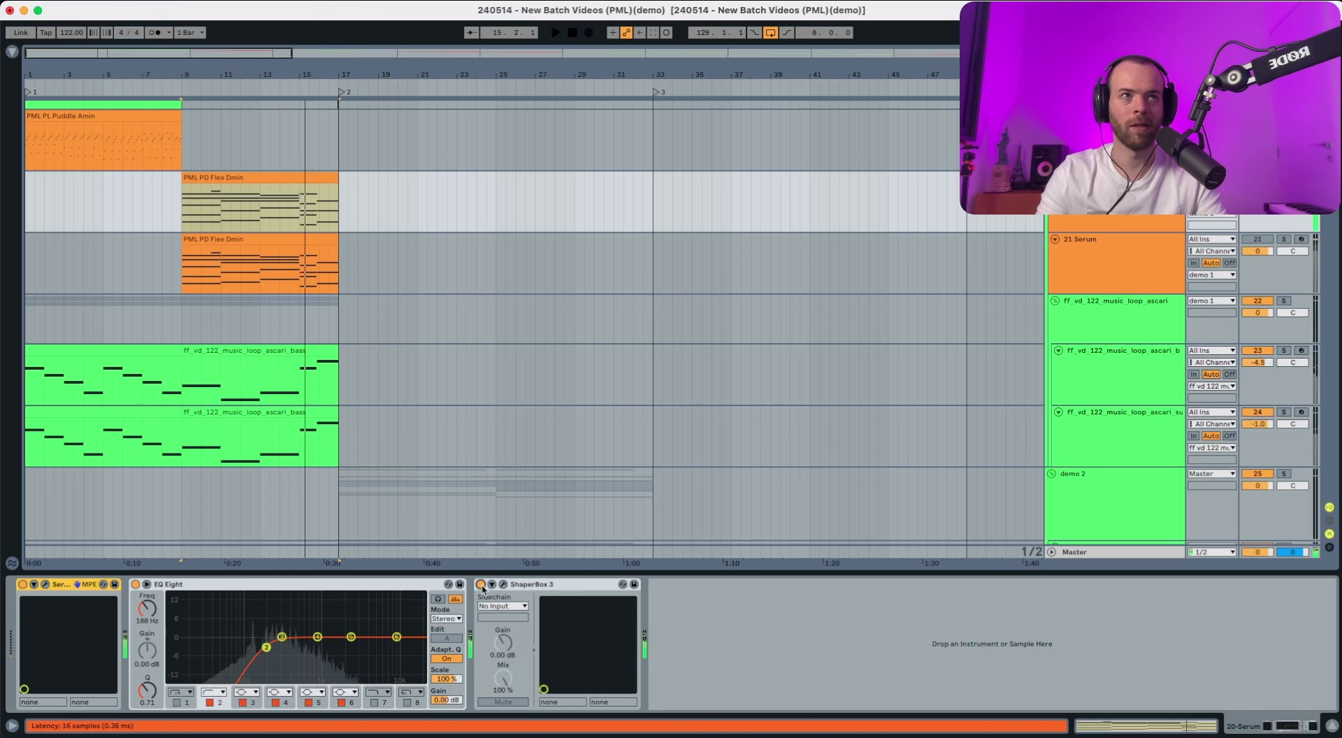
{"action": "key", "text": "space"}
{"action": "key", "text": "space"}
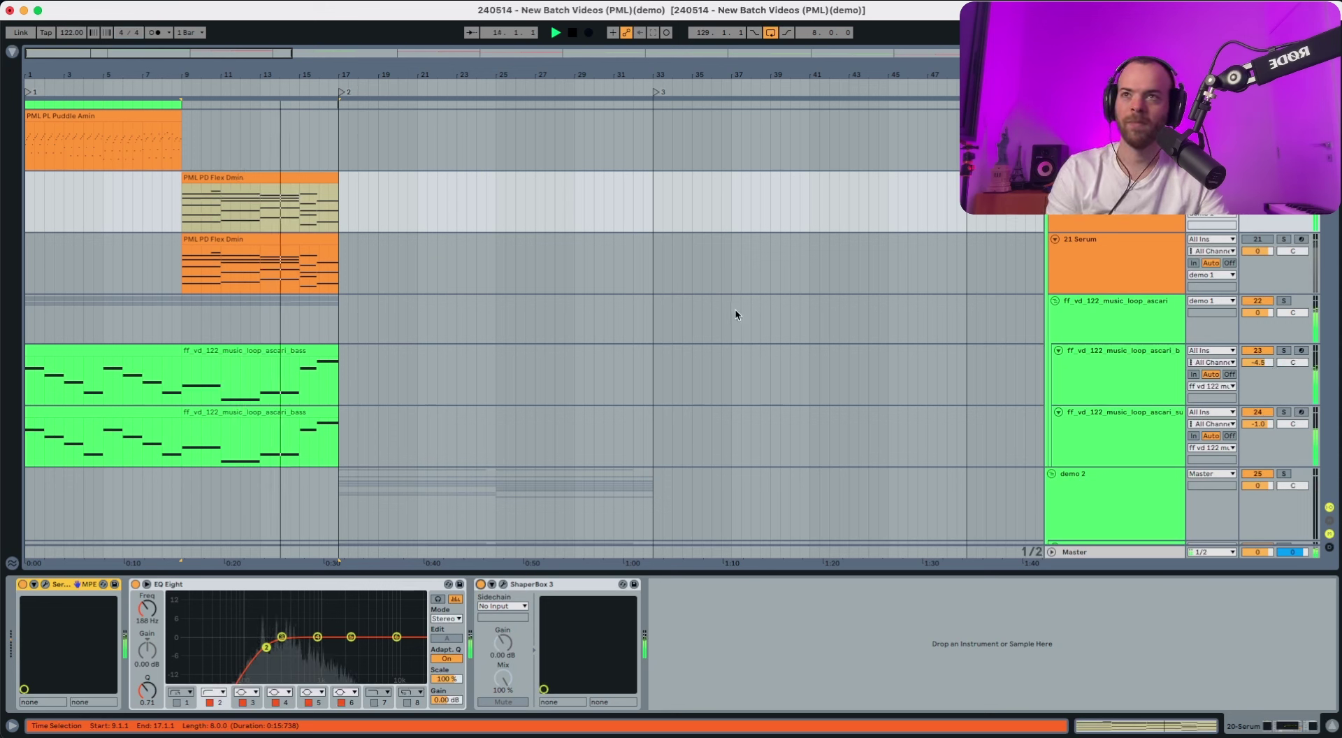
{"action": "key", "text": "space"}
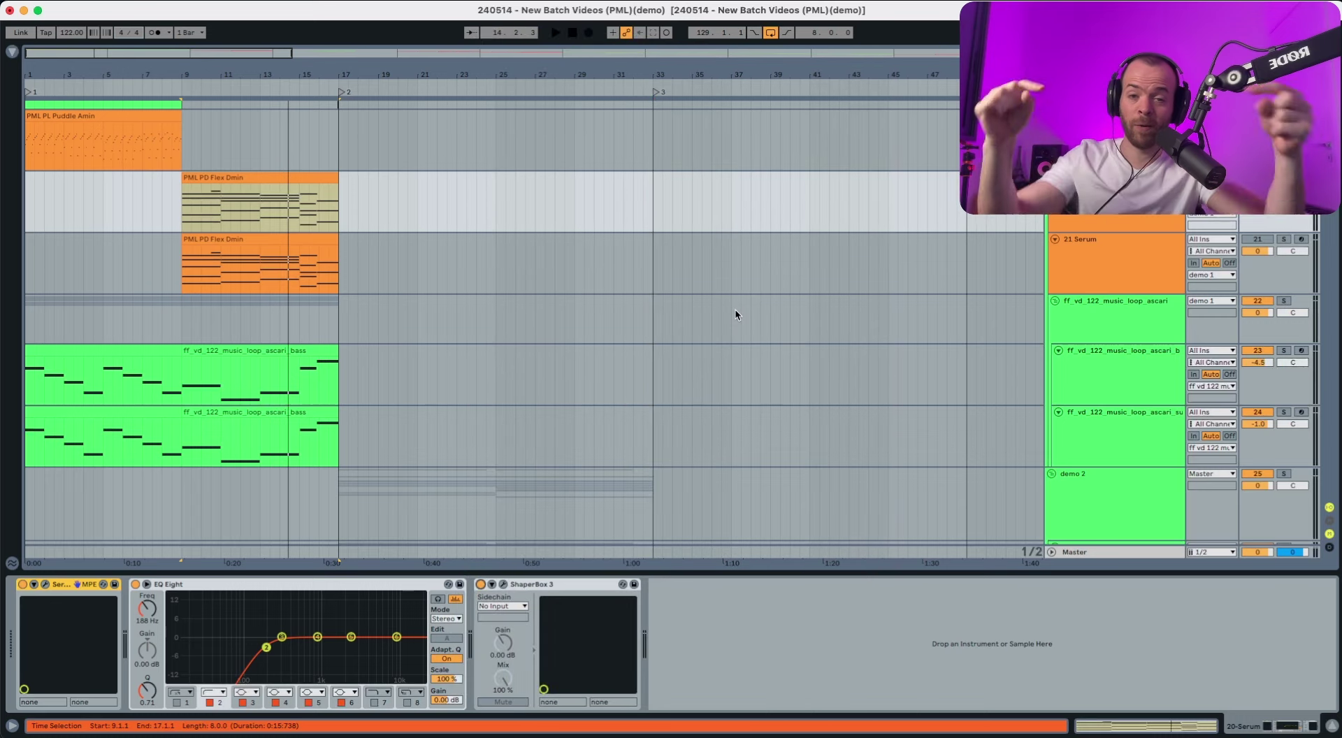
Open Serum on the 21 Serum track and audition its initial patch in solo.
{"action": "left_click", "coordinate": [1101, 245]}
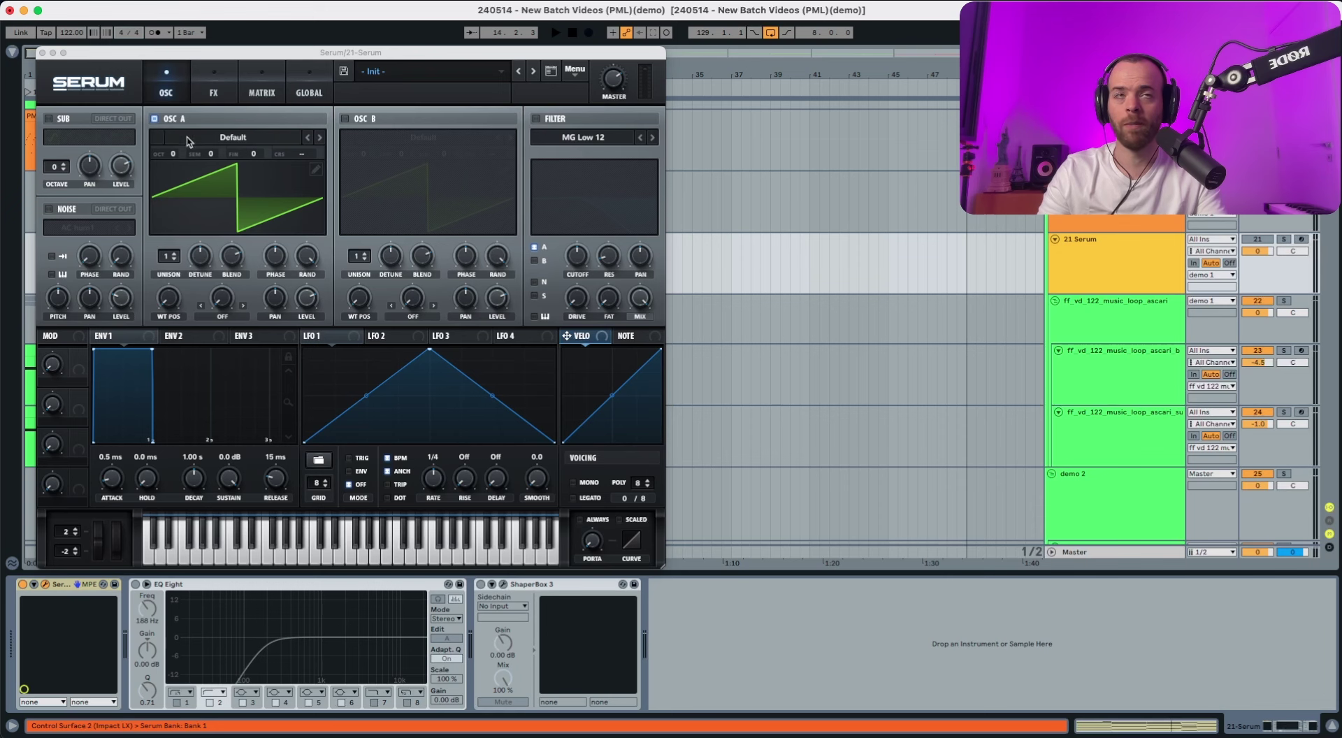
{"action": "key", "text": "space"}
{"action": "key", "text": "space"}
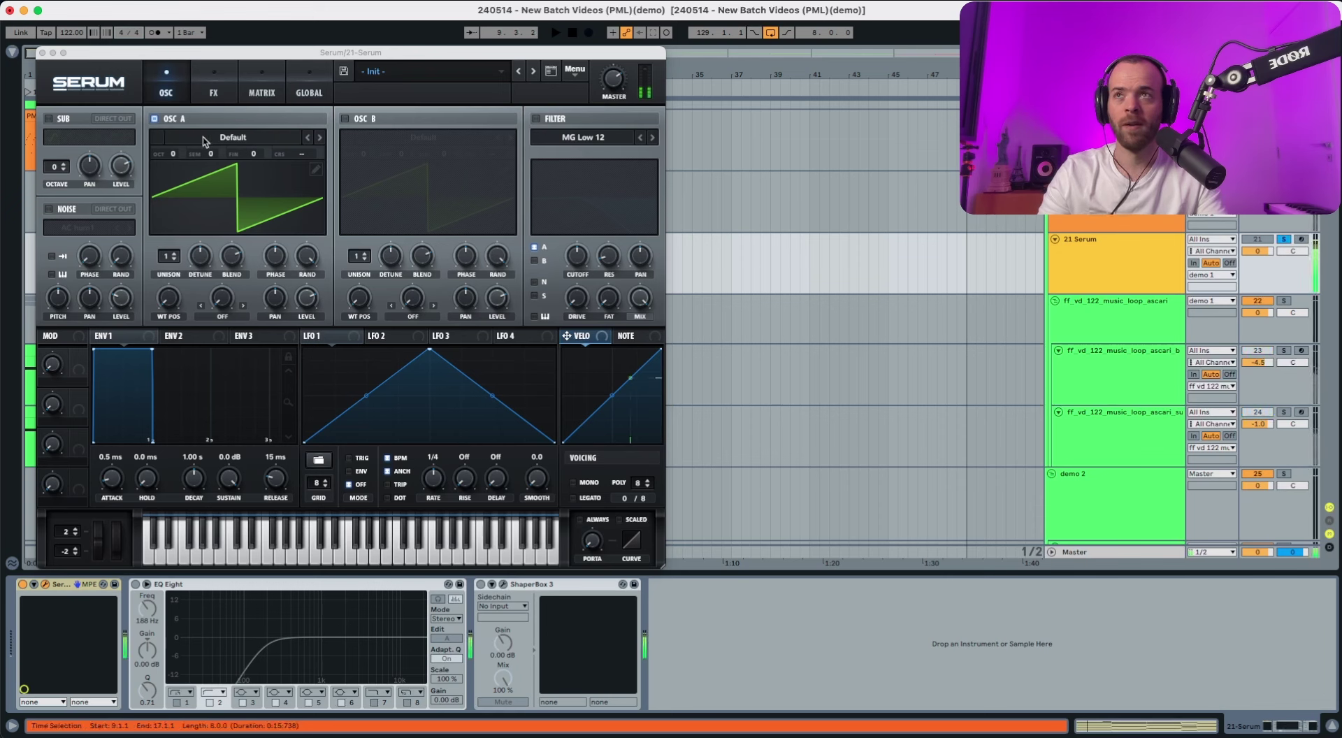
Load the Spectral wavetable Solid Phase 2 [SL] into oscillator A and audition it.
{"action": "left_click", "coordinate": [198, 140]}
{"action": "mouse_move", "coordinate": [342, 158]}
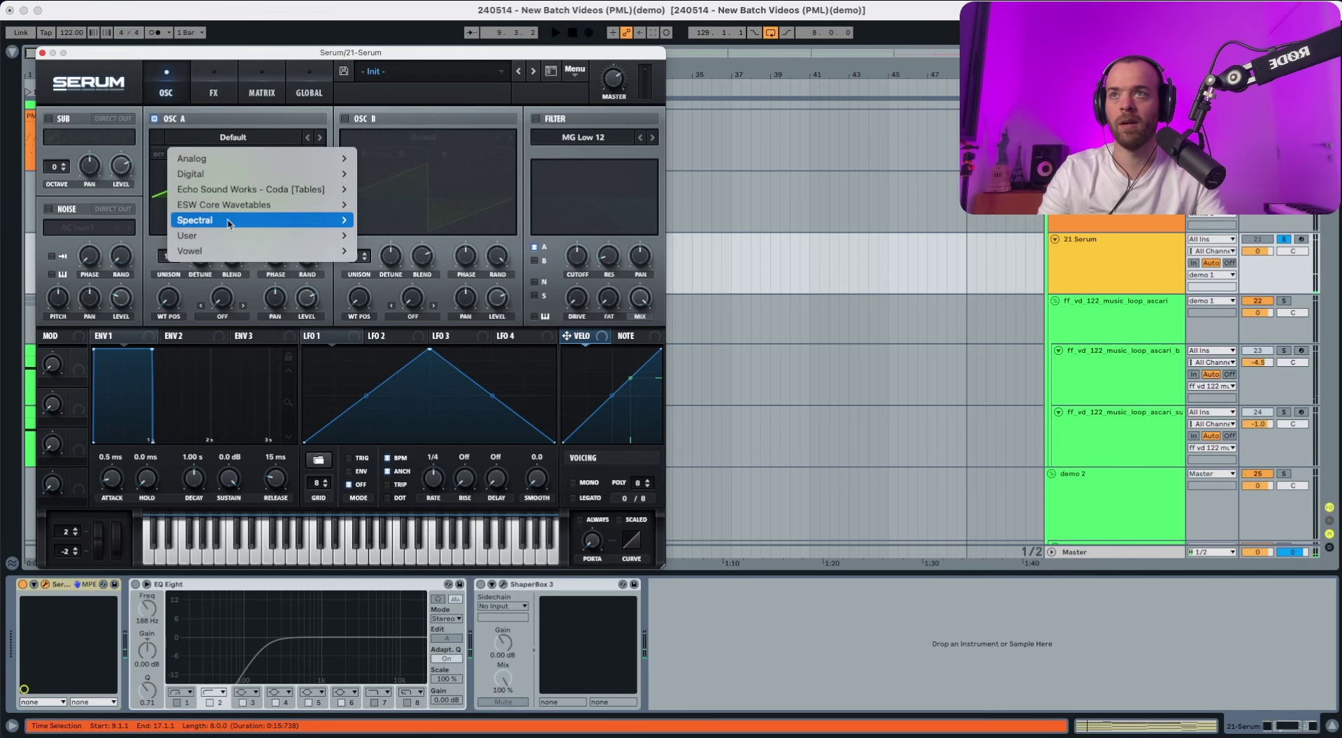
{"action": "mouse_move", "coordinate": [329, 221]}
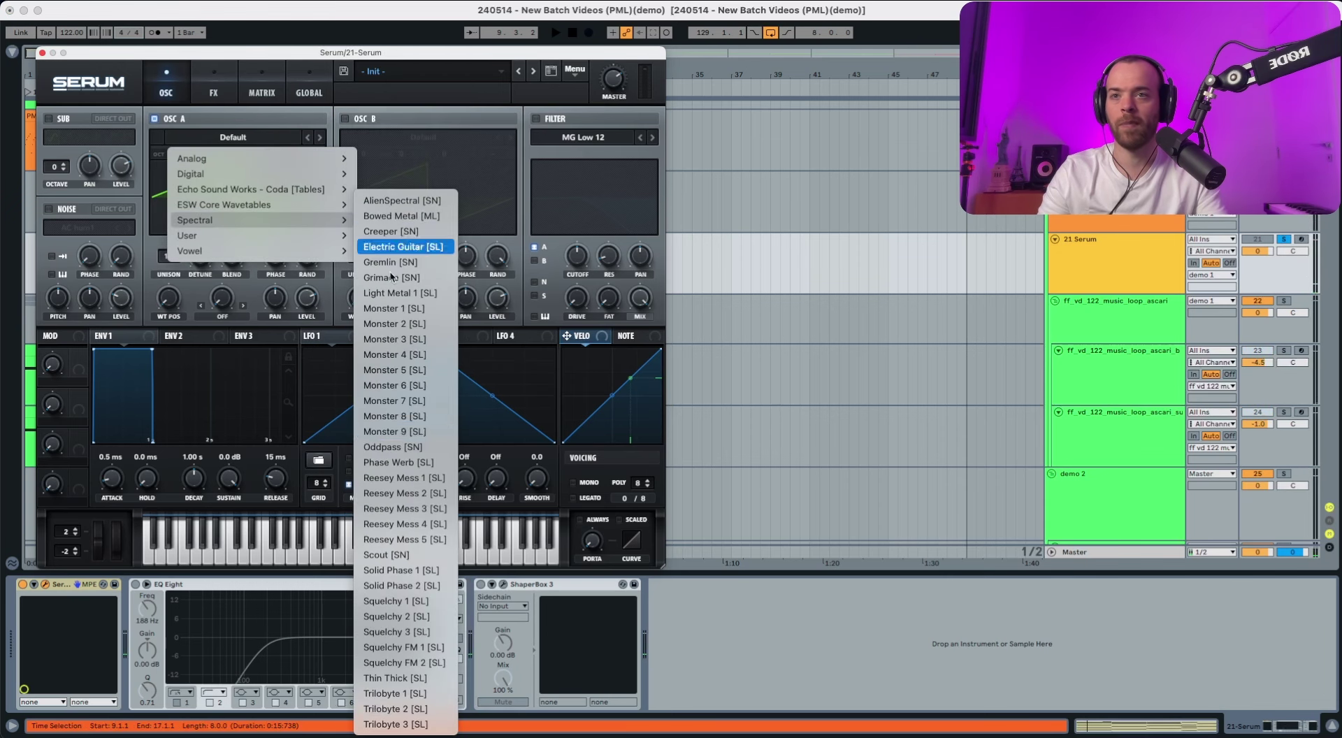
{"action": "left_click", "coordinate": [397, 585]}
{"action": "key", "text": "space"}
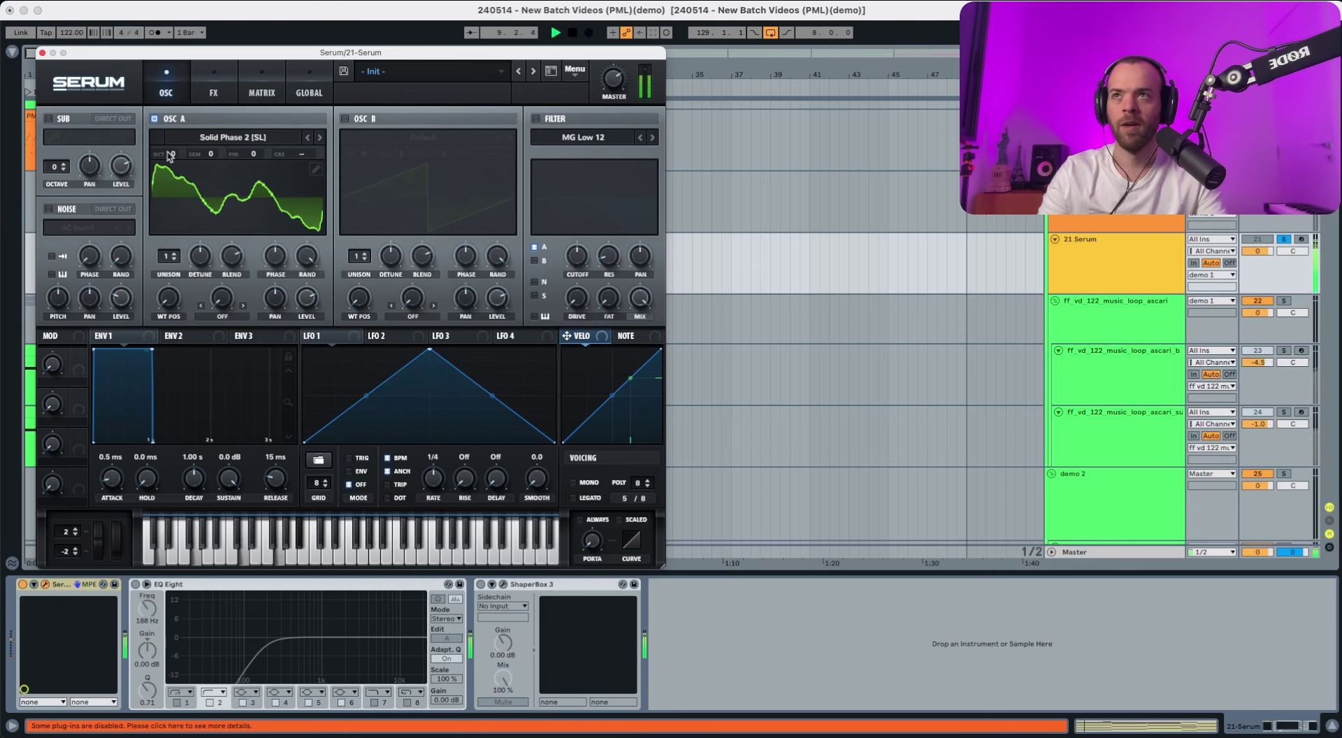
{"action": "key", "text": "space"}
Raise oscillator A by +2 octaves and set its fine tuning to 5 cents.
{"action": "left_click_drag", "start_coordinate": [173, 149], "coordinate": [189, 128]}
{"action": "key", "text": "space"}
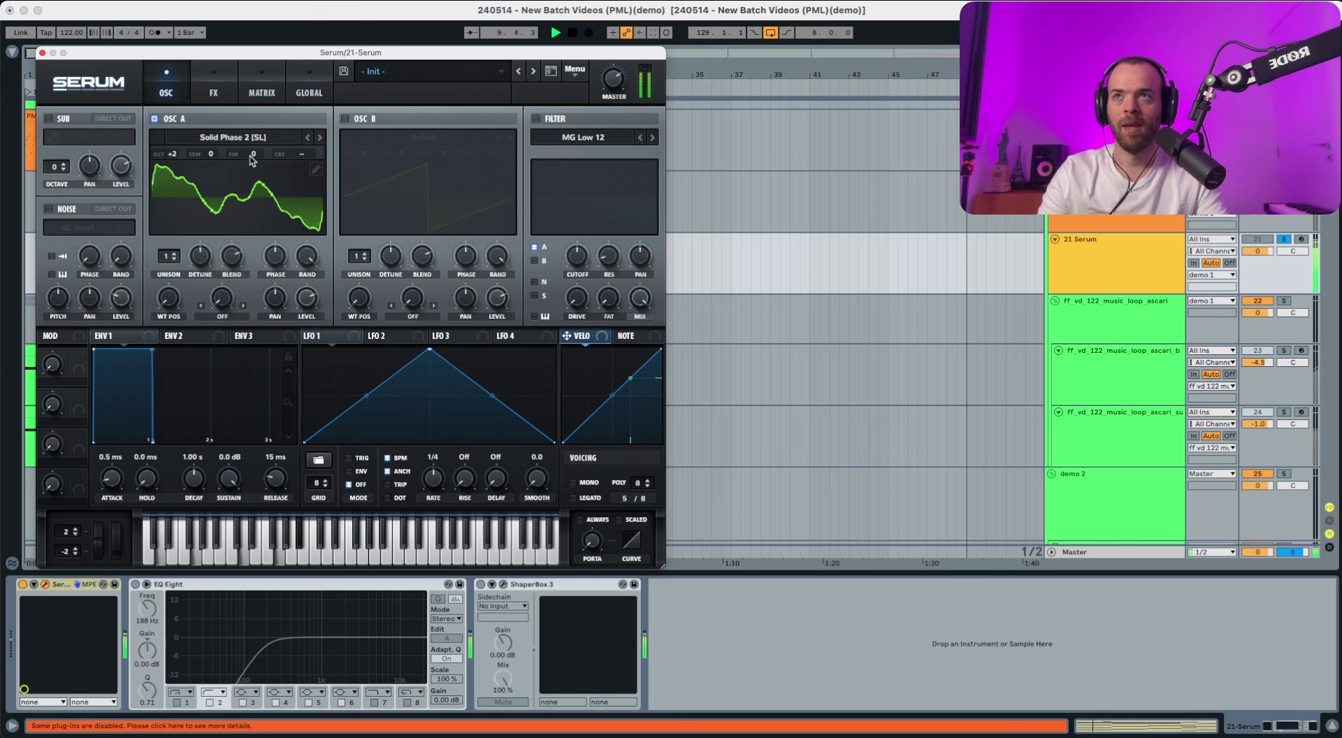
{"action": "key", "text": "space"}
{"action": "left_click_drag", "start_coordinate": [257, 159], "coordinate": [258, 157]}
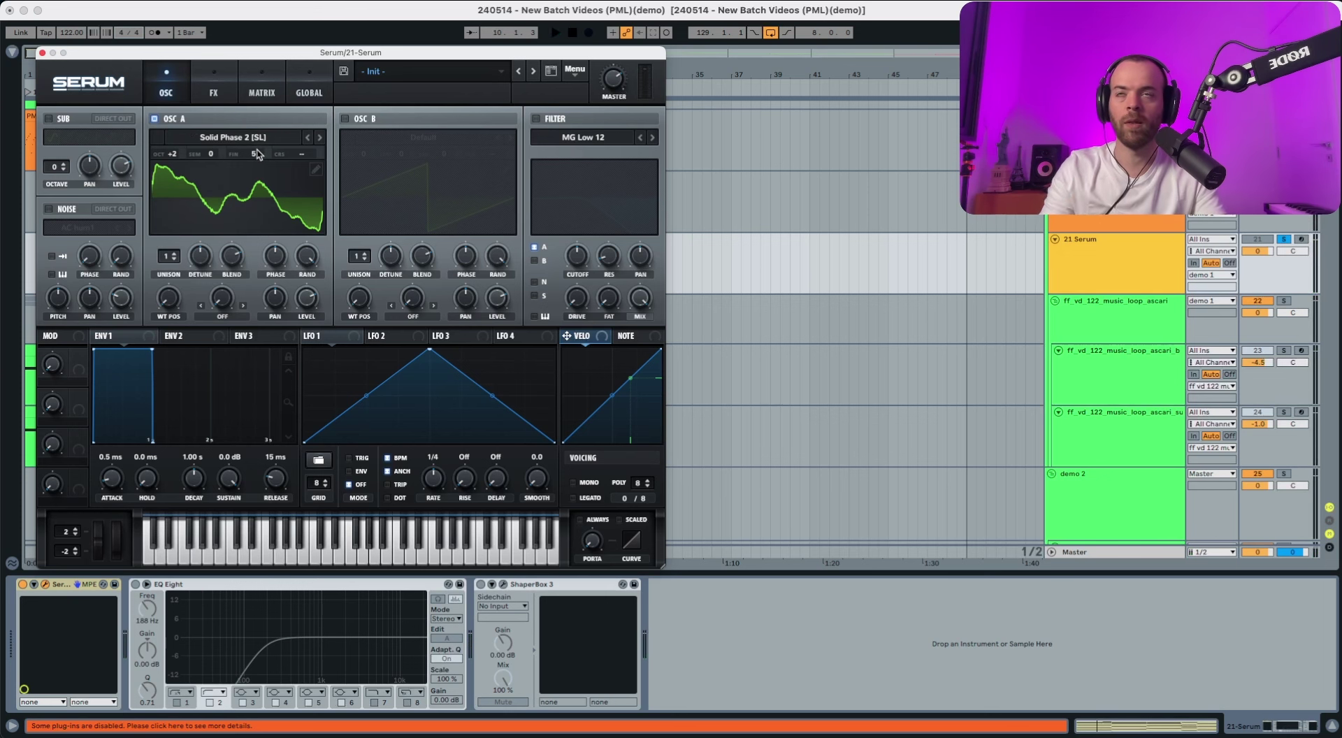
Enable oscillator B, load the Analog wavetable Analog_BD_Sin into it and audition the result.
{"action": "left_click", "coordinate": [344, 119]}
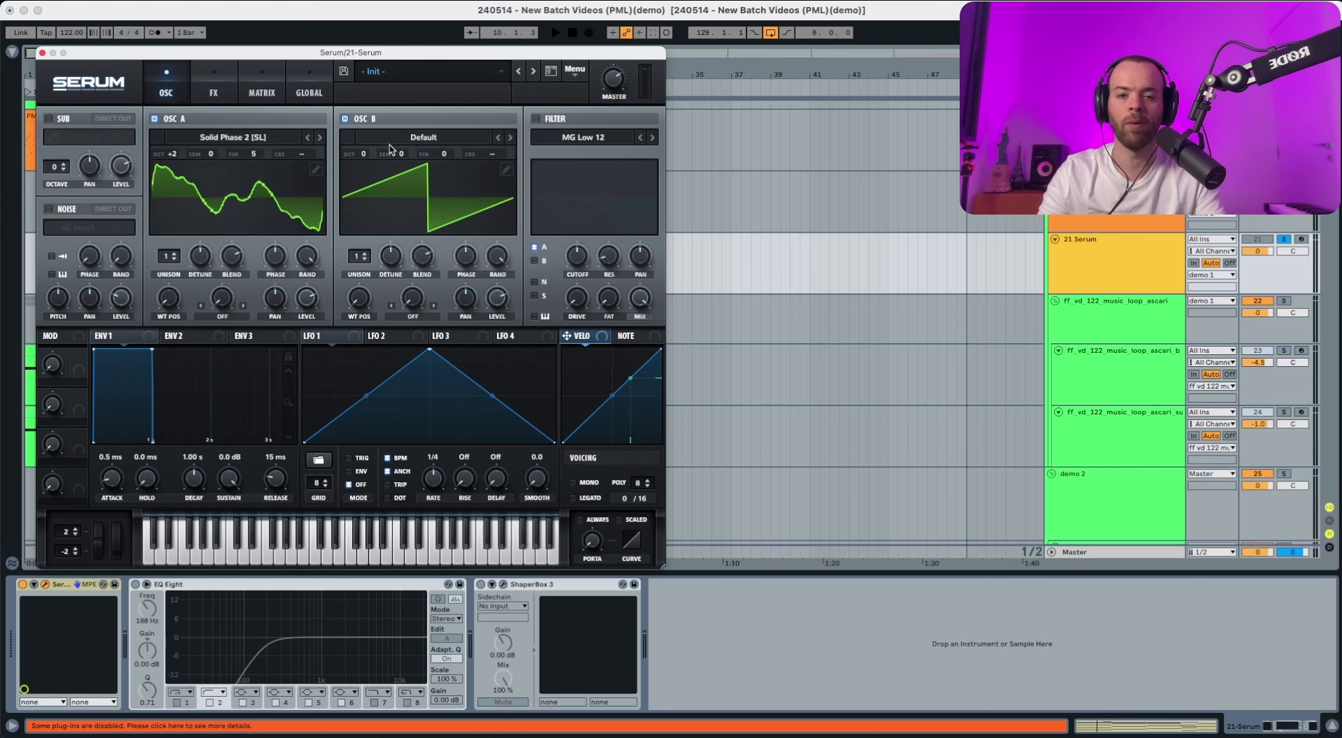
{"action": "left_click", "coordinate": [409, 134]}
{"action": "mouse_move", "coordinate": [430, 159]}
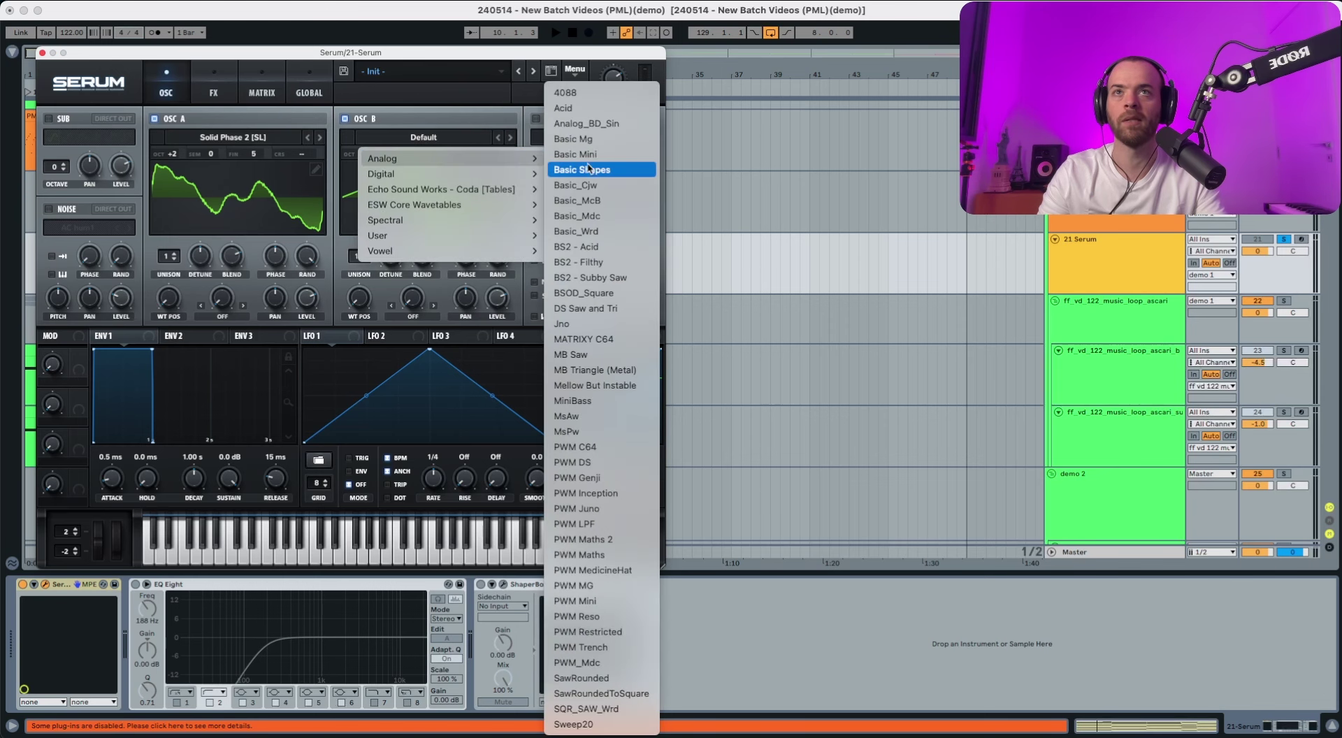
{"action": "left_click", "coordinate": [596, 133]}
{"action": "key", "text": "space"}
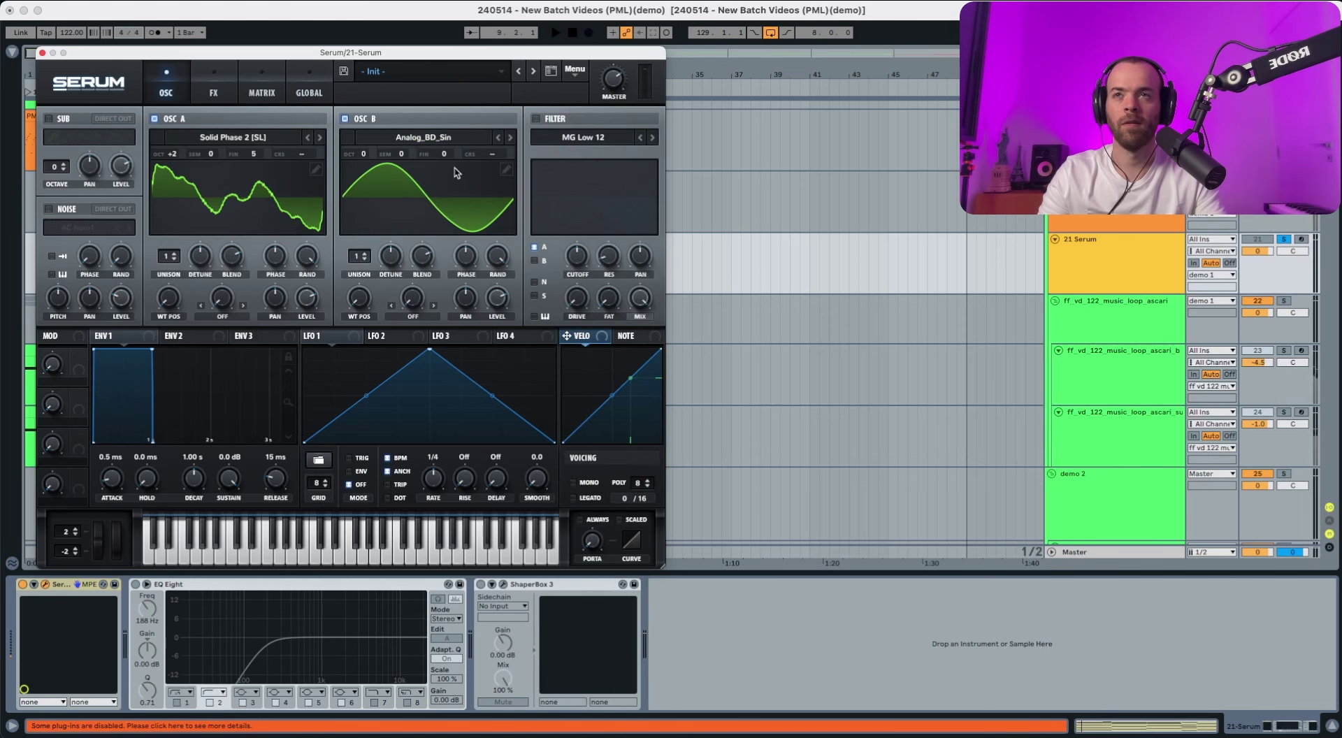
{"action": "key", "text": "space"}
{"action": "key", "text": "space"}
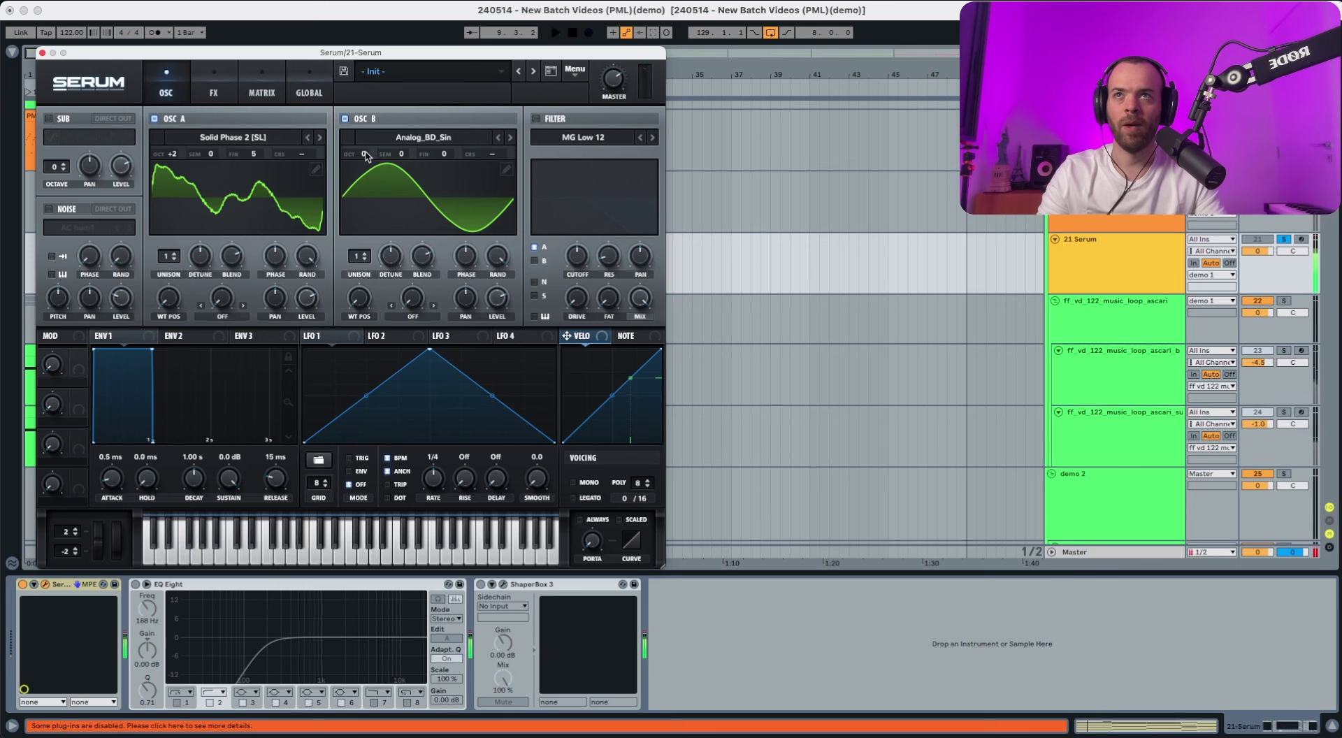
Raise oscillator B by +1 octave and set its fine tuning to 15 cents, auditioning the changes.
{"action": "left_click_drag", "start_coordinate": [370, 158], "coordinate": [368, 147]}
{"action": "key", "text": "space"}
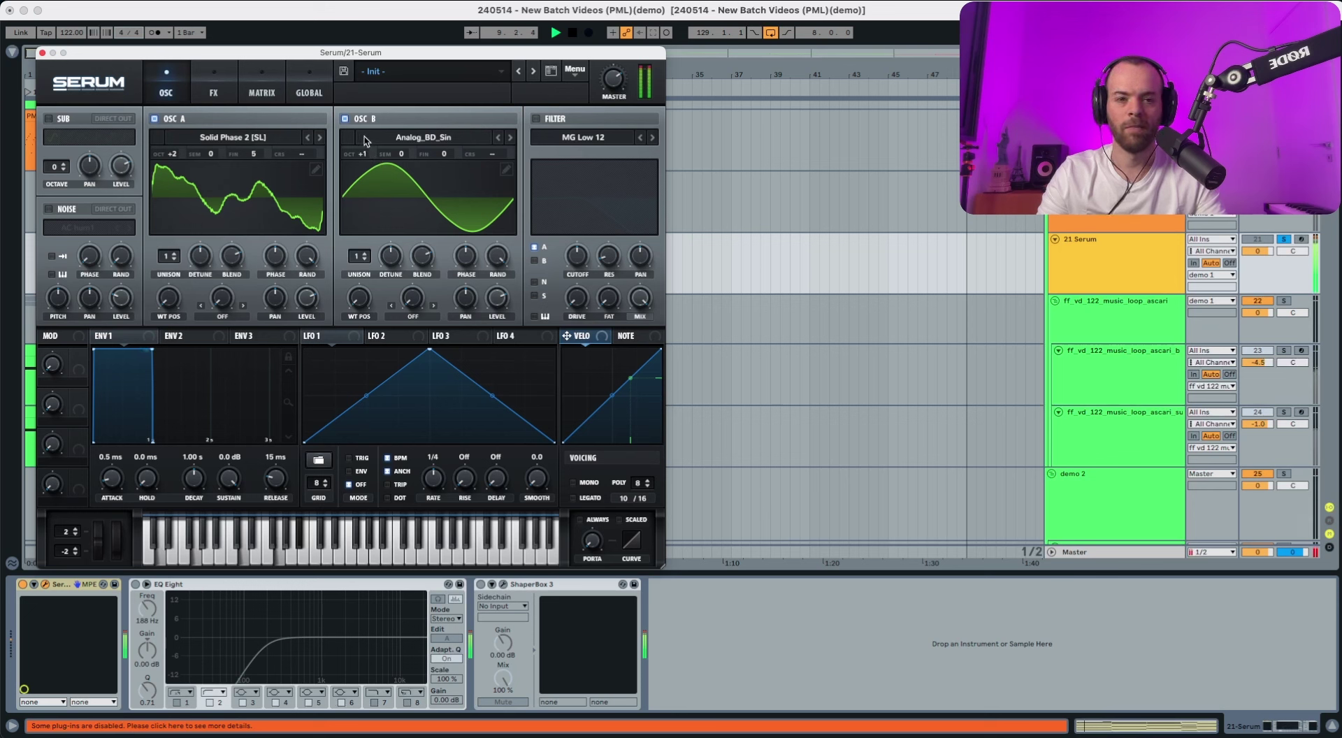
{"action": "key", "text": "space"}
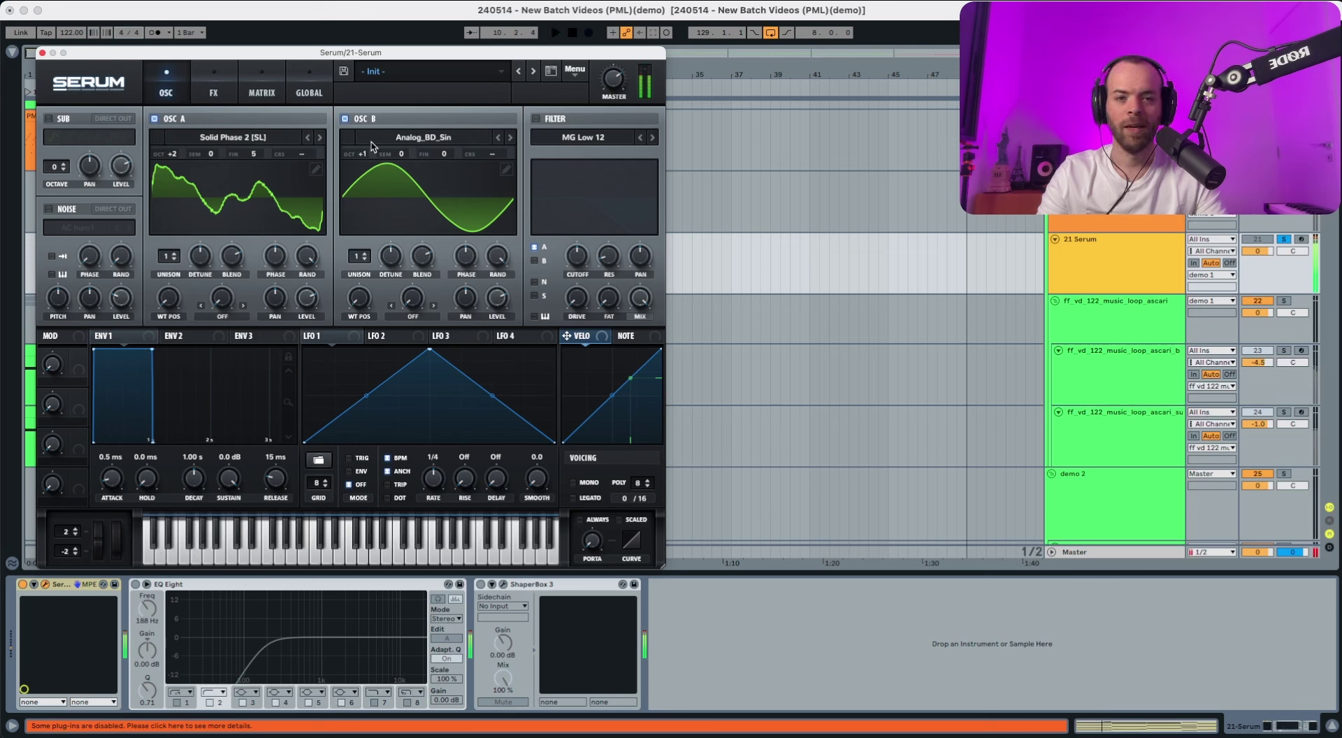
{"action": "left_click", "coordinate": [446, 158]}
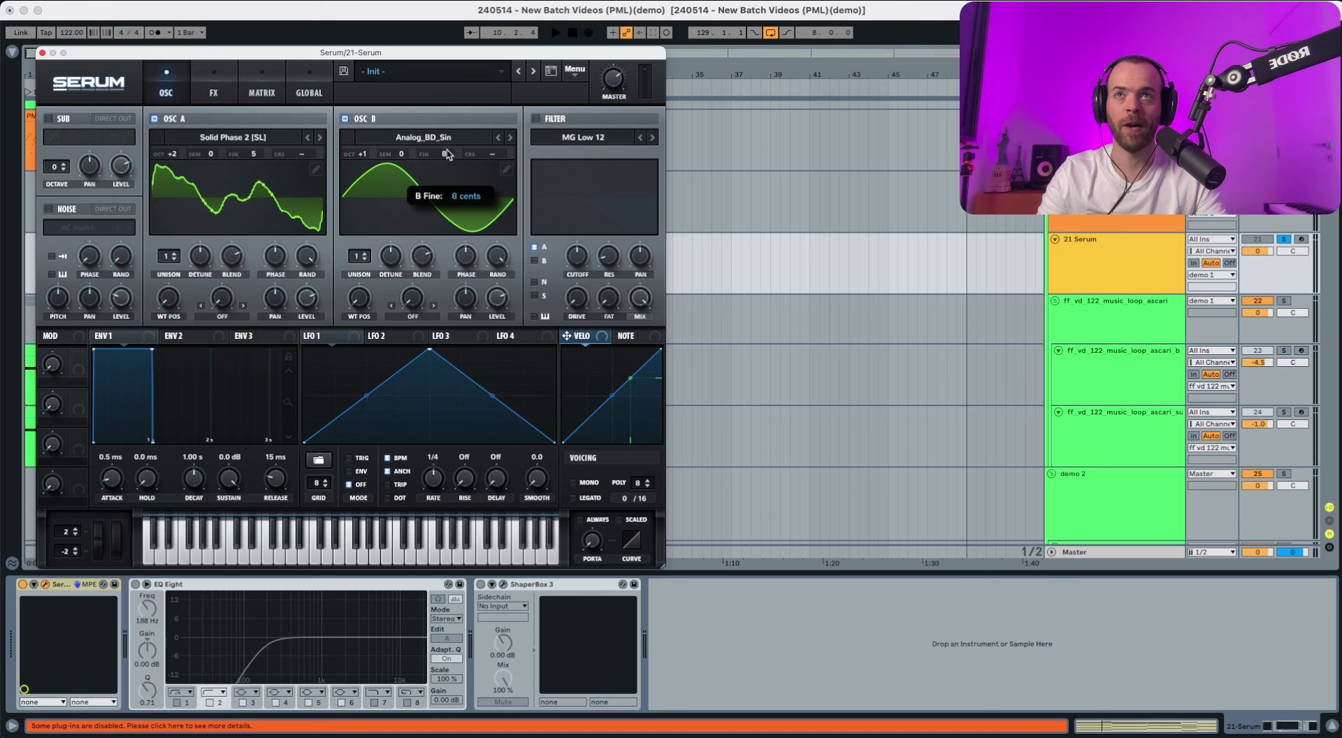
{"action": "key", "text": "space"}
{"action": "left_click_drag", "start_coordinate": [448, 154], "coordinate": [450, 149]}
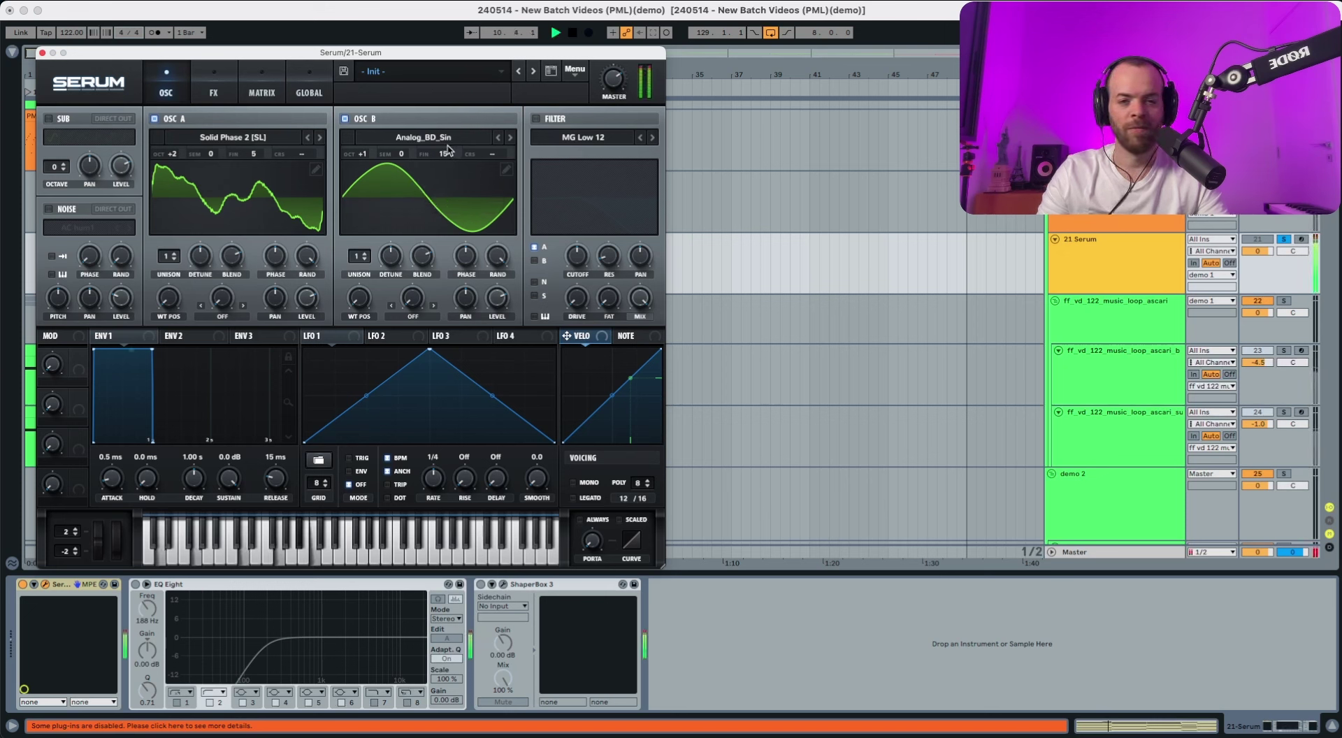
{"action": "key", "text": "space"}
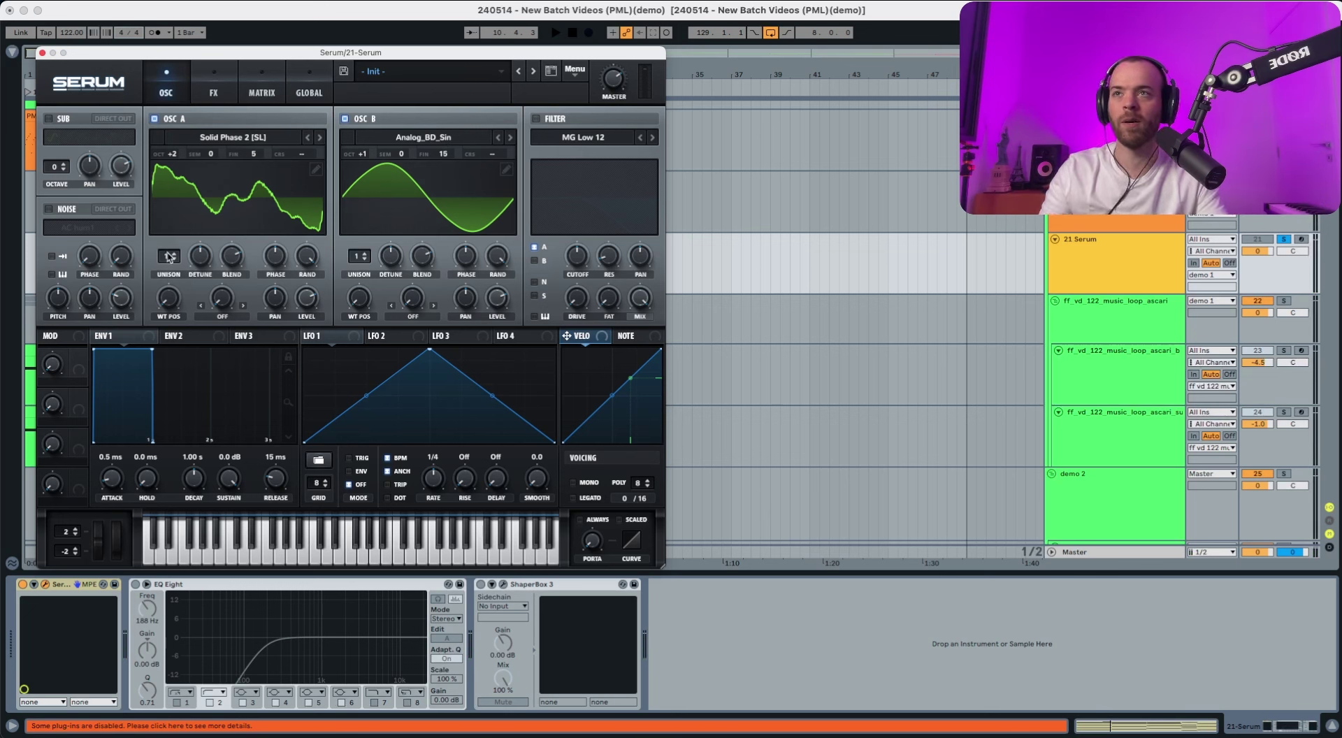
With oscillator B switched off, set oscillator A to 5 unison voices, reduce the detune and raise its wavetable position.
{"action": "left_click", "coordinate": [345, 119]}
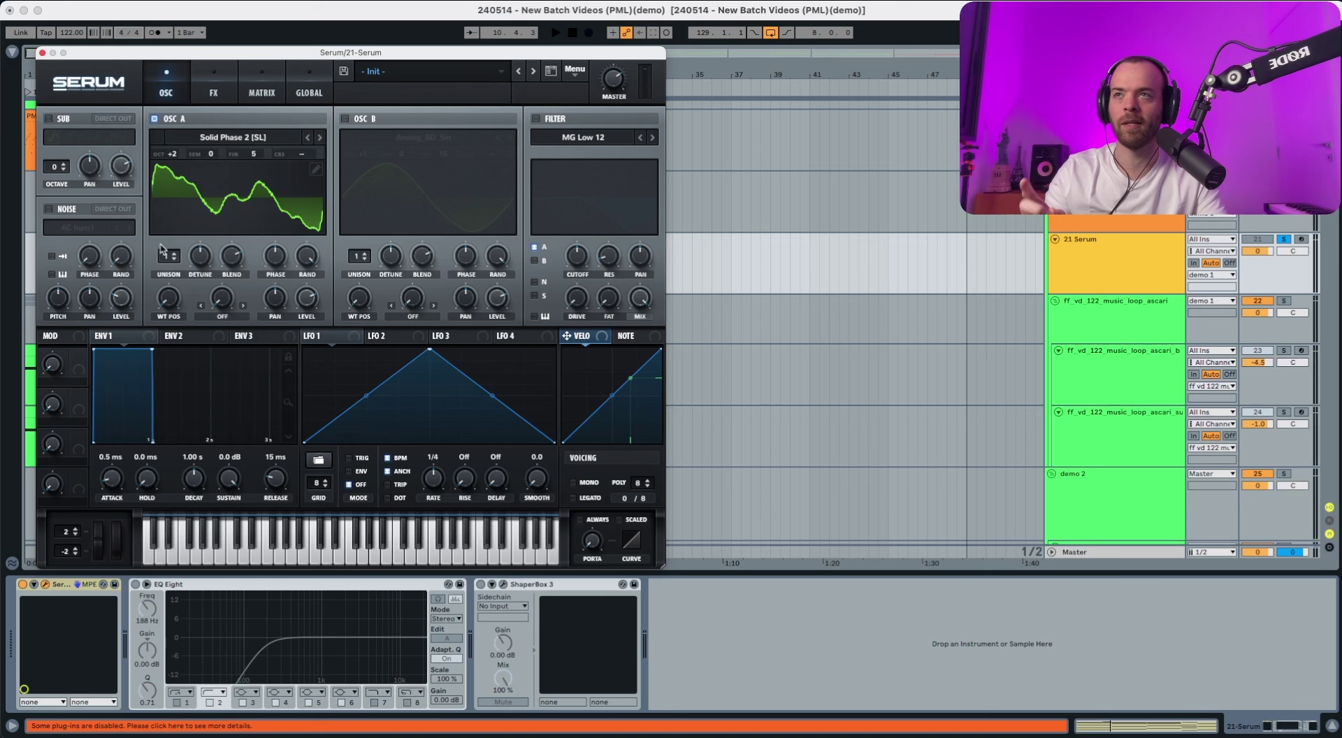
{"action": "left_click_drag", "start_coordinate": [167, 259], "coordinate": [234, 252]}
{"action": "key", "text": "space"}
{"action": "left_click", "coordinate": [233, 259]}
{"action": "key", "text": "space"}
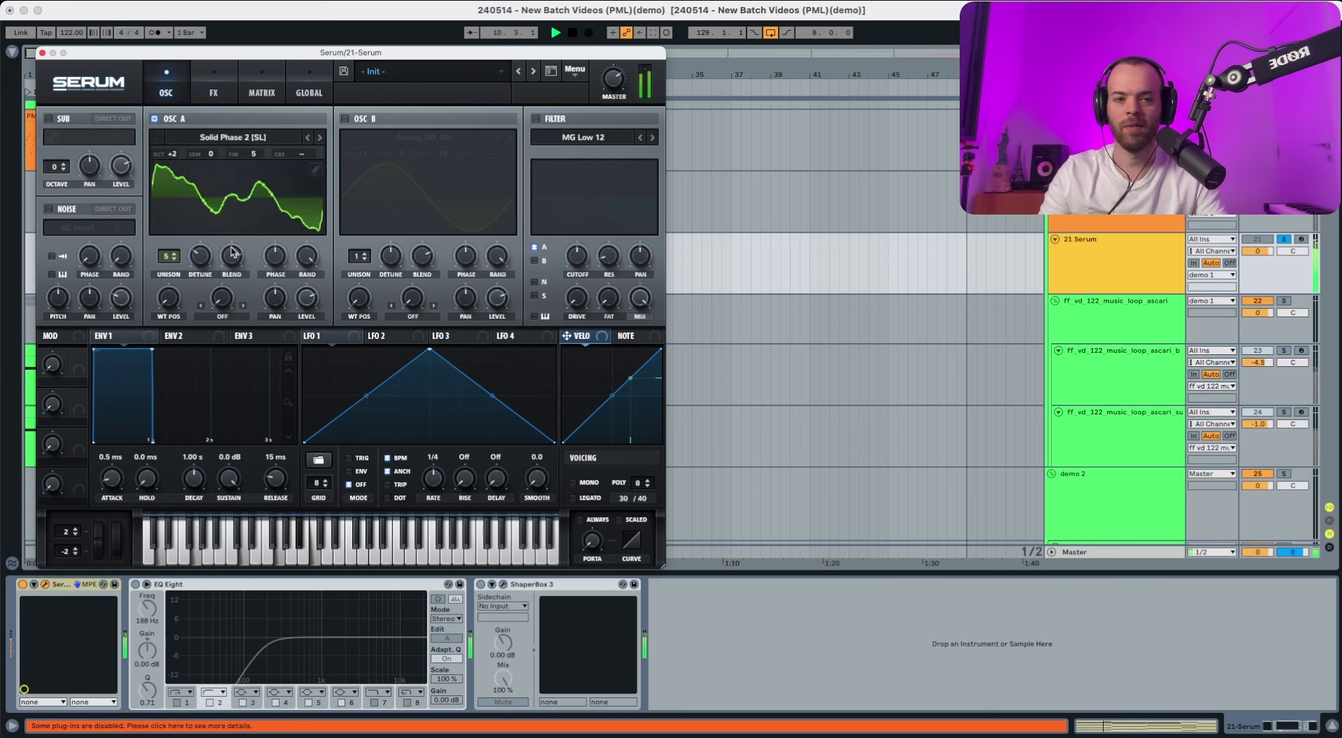
{"action": "left_click_drag", "start_coordinate": [169, 301], "coordinate": [181, 186]}
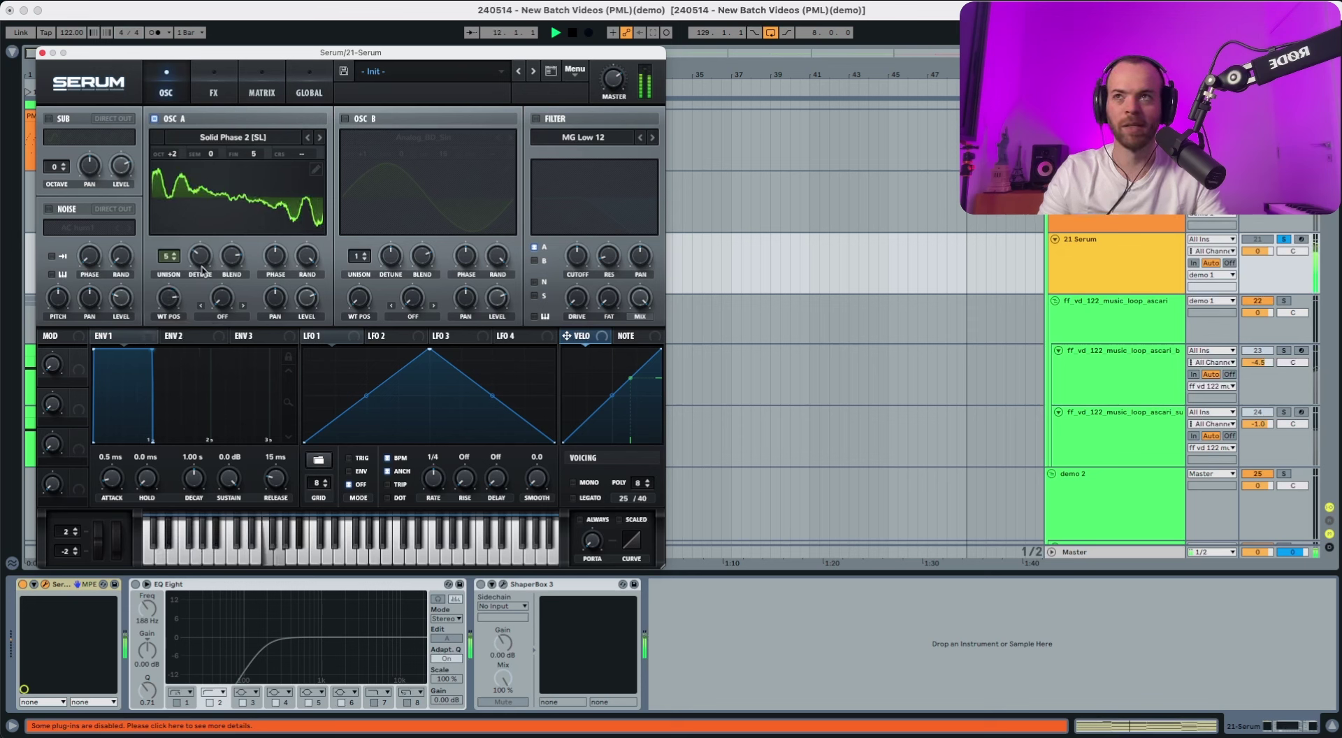
{"action": "key", "text": "space"}
Re-enable oscillator B and set oscillator A's warp mode to FM (From B) at about 40%.
{"action": "left_click", "coordinate": [344, 119]}
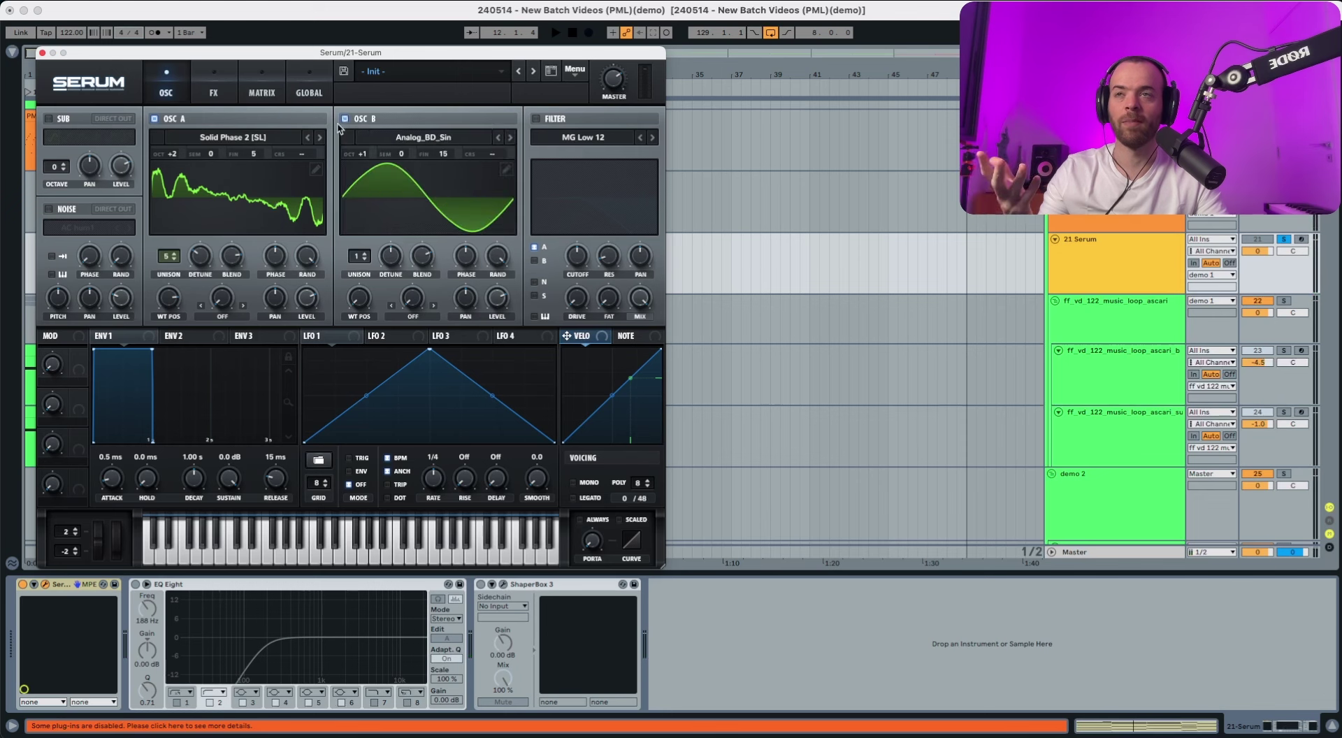
{"action": "left_click", "coordinate": [223, 315]}
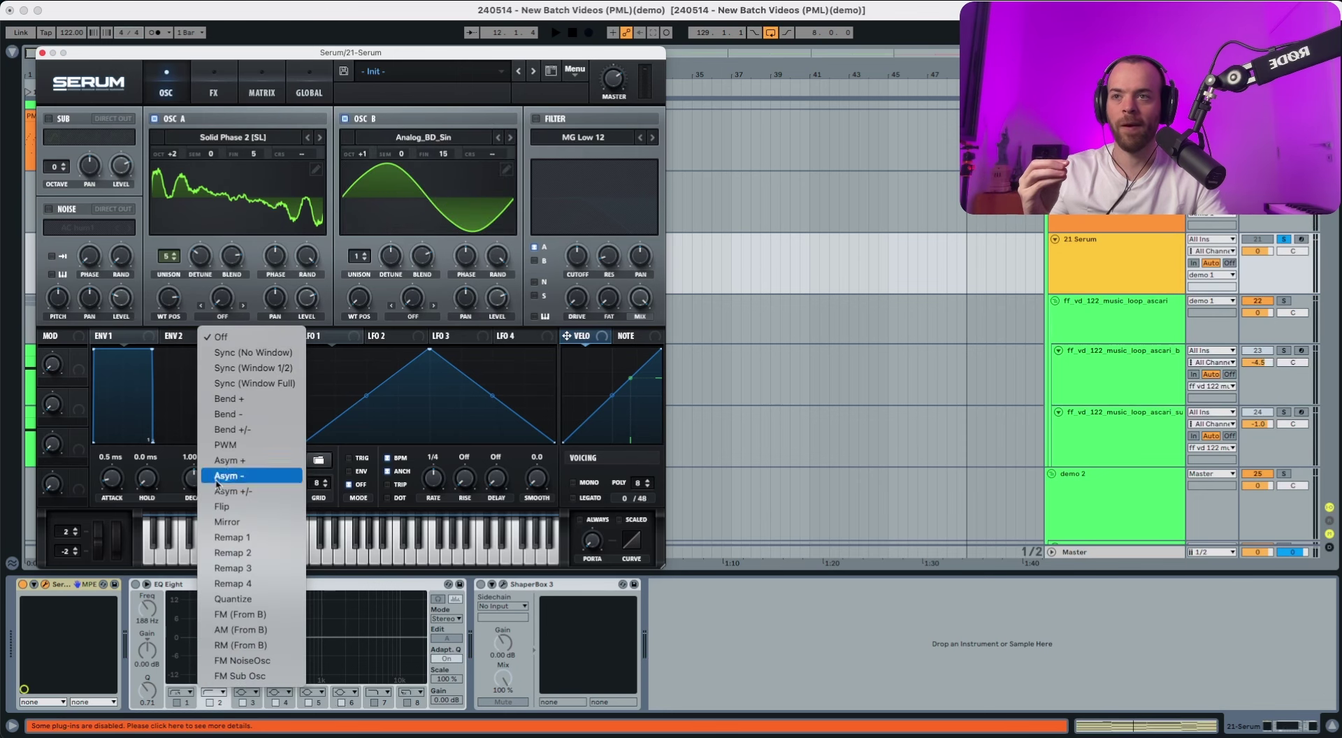
{"action": "left_click", "coordinate": [230, 615]}
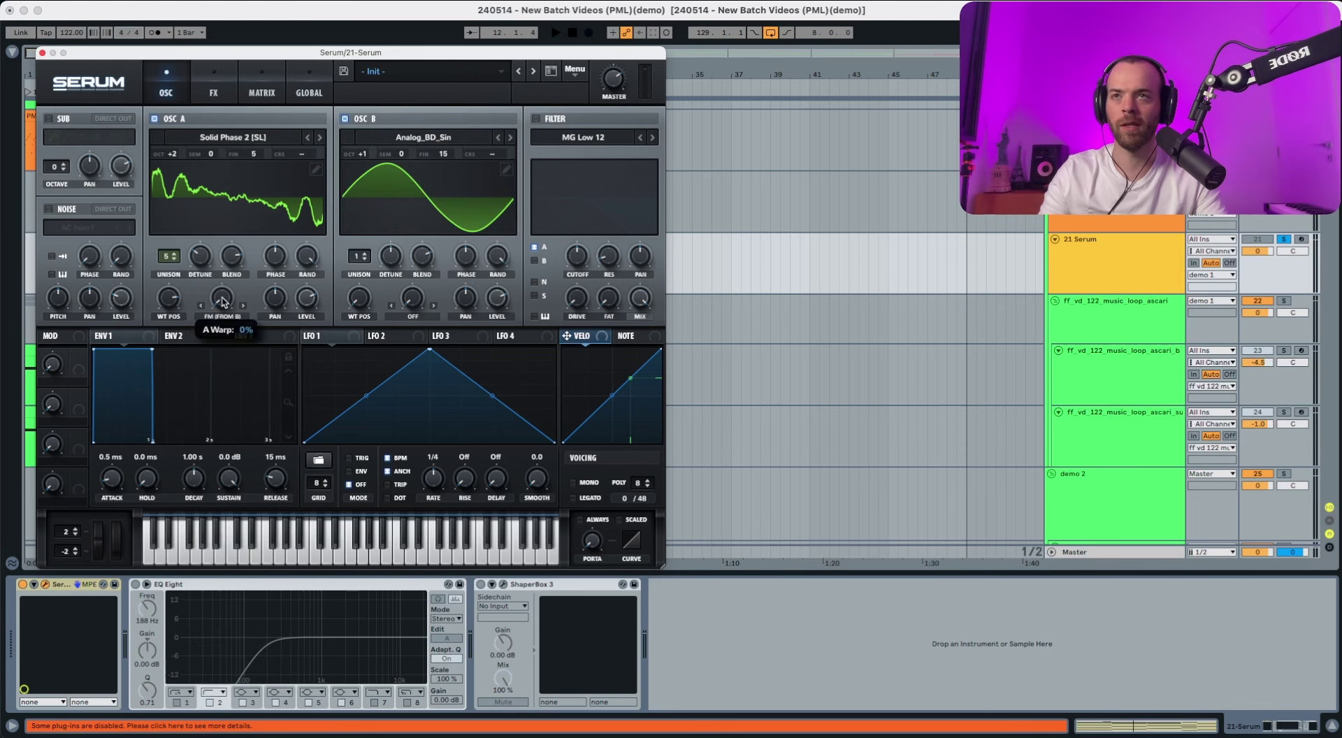
{"action": "key", "text": "space"}
{"action": "left_click_drag", "start_coordinate": [221, 300], "coordinate": [221, 298]}
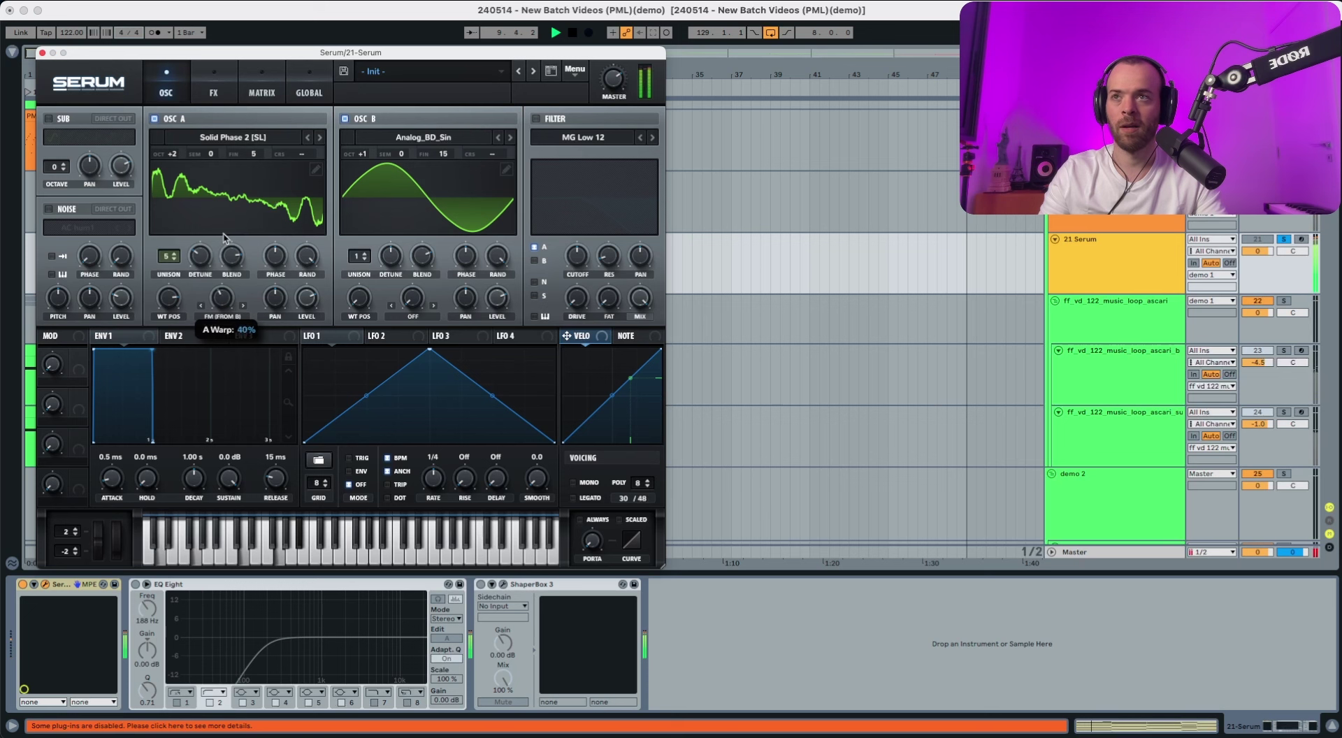
{"action": "left_click_drag", "start_coordinate": [225, 232], "coordinate": [224, 233]}
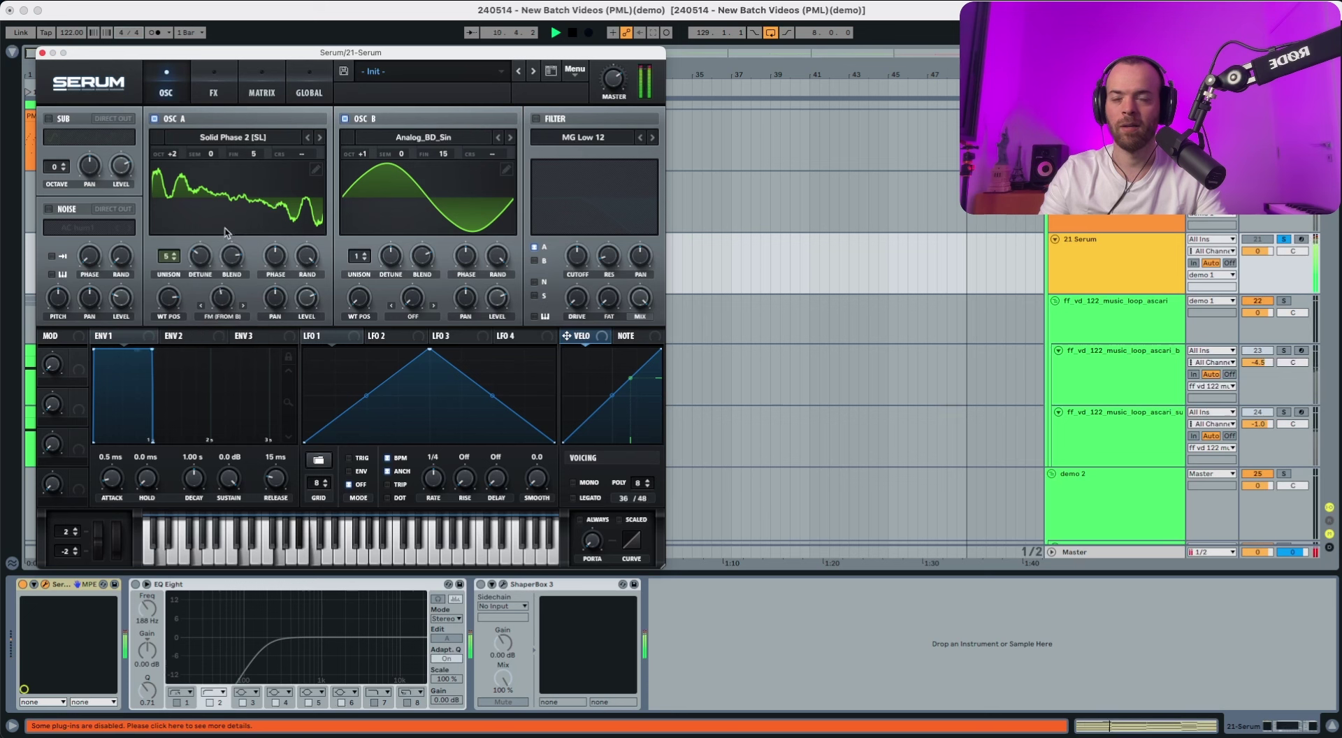
{"action": "key", "text": "space"}
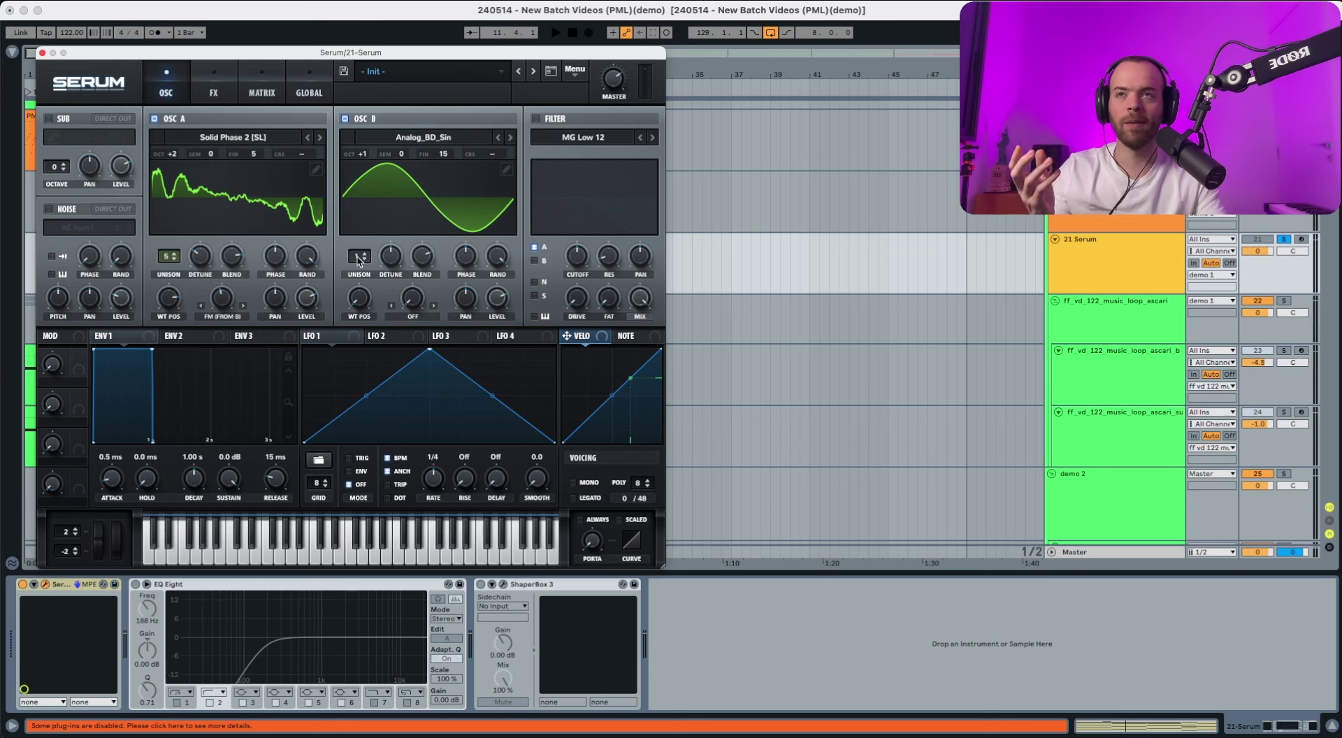
Set oscillator B to 3 unison voices with reduced detune and a blend of 62, and audition it.
{"action": "left_click_drag", "start_coordinate": [358, 260], "coordinate": [422, 270]}
{"action": "key", "text": "space"}
{"action": "key", "text": "space"}
{"action": "key", "text": "space"}
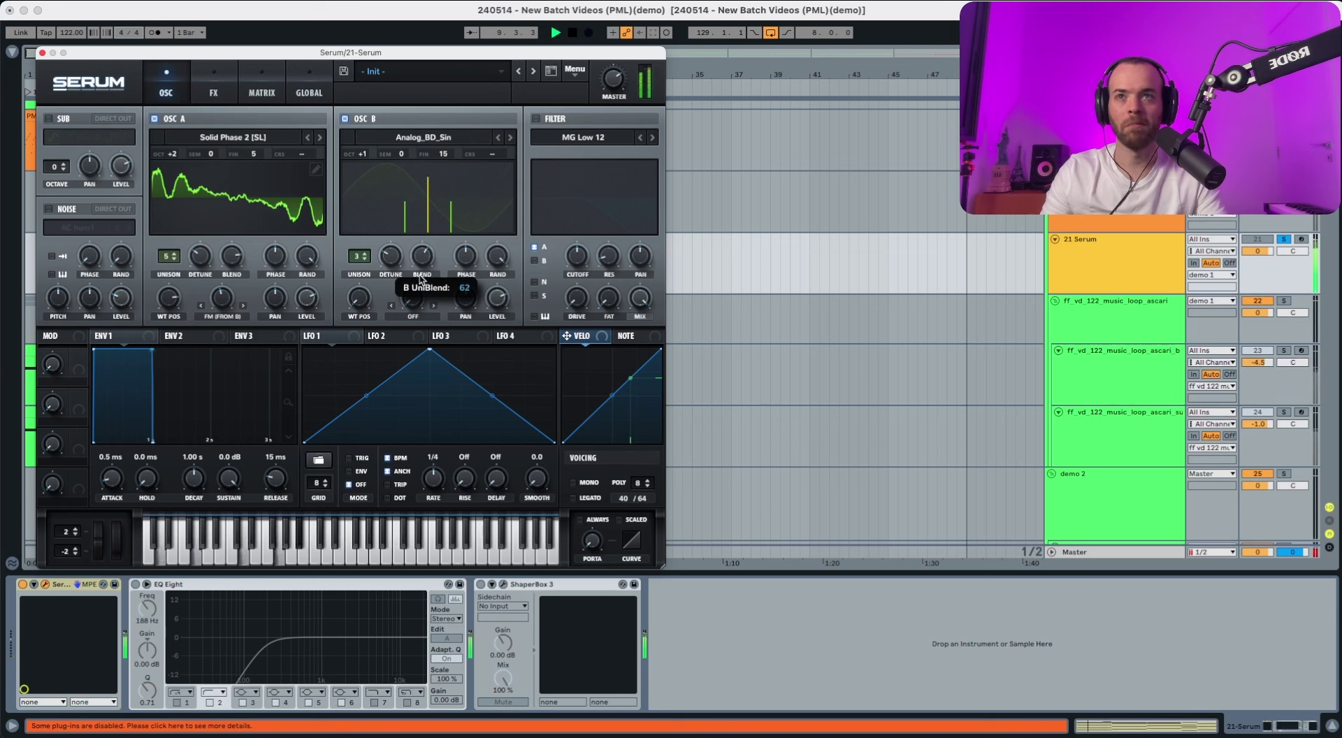
{"action": "key", "text": "space"}
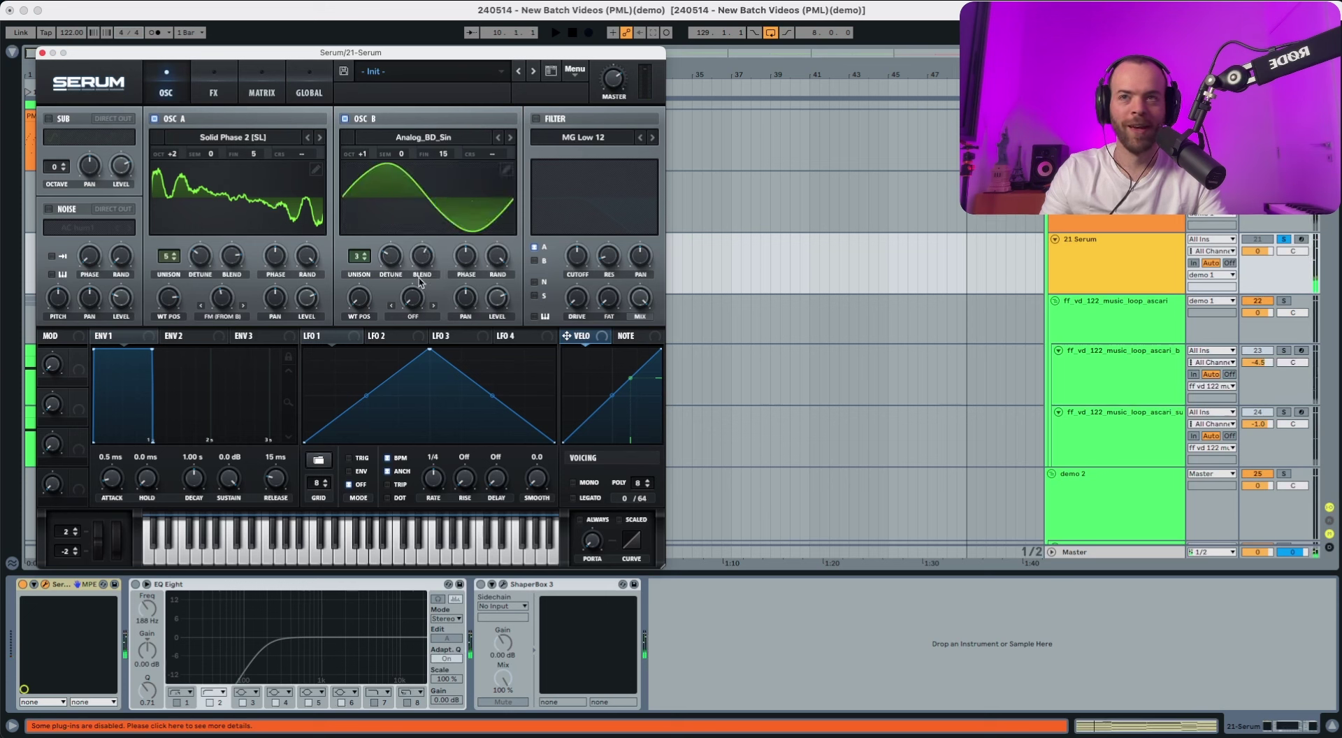
Set oscillator B's warp mode to Bend +/- to reshape its sine wave, and audition it.
{"action": "left_click", "coordinate": [411, 316]}
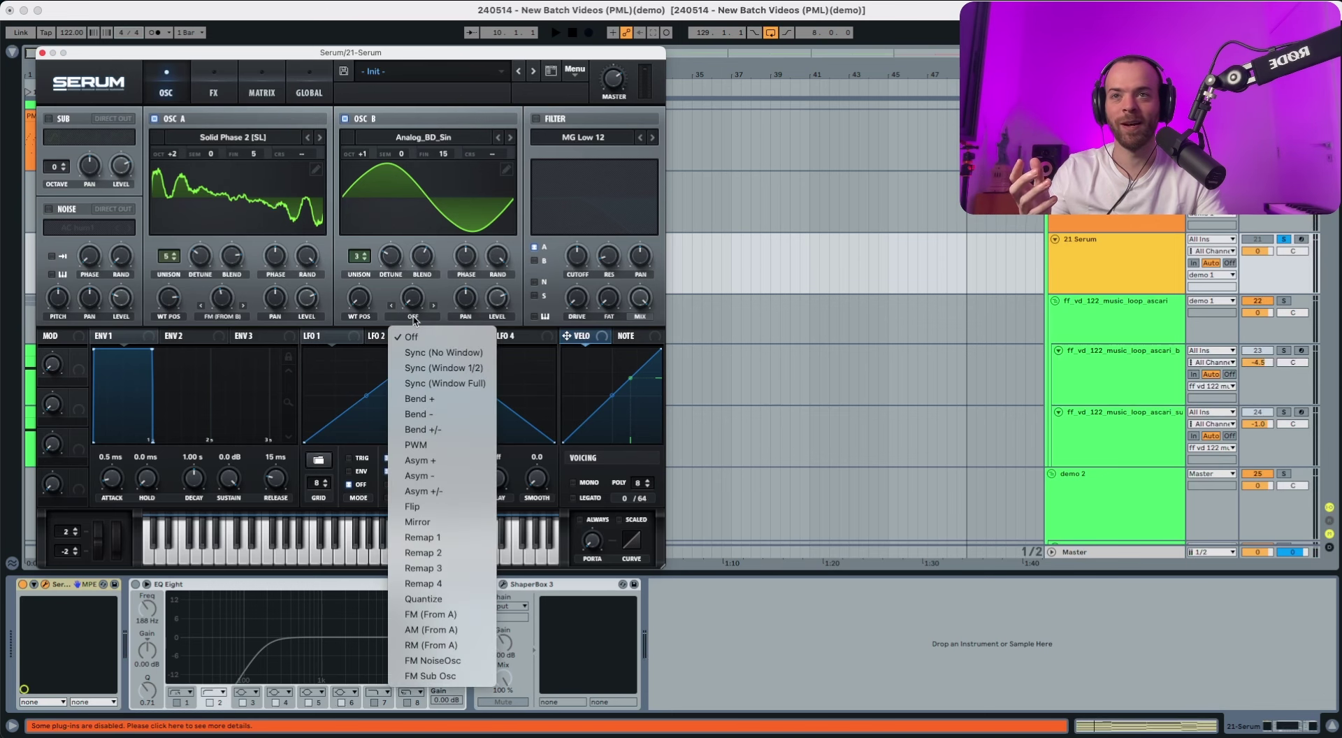
{"action": "left_click", "coordinate": [431, 434]}
{"action": "key", "text": "space"}
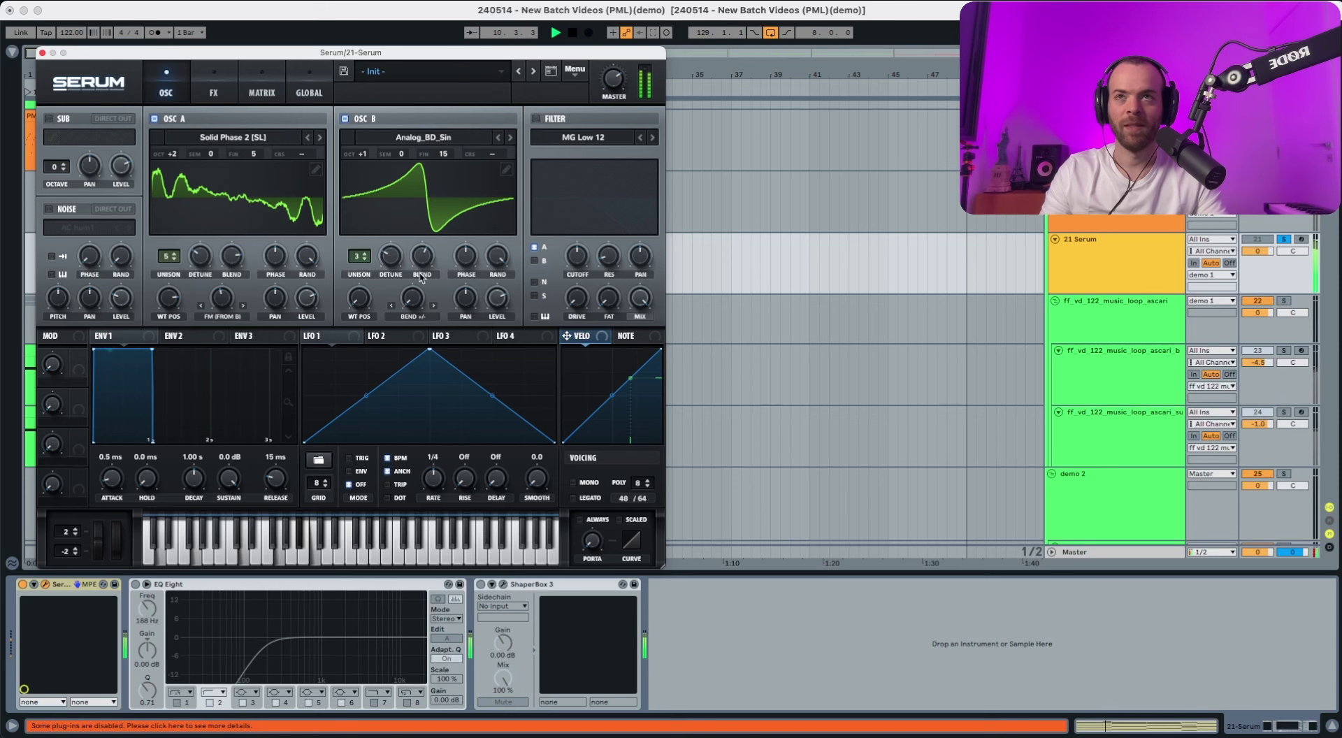
{"action": "key", "text": "space"}
Set oscillator B's phase to 164 degrees and play the part back.
{"action": "left_click_drag", "start_coordinate": [459, 259], "coordinate": [462, 262]}
{"action": "key", "text": "space"}
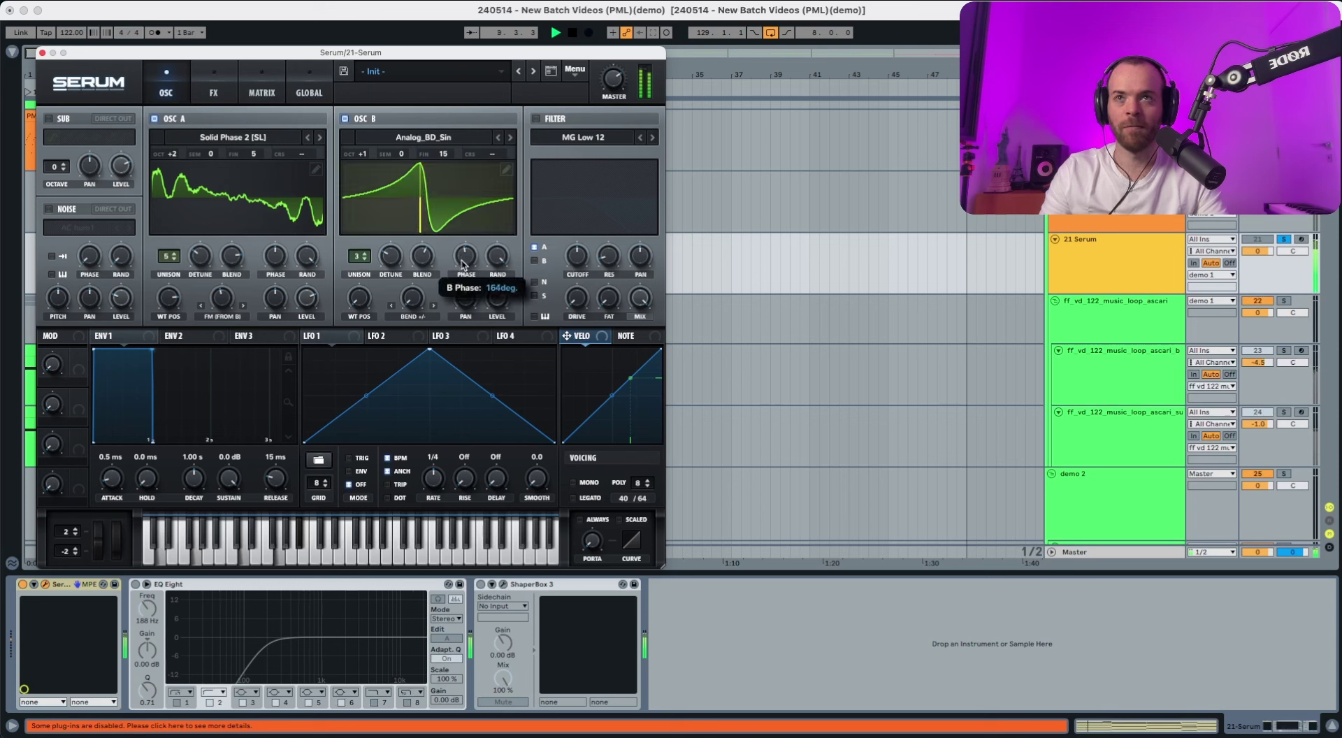
Lower oscillator A's random phase to 93% and audition the part.
{"action": "key", "text": "space"}
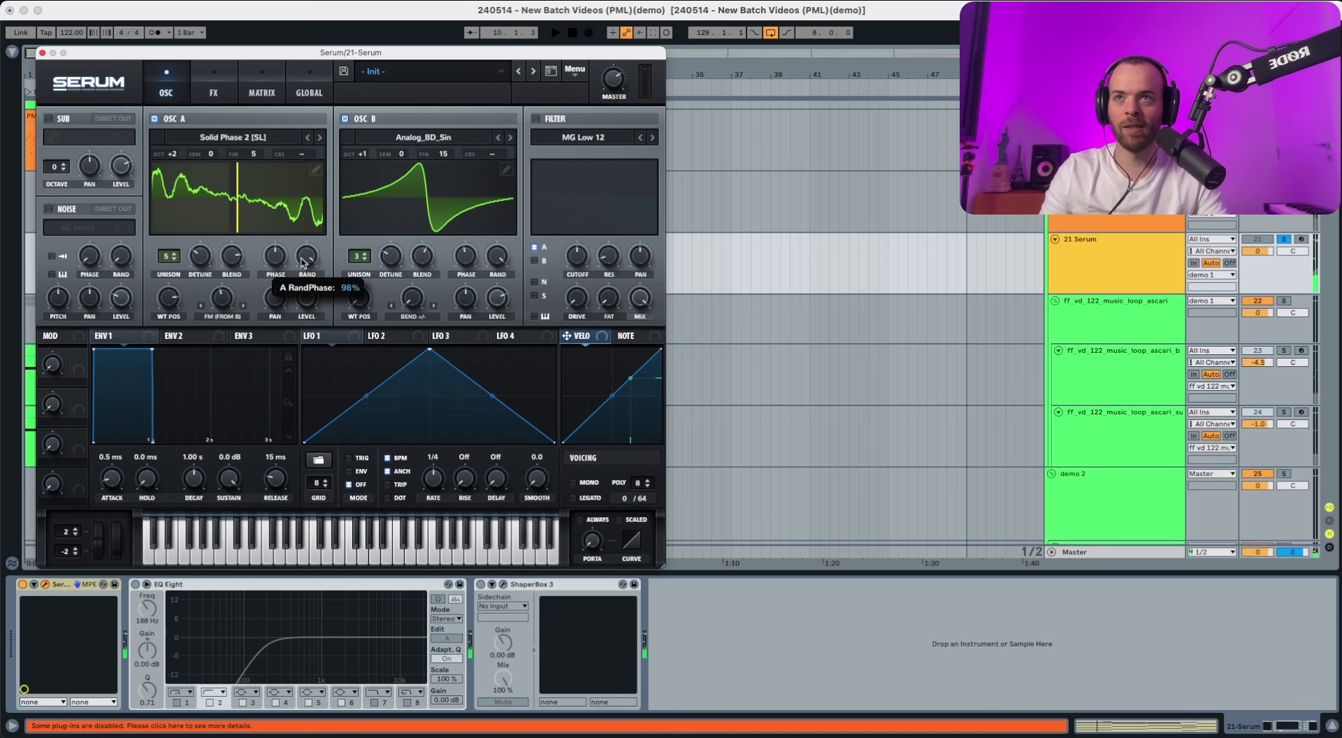
{"action": "key", "text": "space"}
{"action": "left_click_drag", "start_coordinate": [302, 267], "coordinate": [302, 267]}
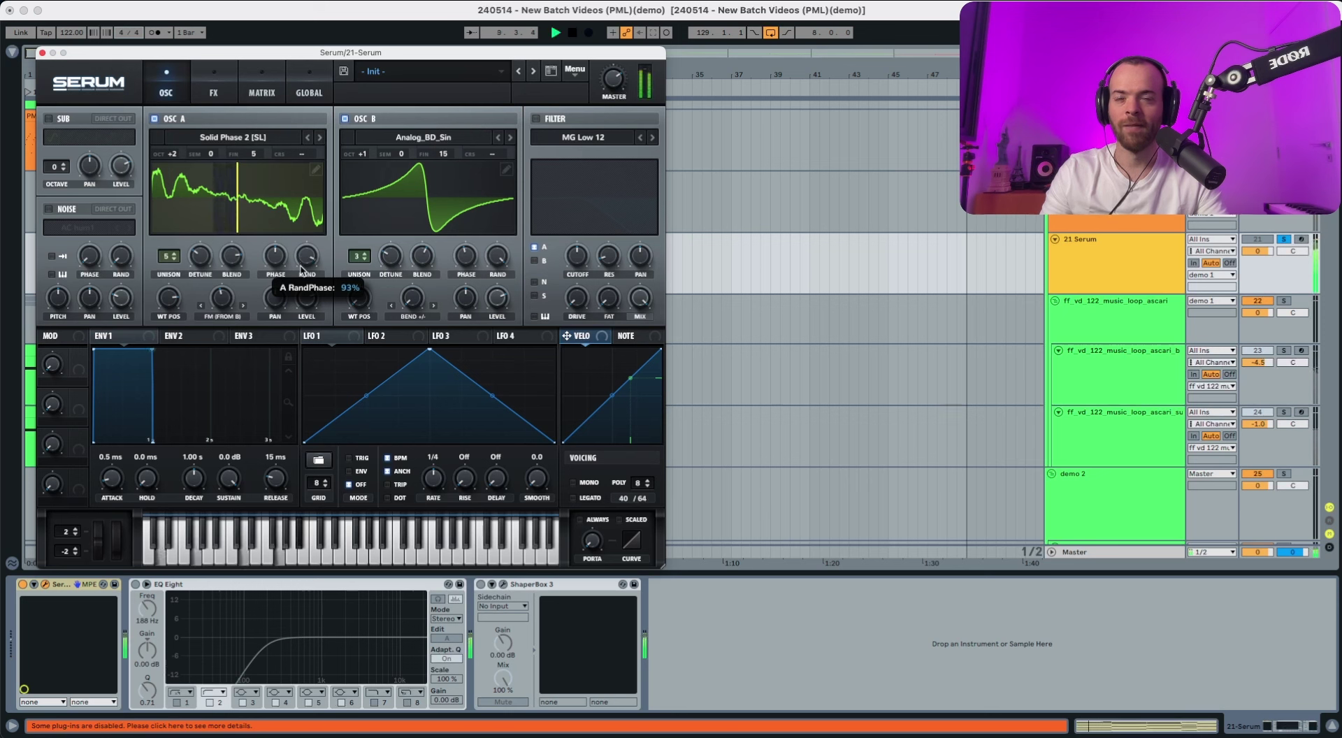
{"action": "left_click_drag", "start_coordinate": [467, 298], "coordinate": [466, 300]}
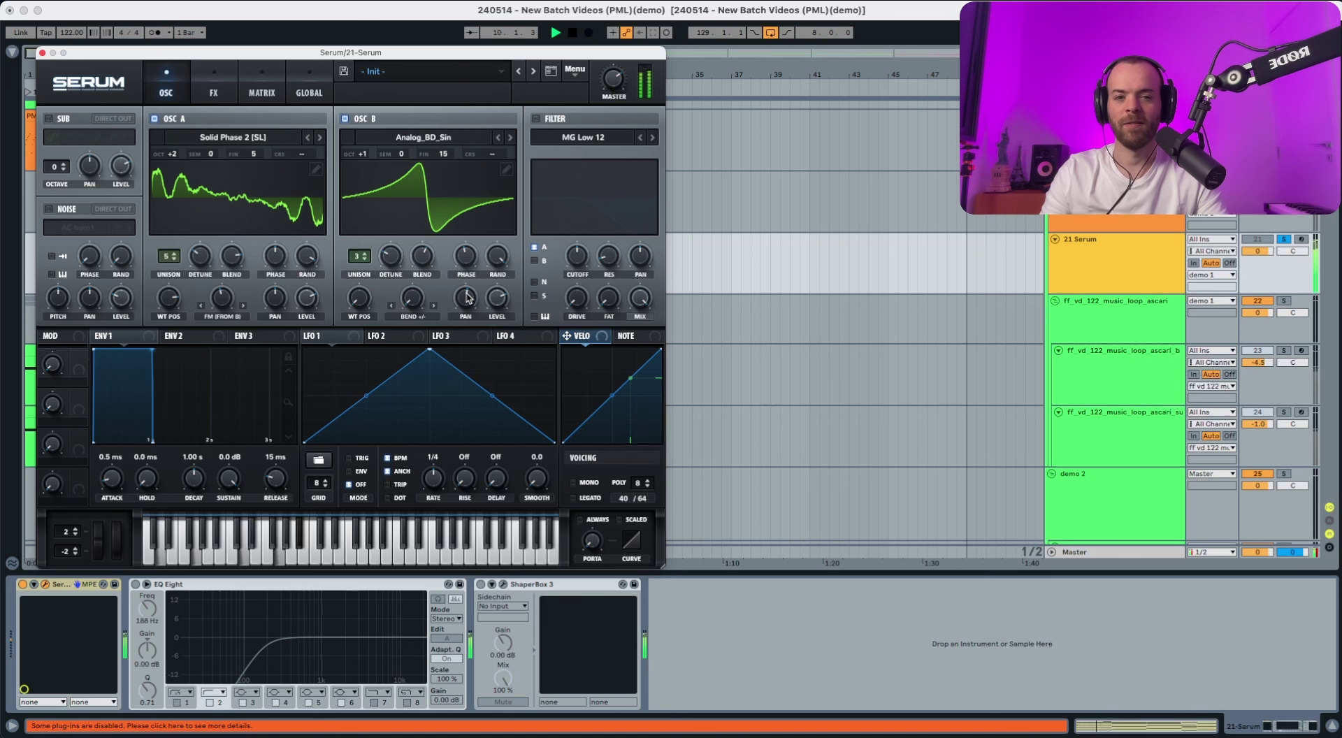
{"action": "key", "text": "space"}
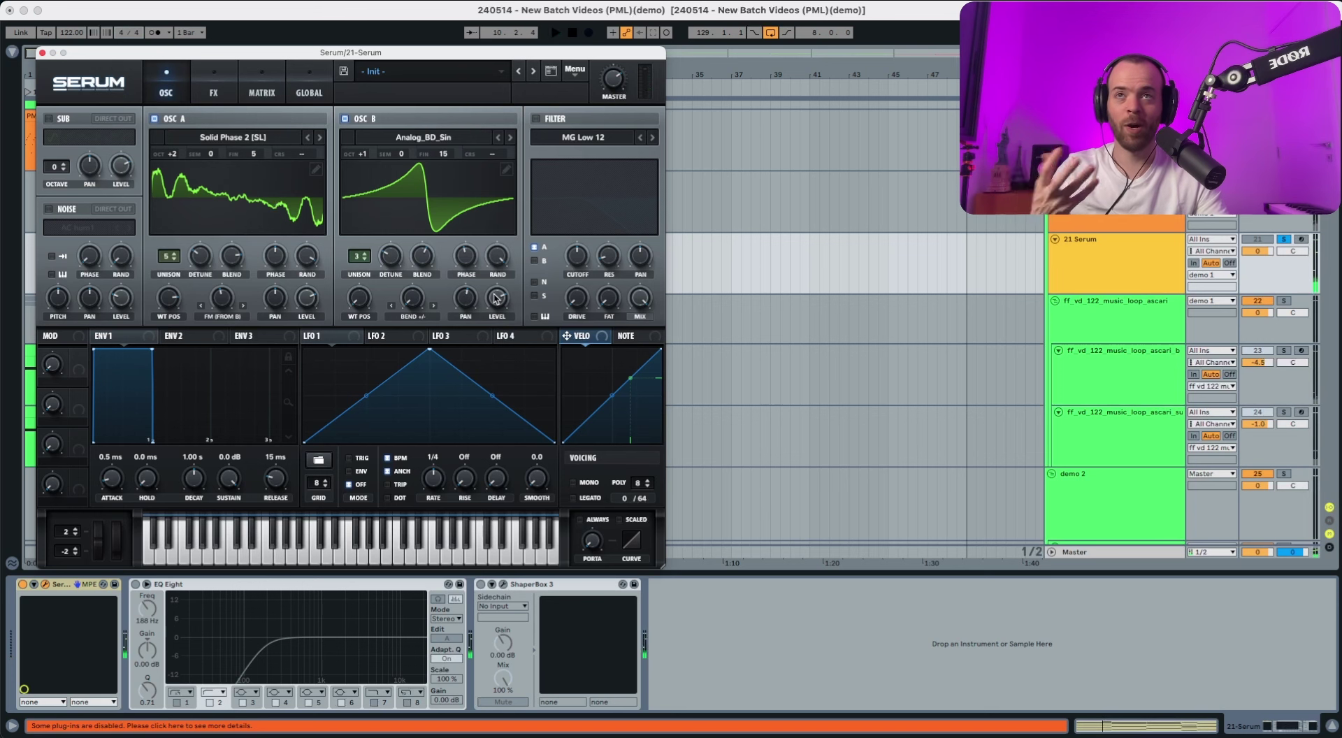
Slightly lower oscillator B's level and play the part back.
{"action": "left_click_drag", "start_coordinate": [495, 299], "coordinate": [494, 305]}
{"action": "key", "text": "space"}
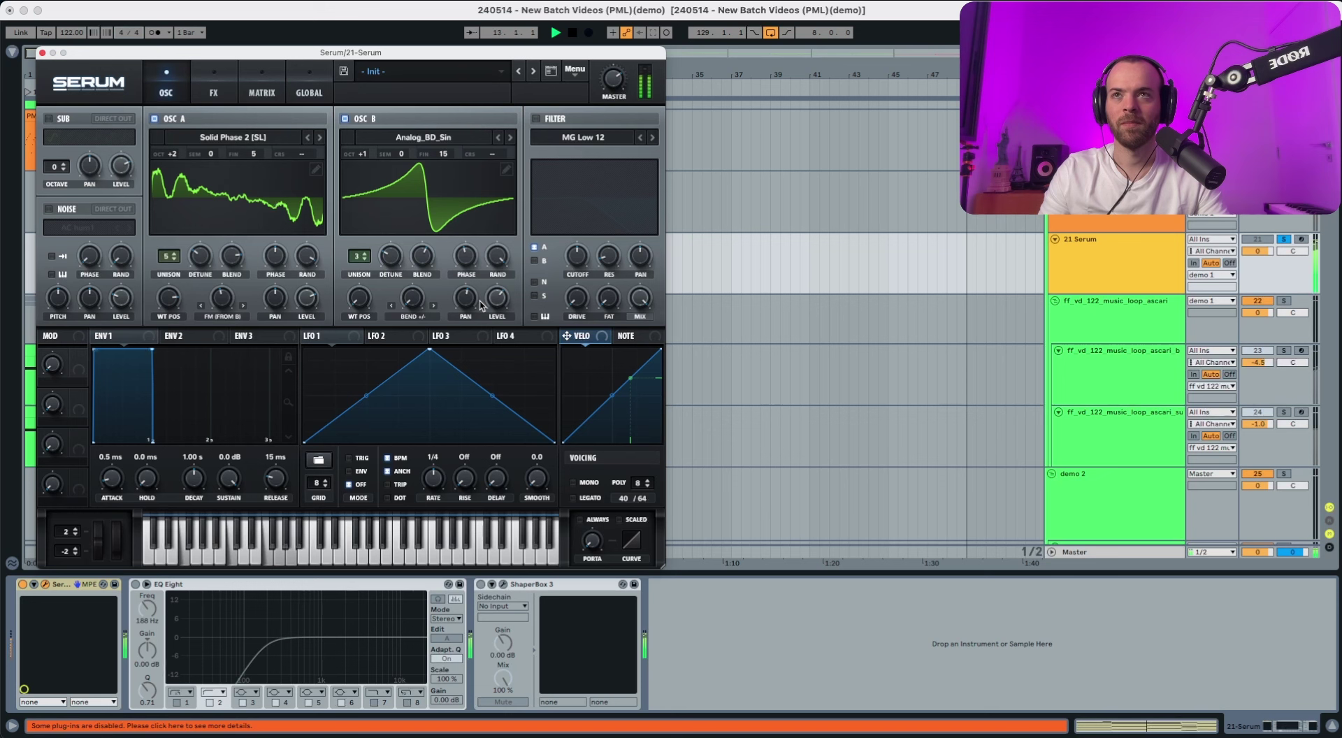
{"action": "key", "text": "space"}
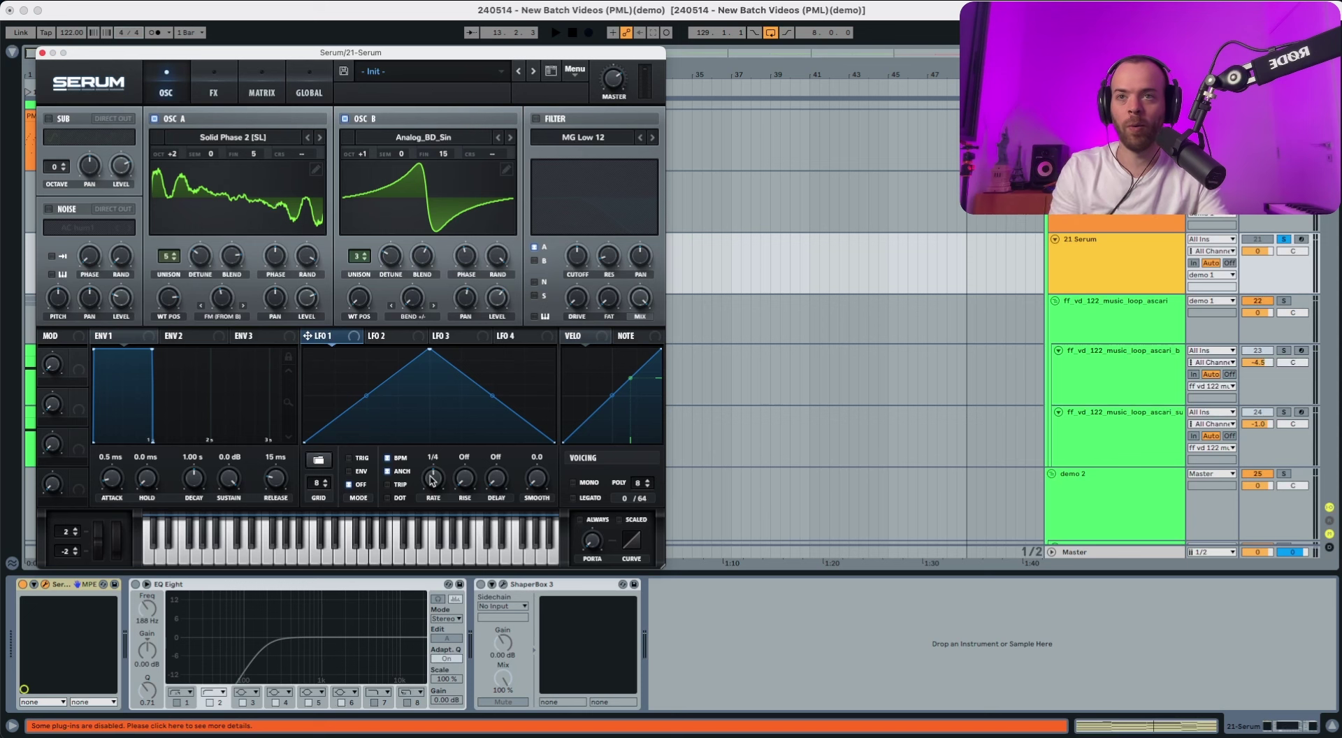
Set LFO 1's rate to 2 bars and assign it to oscillator A's FM warp with an amount of 23.
{"action": "key", "text": "space"}
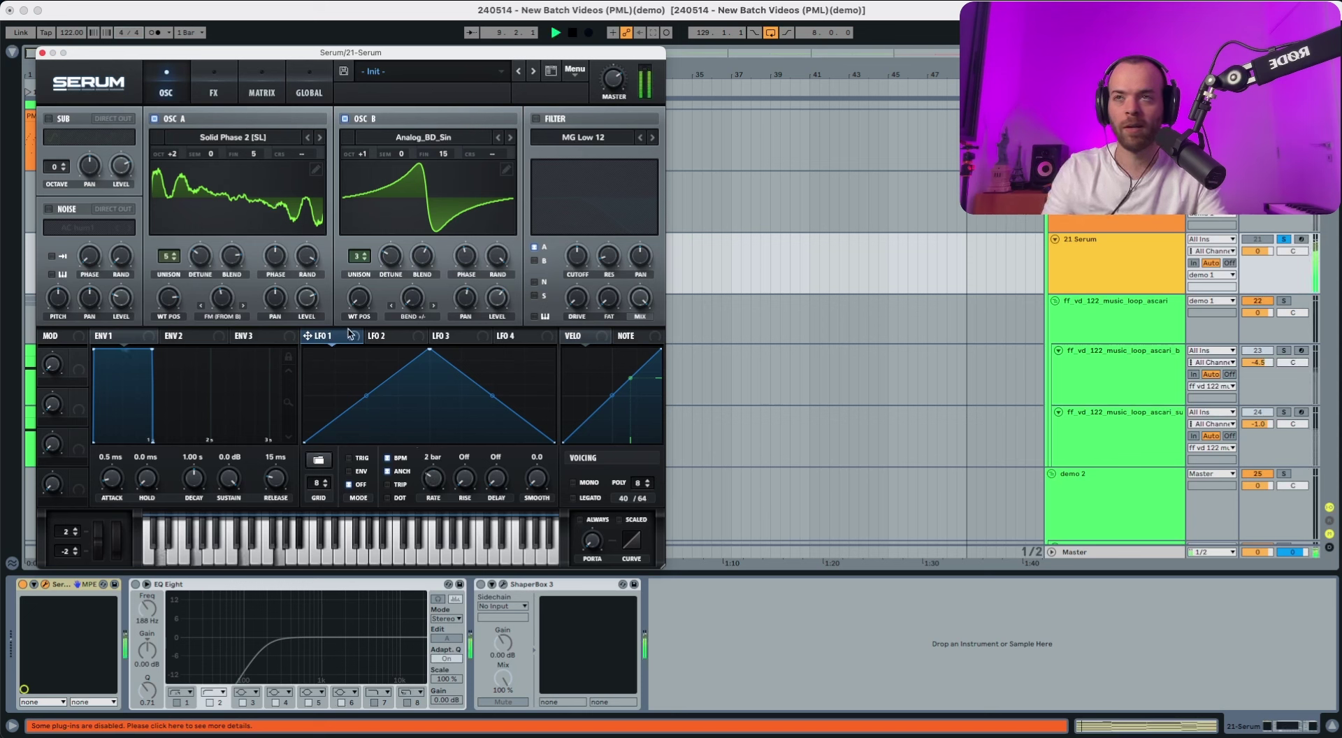
{"action": "key", "text": "space"}
{"action": "left_click_drag", "start_coordinate": [349, 334], "coordinate": [215, 289]}
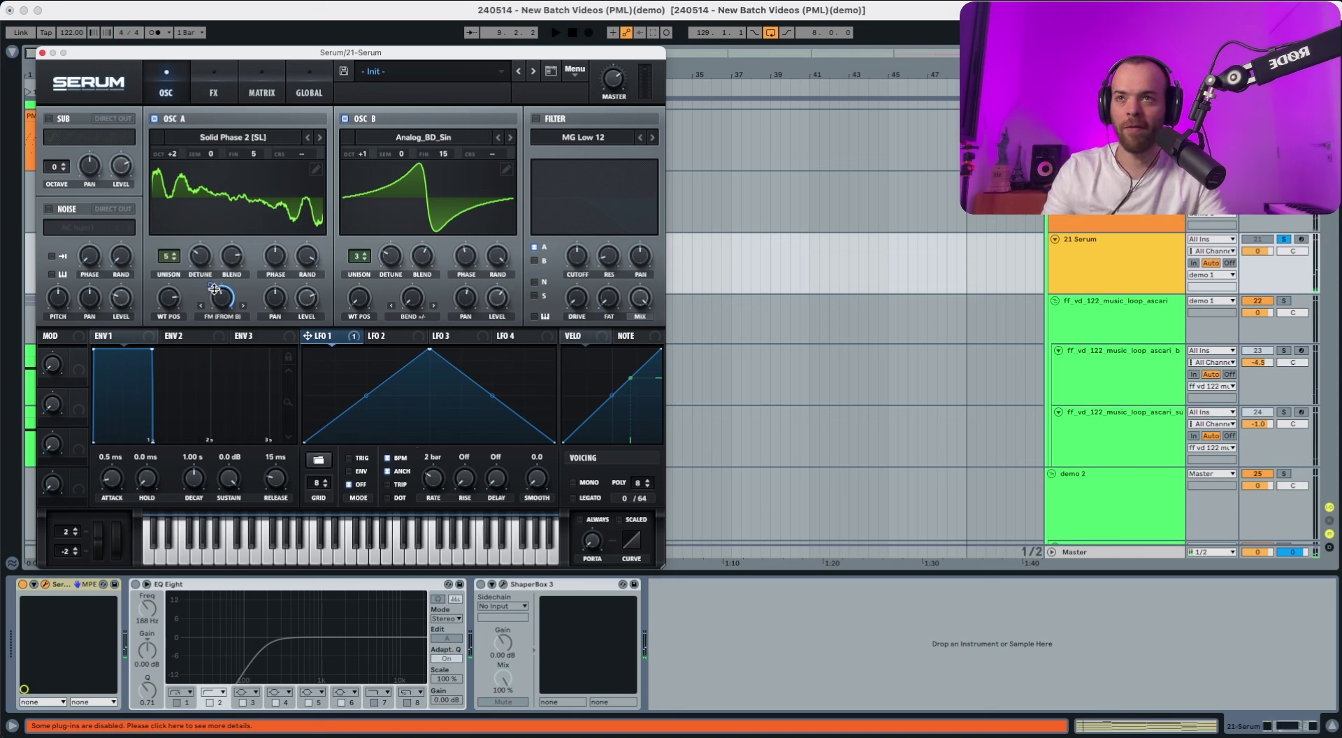
{"action": "key", "text": "space"}
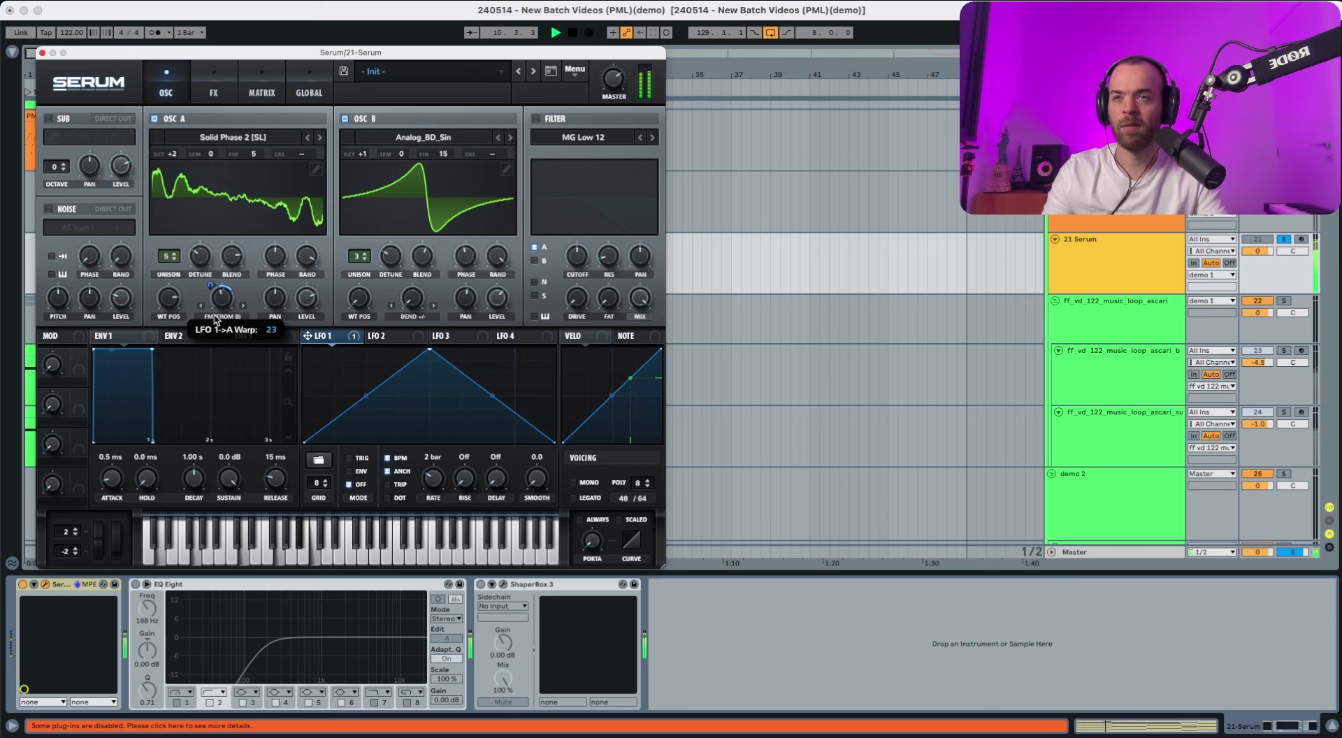
{"action": "key", "text": "space"}
Assign LFO 1 to oscillator B's Bend +/- warp amount and audition the modulation.
{"action": "left_click_drag", "start_coordinate": [346, 335], "coordinate": [411, 300]}
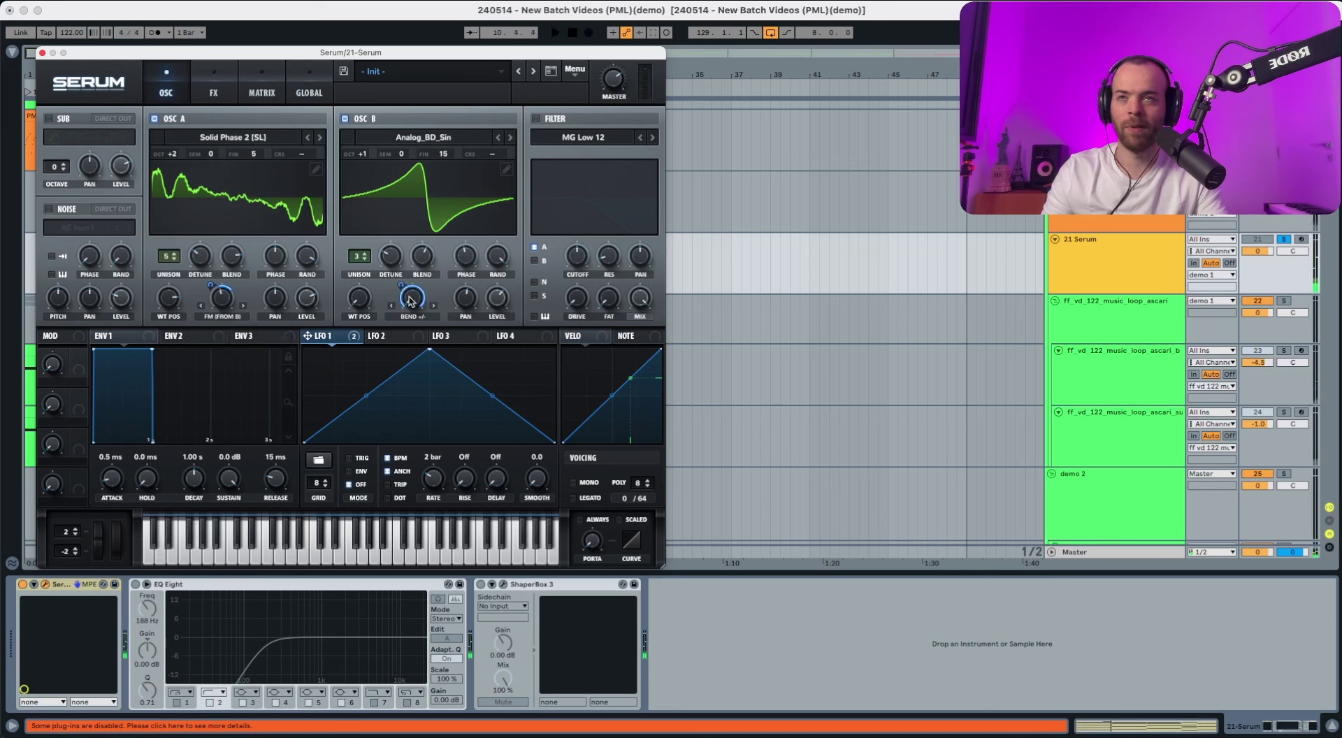
{"action": "key", "text": "space"}
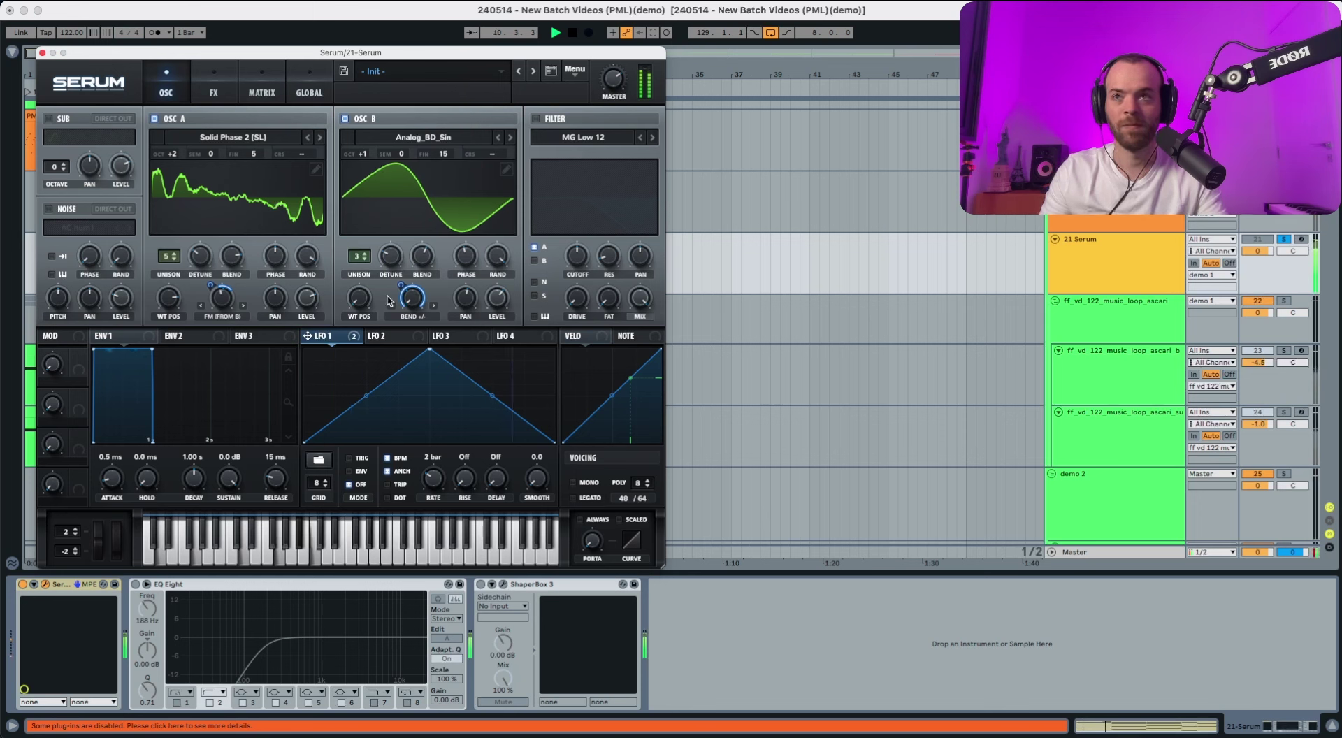
{"action": "key", "text": "space"}
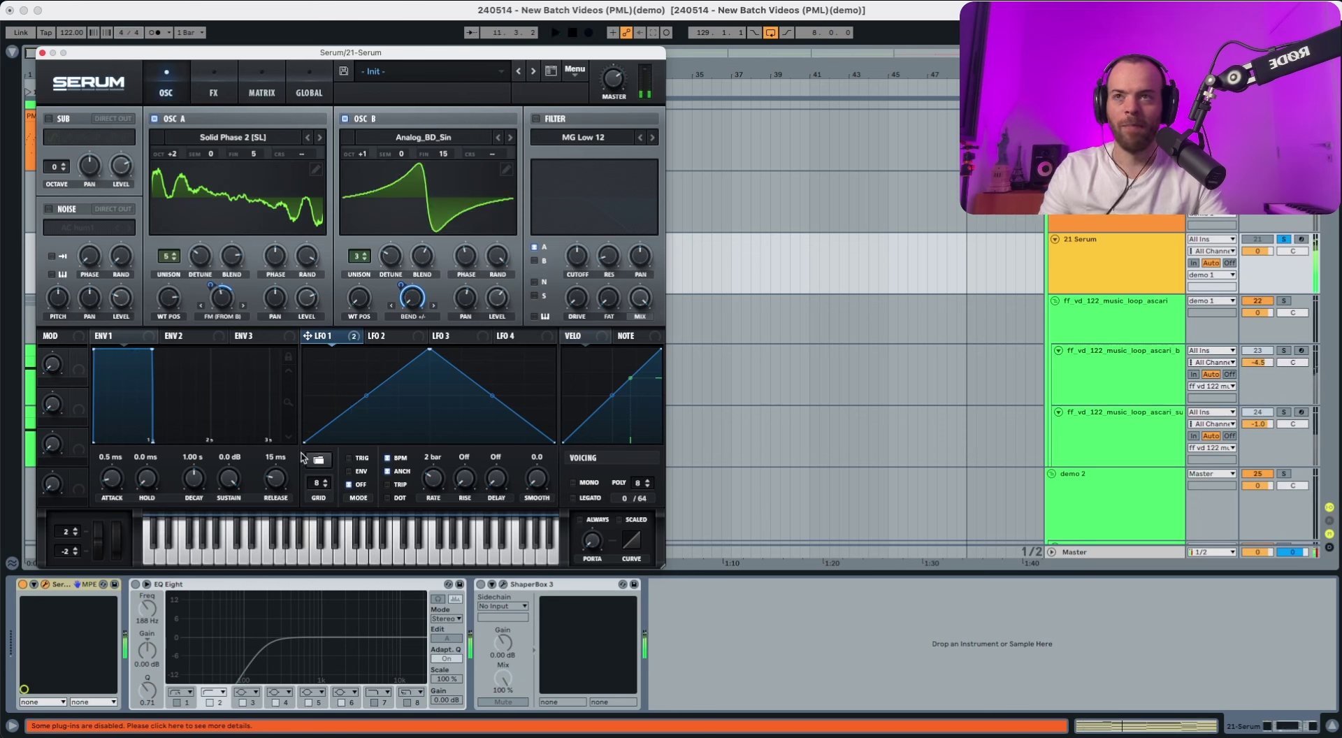
Raise LFO 1's start and end points and add points that form a dip in the first third of its curve.
{"action": "left_click_drag", "start_coordinate": [306, 444], "coordinate": [293, 379]}
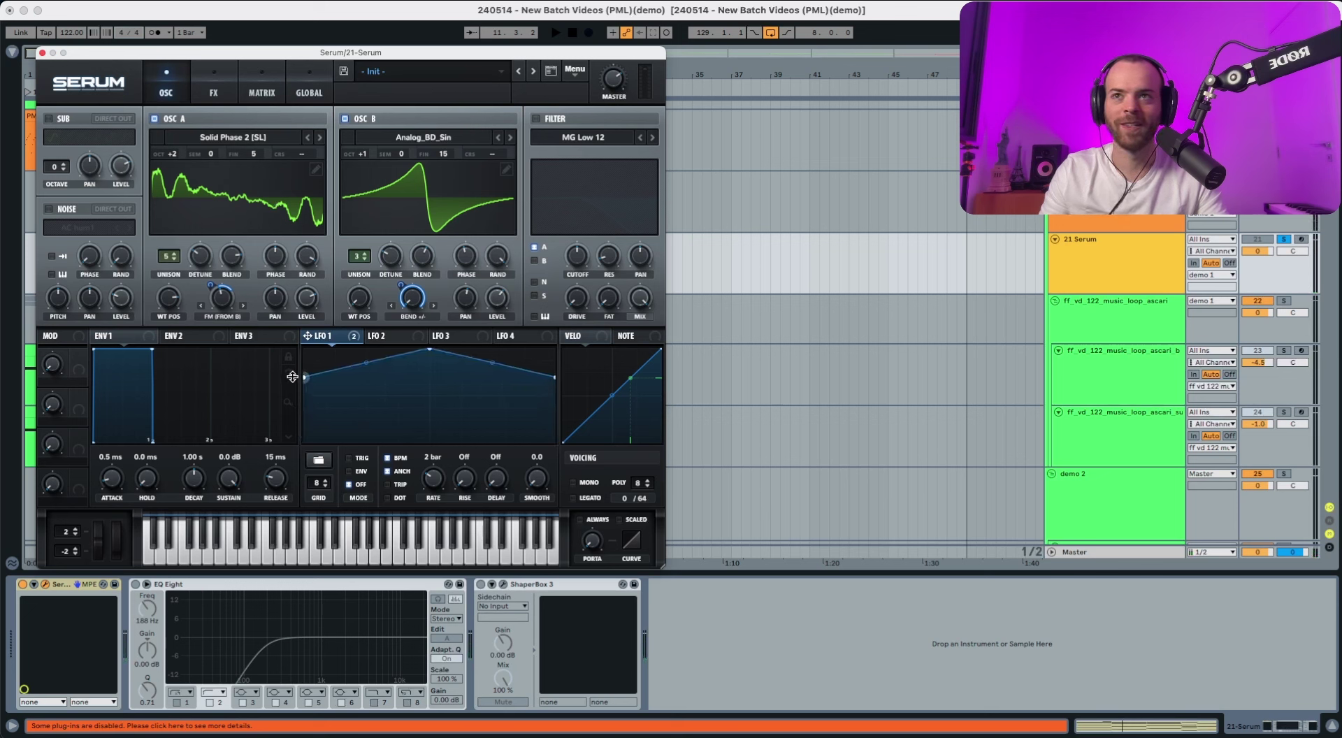
{"action": "key", "text": "space"}
{"action": "double_click", "coordinate": [323, 393]}
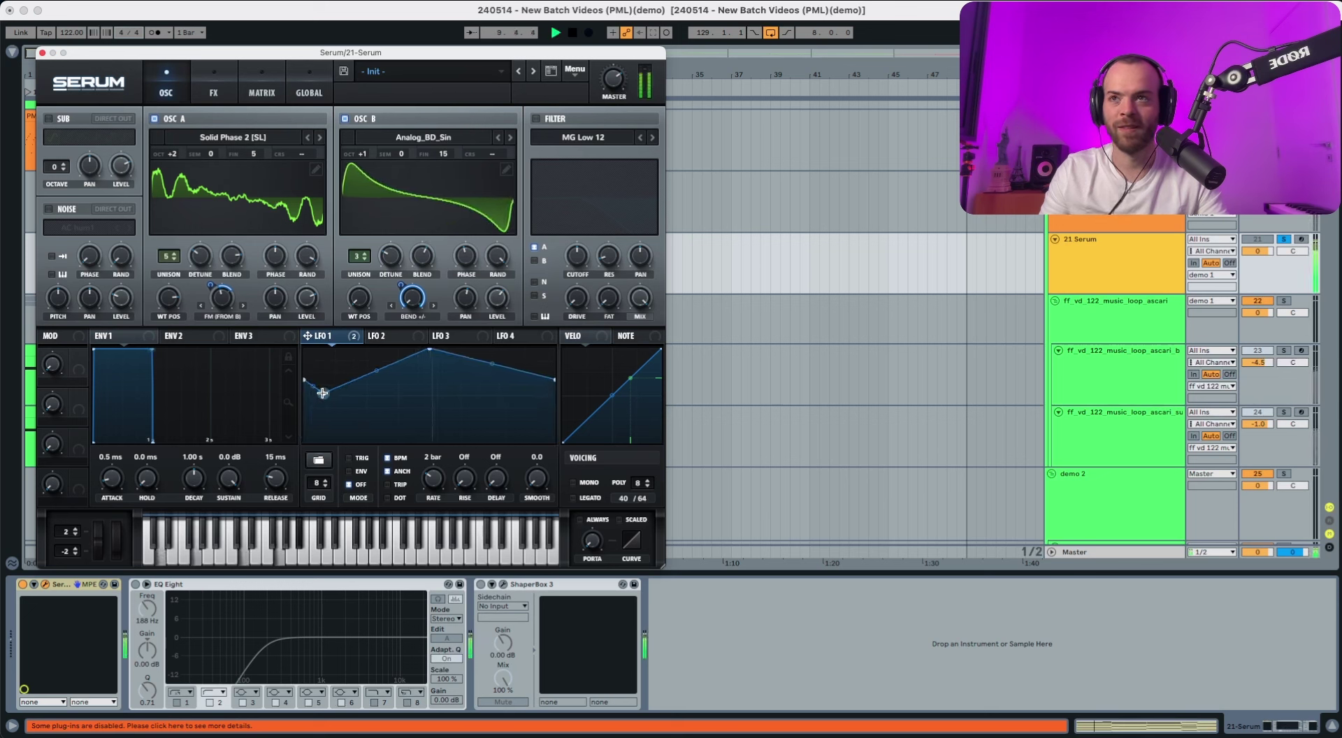
{"action": "double_click", "coordinate": [341, 406]}
{"action": "left_click_drag", "start_coordinate": [341, 405], "coordinate": [358, 418]}
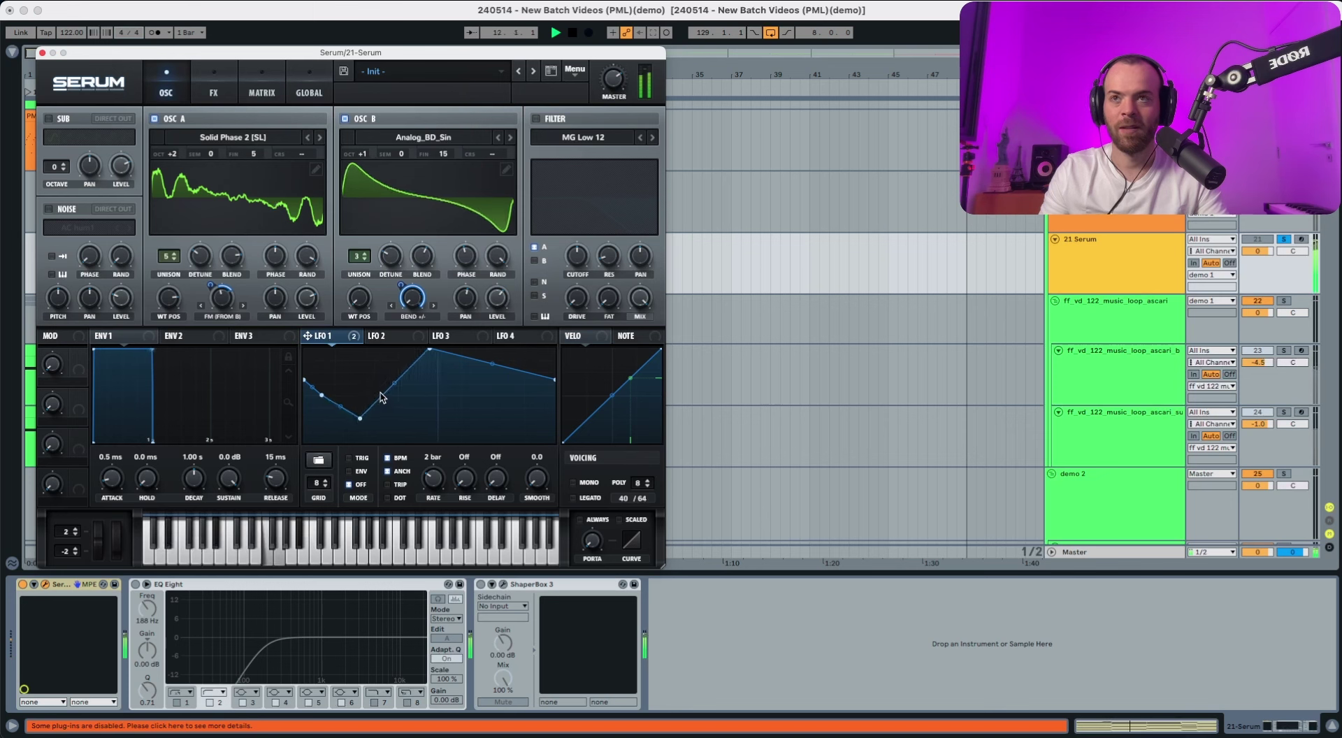
{"action": "double_click", "coordinate": [383, 395]}
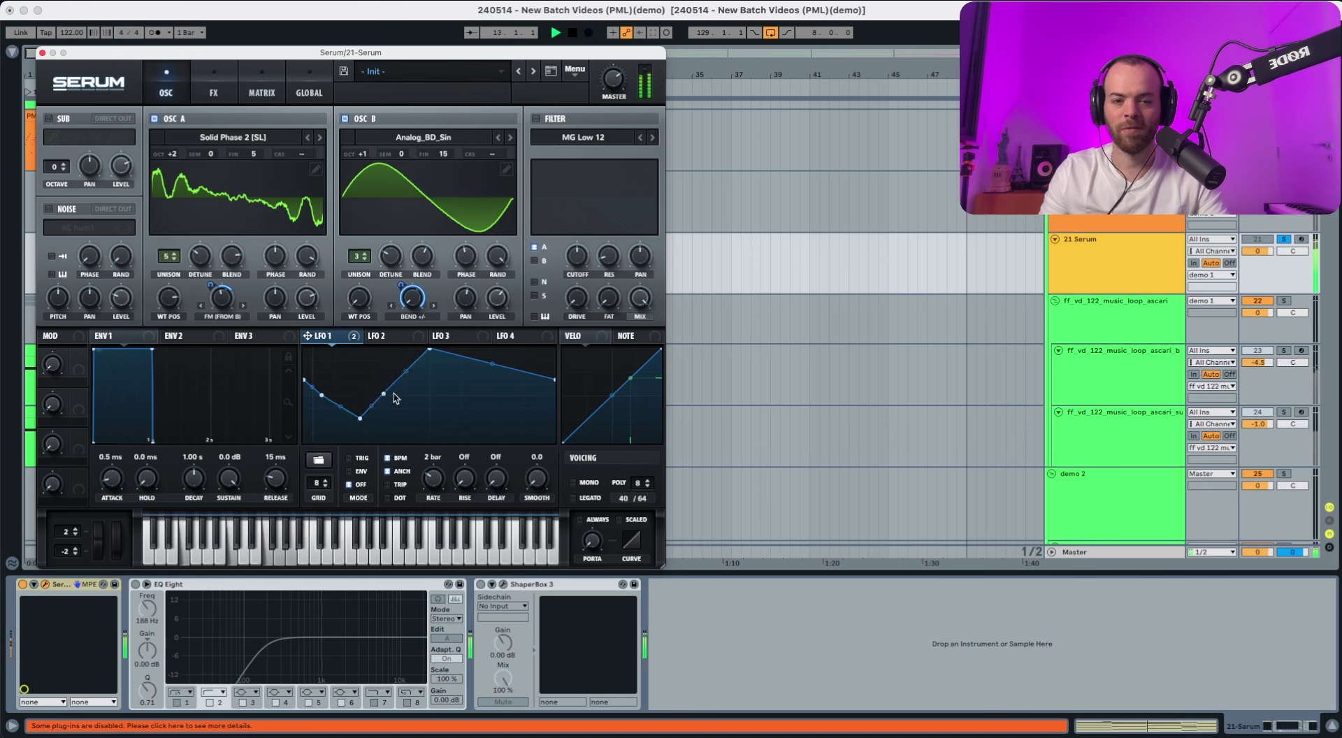
Add points to the rest of LFO 1's curve to form a second dip mid-cycle, a late peak and a final dip.
{"action": "key", "text": "space"}
{"action": "double_click", "coordinate": [405, 396]}
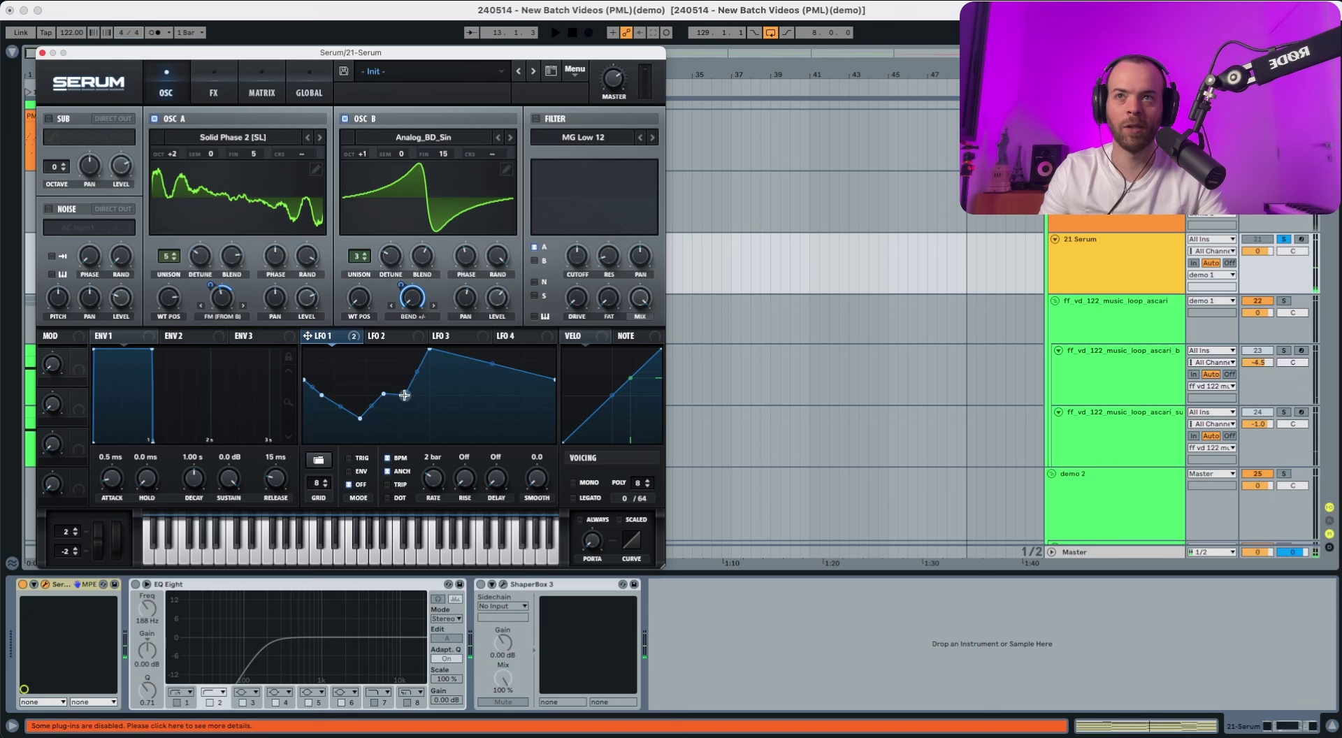
{"action": "left_click_drag", "start_coordinate": [430, 349], "coordinate": [424, 417]}
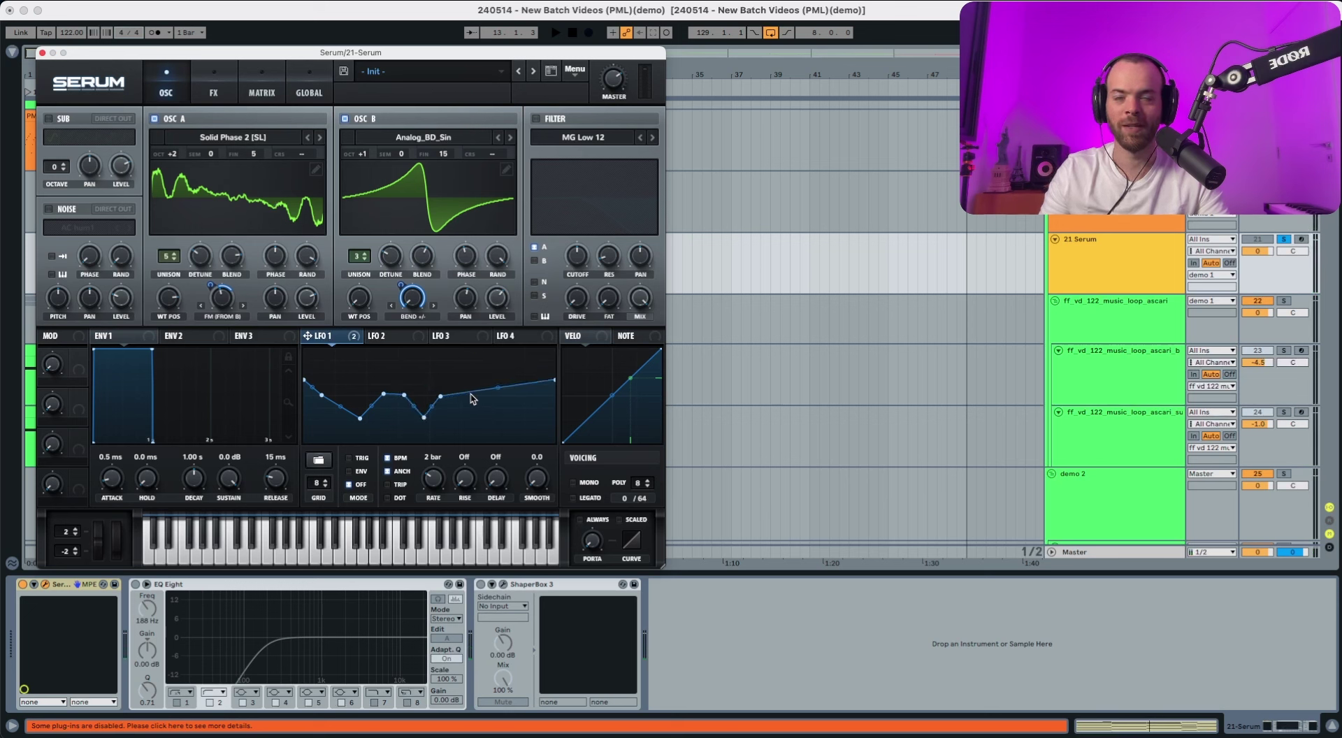
{"action": "key", "text": "space"}
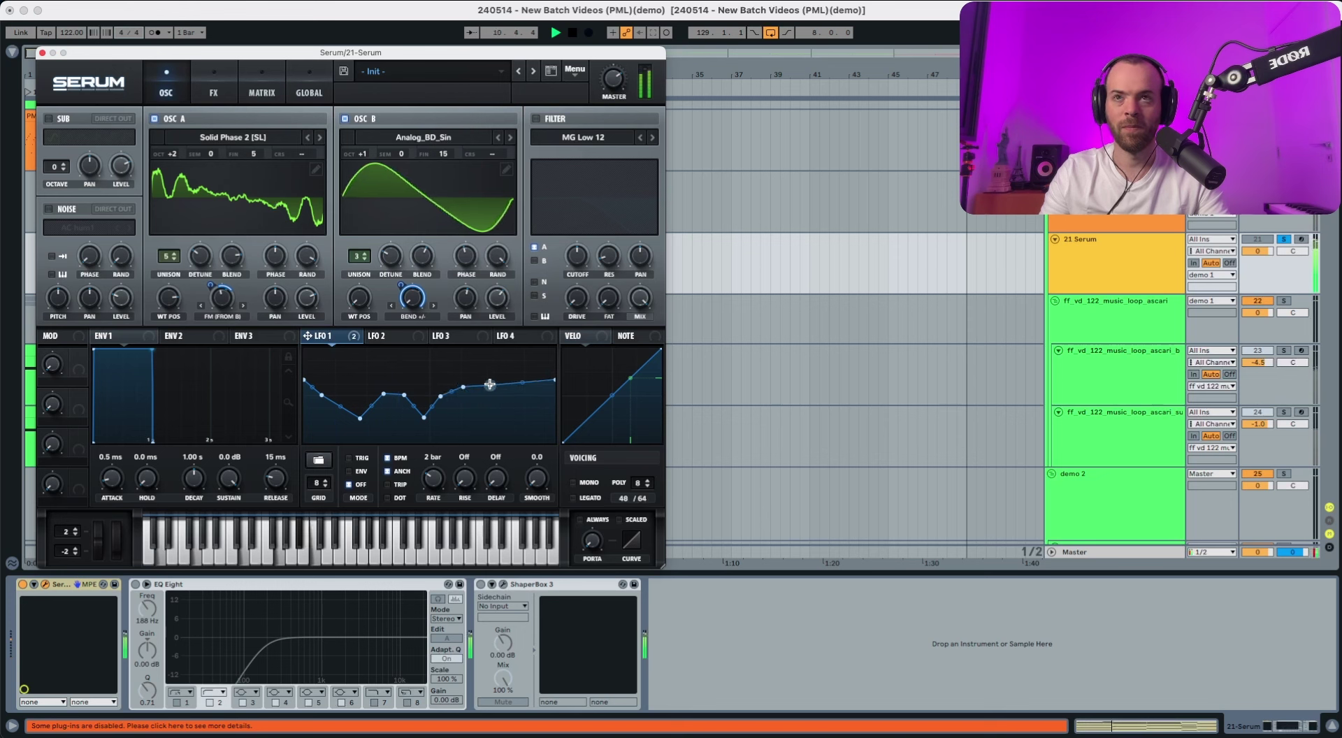
{"action": "mouse_move", "coordinate": [509, 383]}
{"action": "left_mouse_down"}
{"action": "mouse_move", "coordinate": [489, 373]}
{"action": "mouse_move", "coordinate": [518, 388]}
{"action": "mouse_move", "coordinate": [513, 400]}
{"action": "left_mouse_up"}
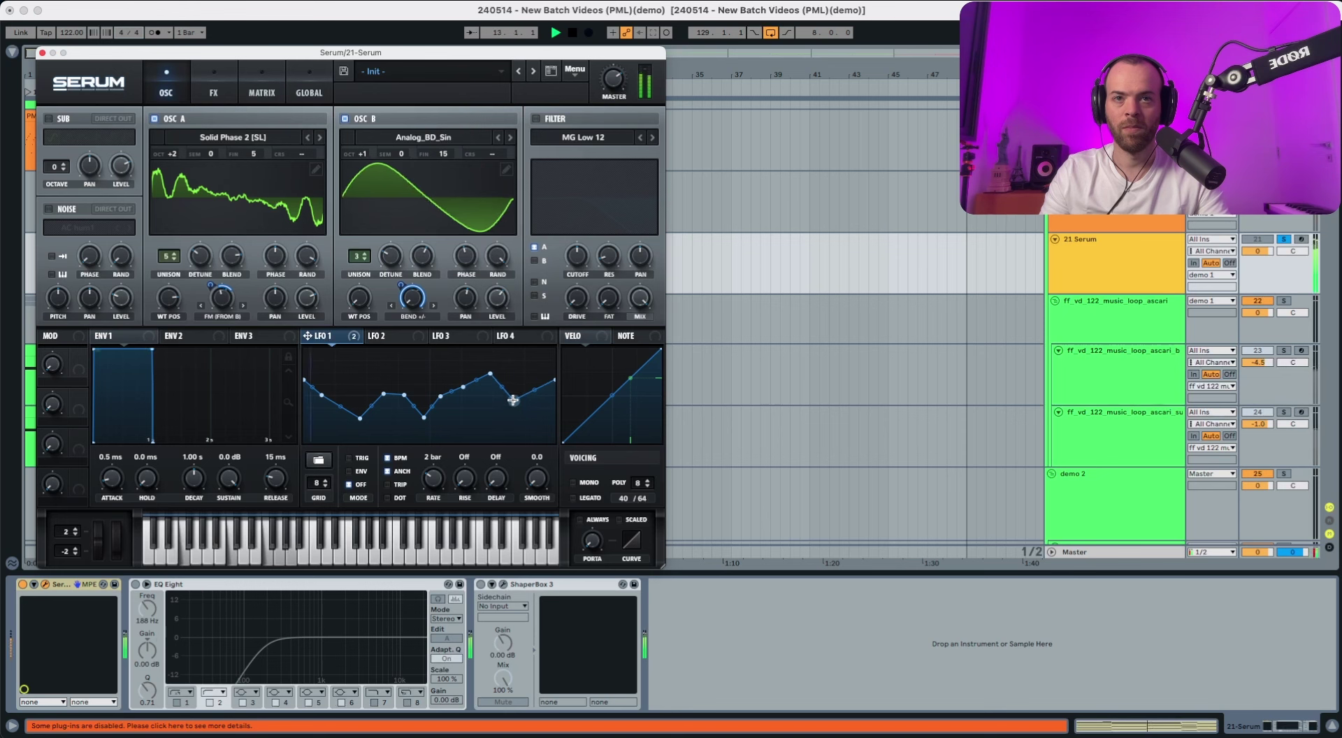
{"action": "double_click", "coordinate": [534, 401]}
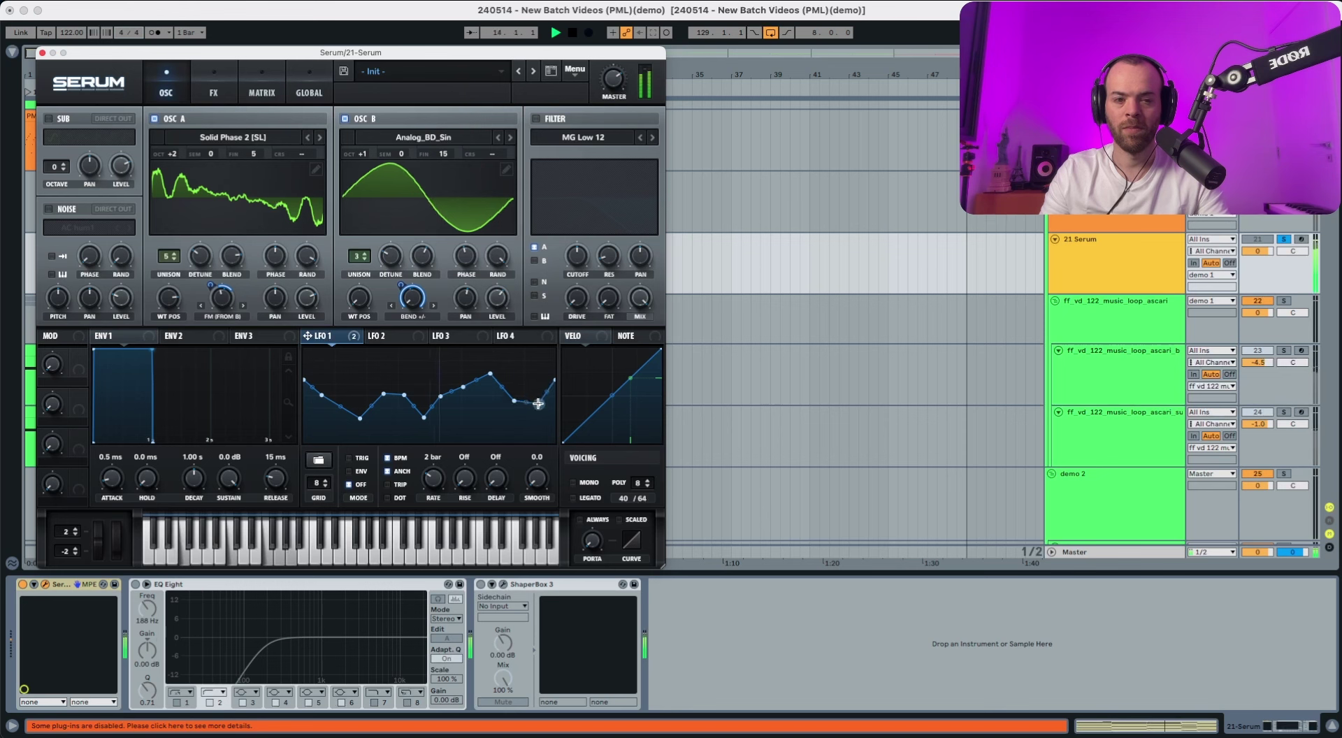
Curve the segments between LFO 1's points to soften its shape, and audition it.
{"action": "key", "text": "space"}
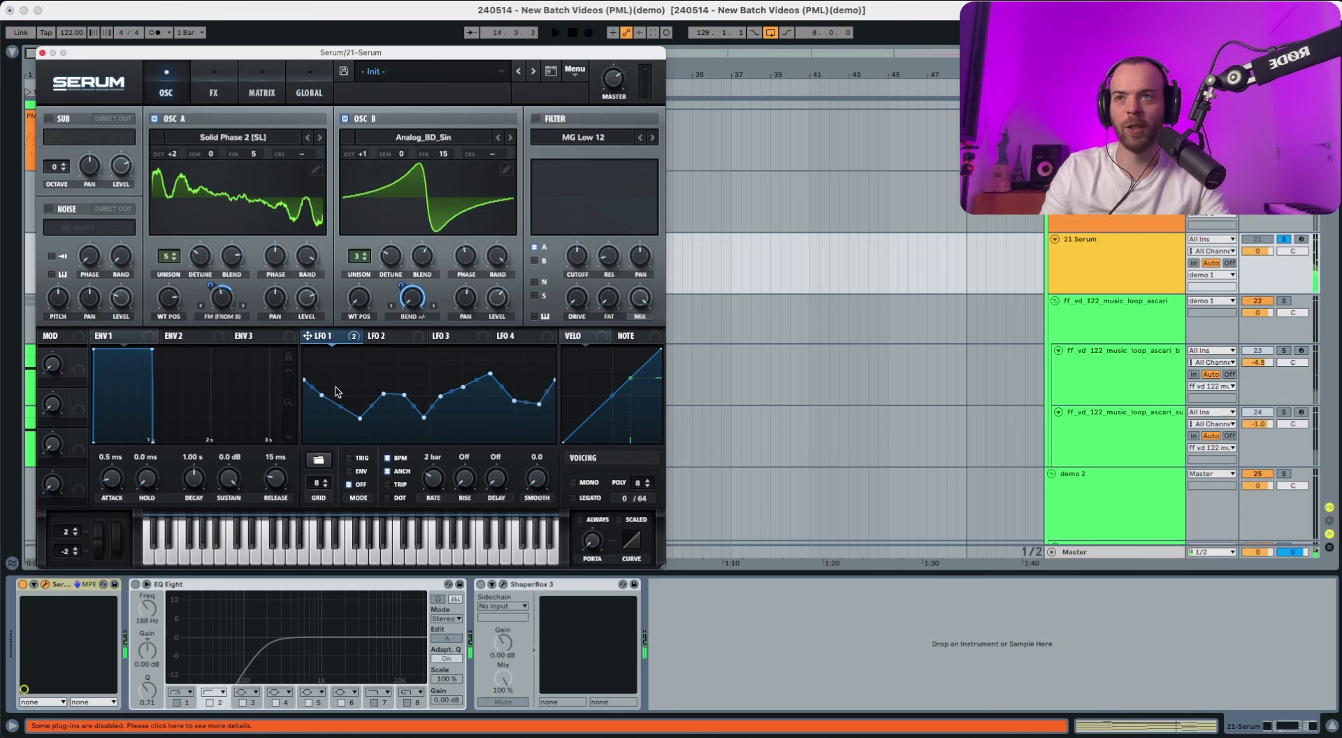
{"action": "key", "text": "space"}
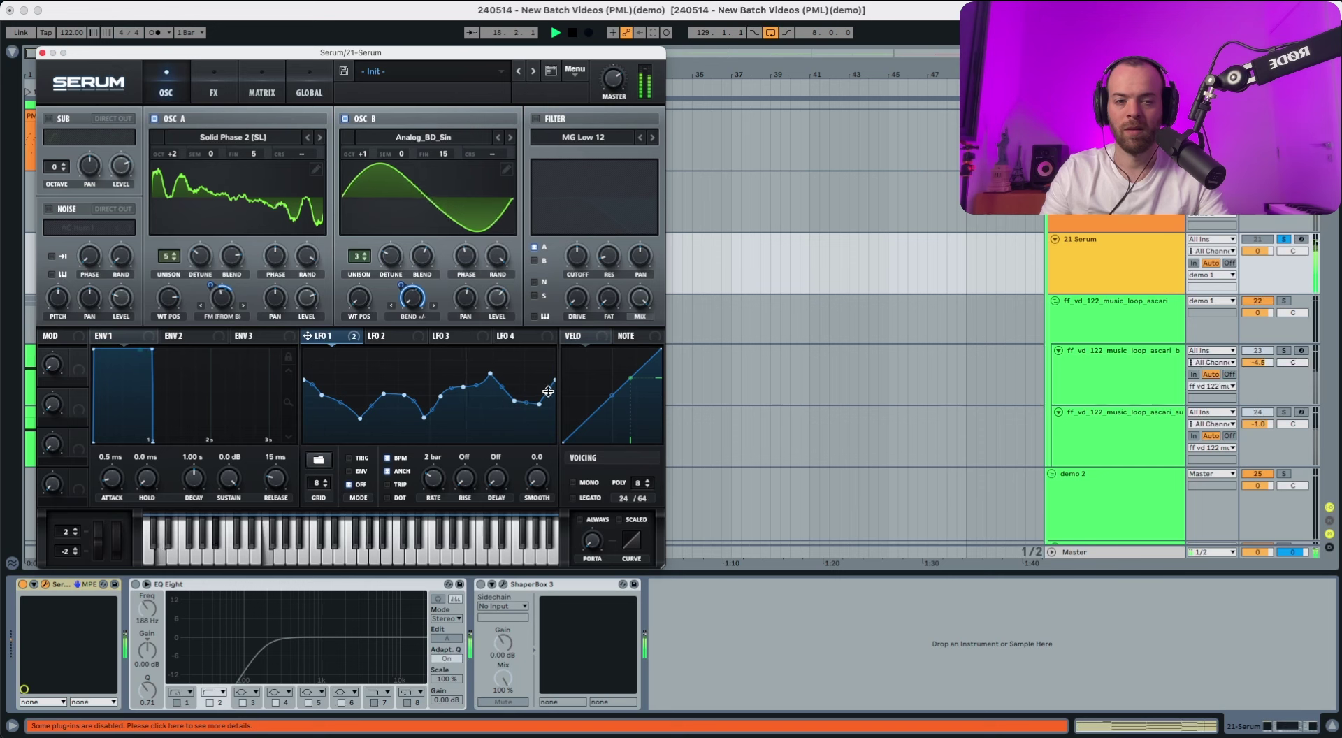
{"action": "key", "text": "space"}
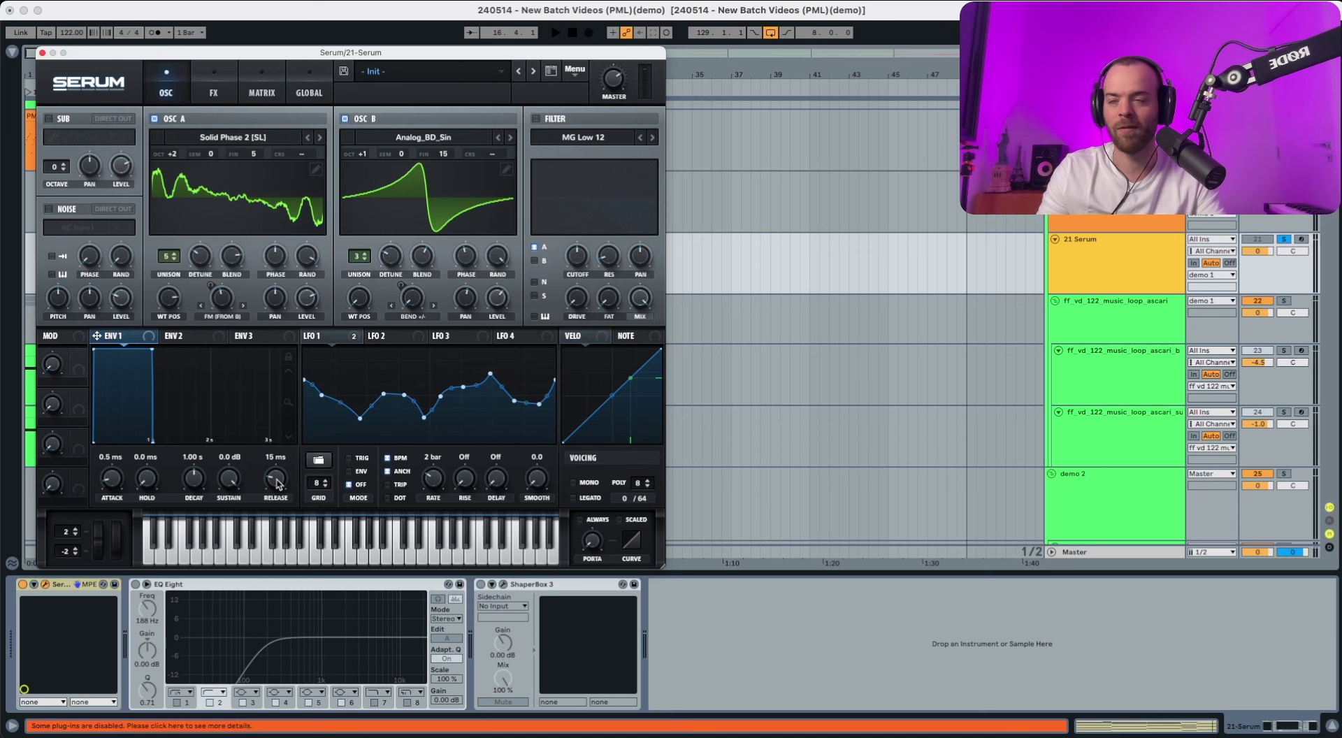
Set envelope 1's release to 1.74 s, steepen its release curve and audition it.
{"action": "key", "text": "space"}
{"action": "left_click_drag", "start_coordinate": [277, 484], "coordinate": [289, 441]}
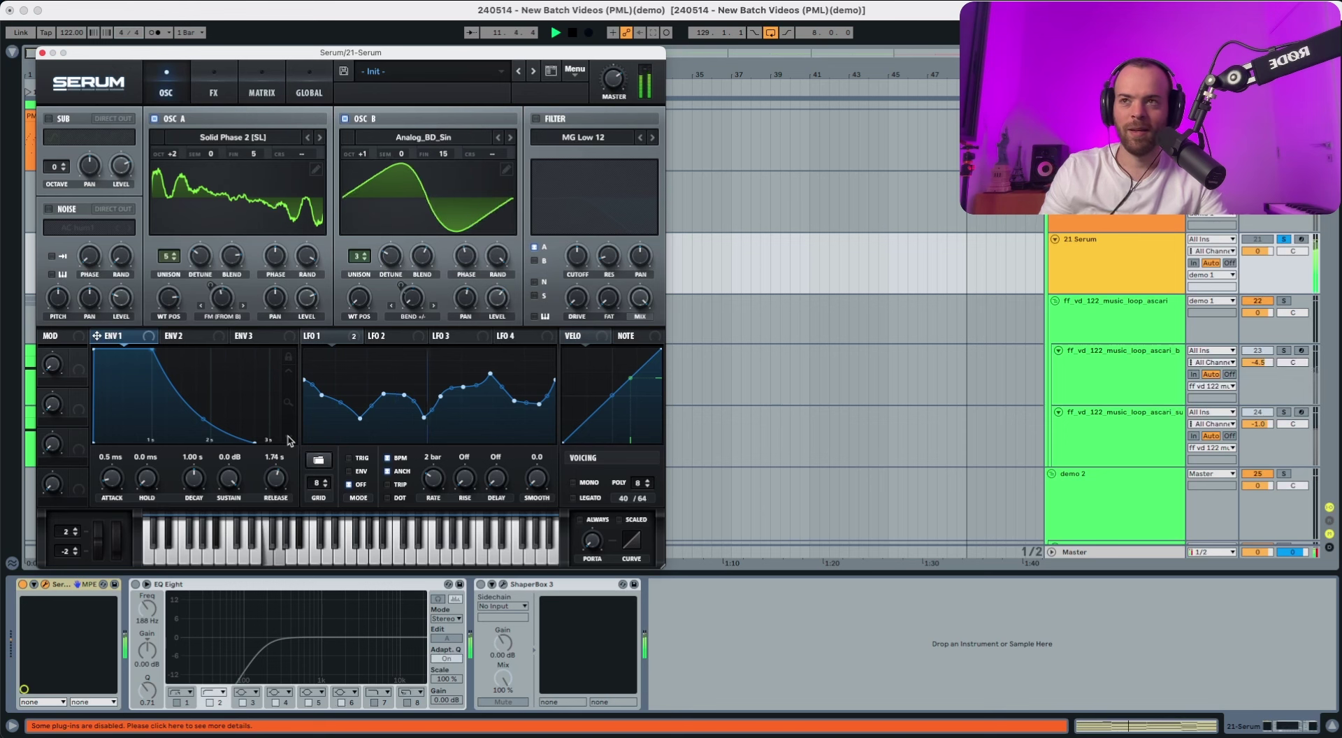
{"action": "key", "text": "space"}
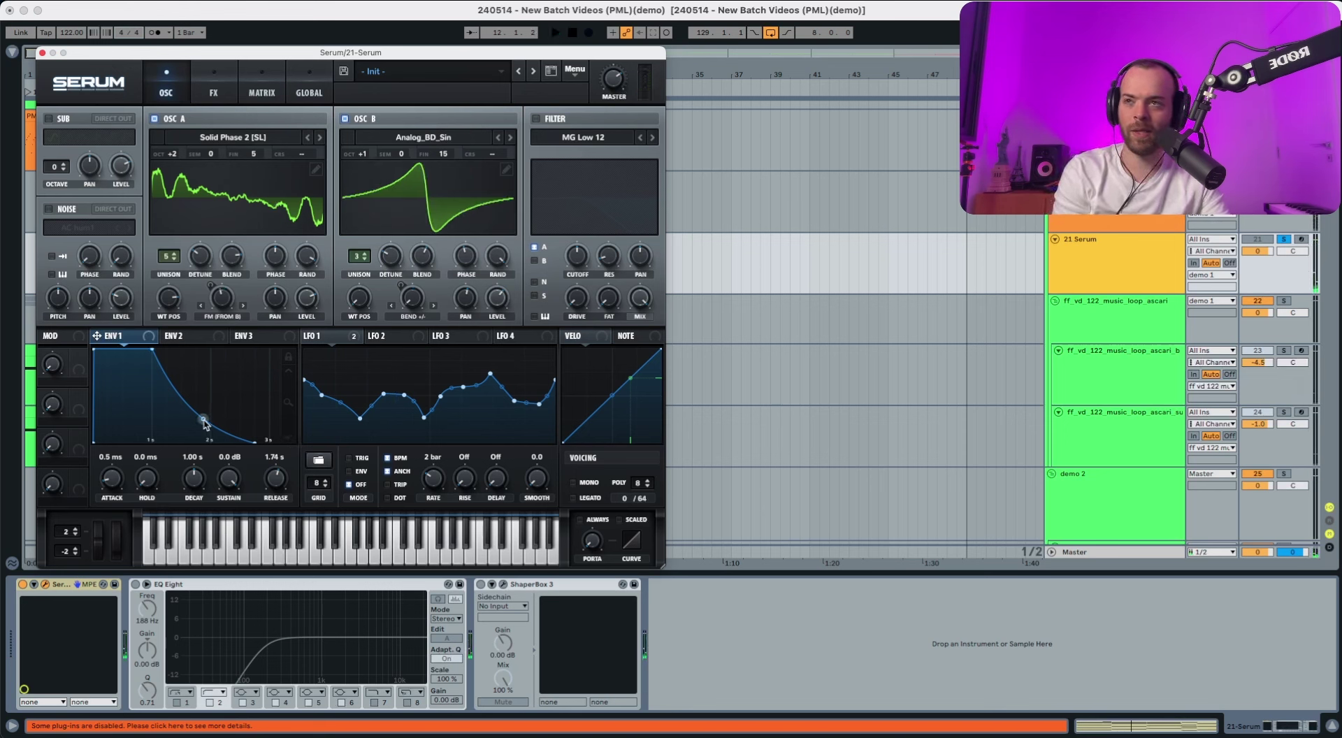
{"action": "key", "text": "space"}
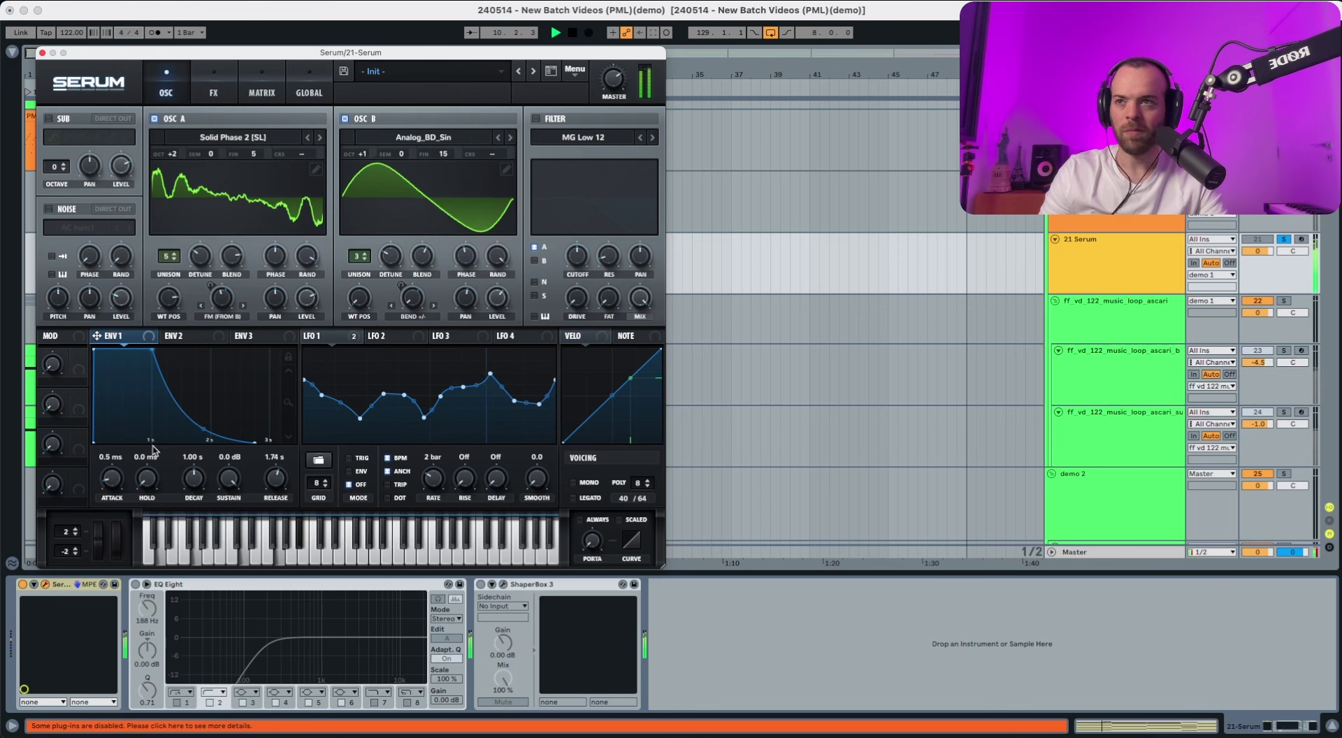
{"action": "key", "text": "space"}
Set envelope 1's attack to 206 ms, bend its attack curve and audition it.
{"action": "left_click_drag", "start_coordinate": [112, 483], "coordinate": [119, 449]}
{"action": "key", "text": "space"}
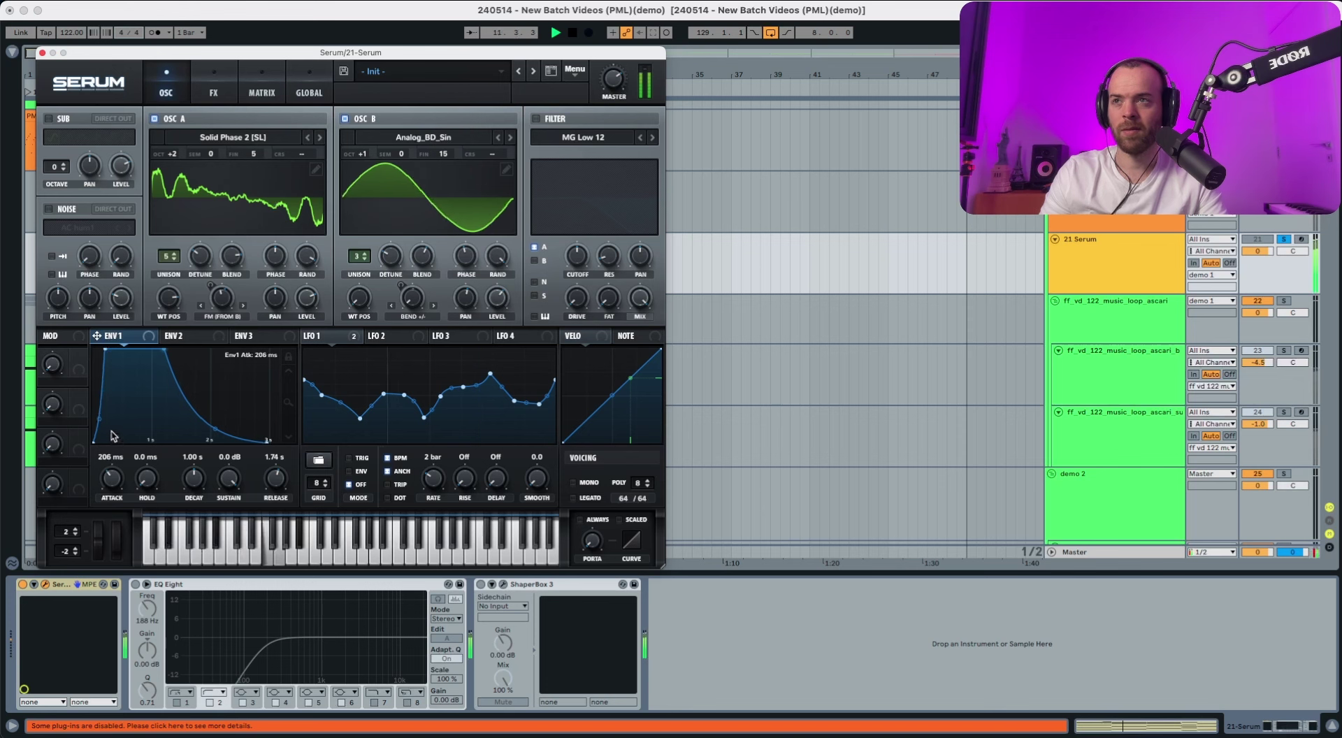
{"action": "key", "text": "space"}
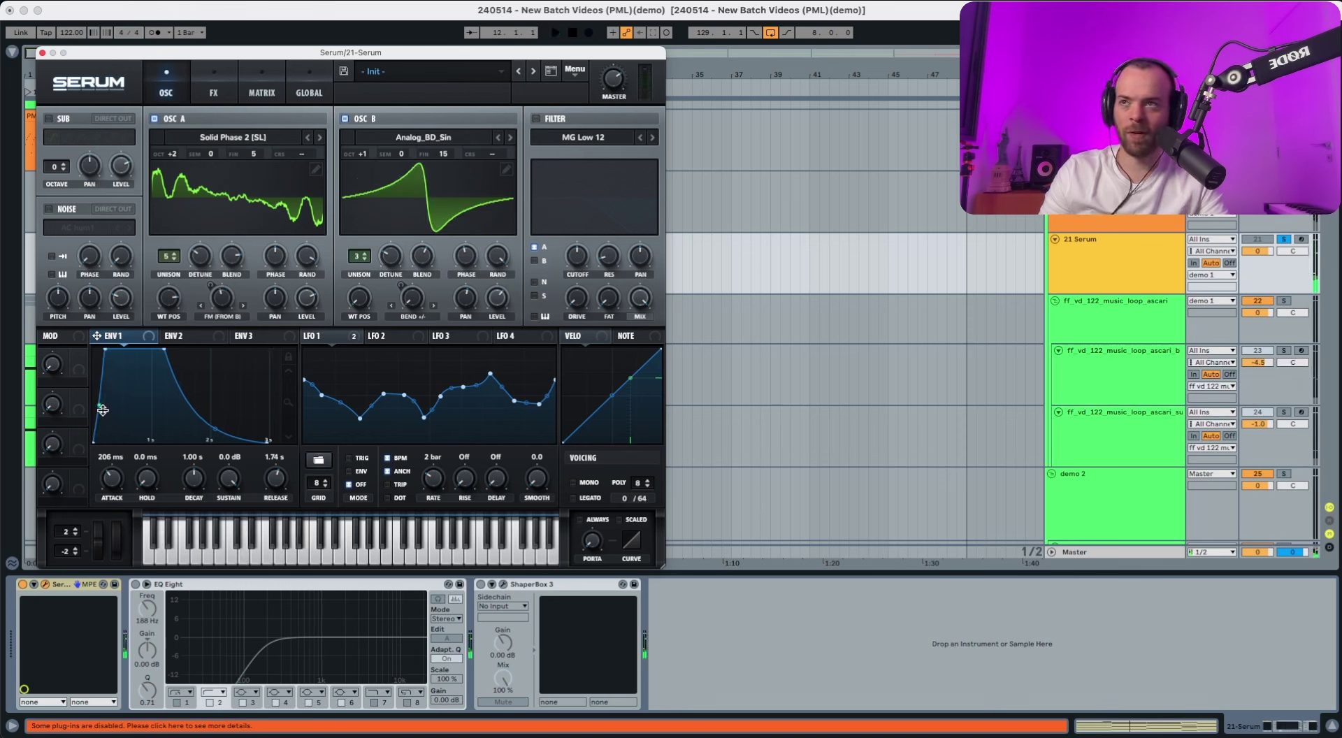
{"action": "key", "text": "space"}
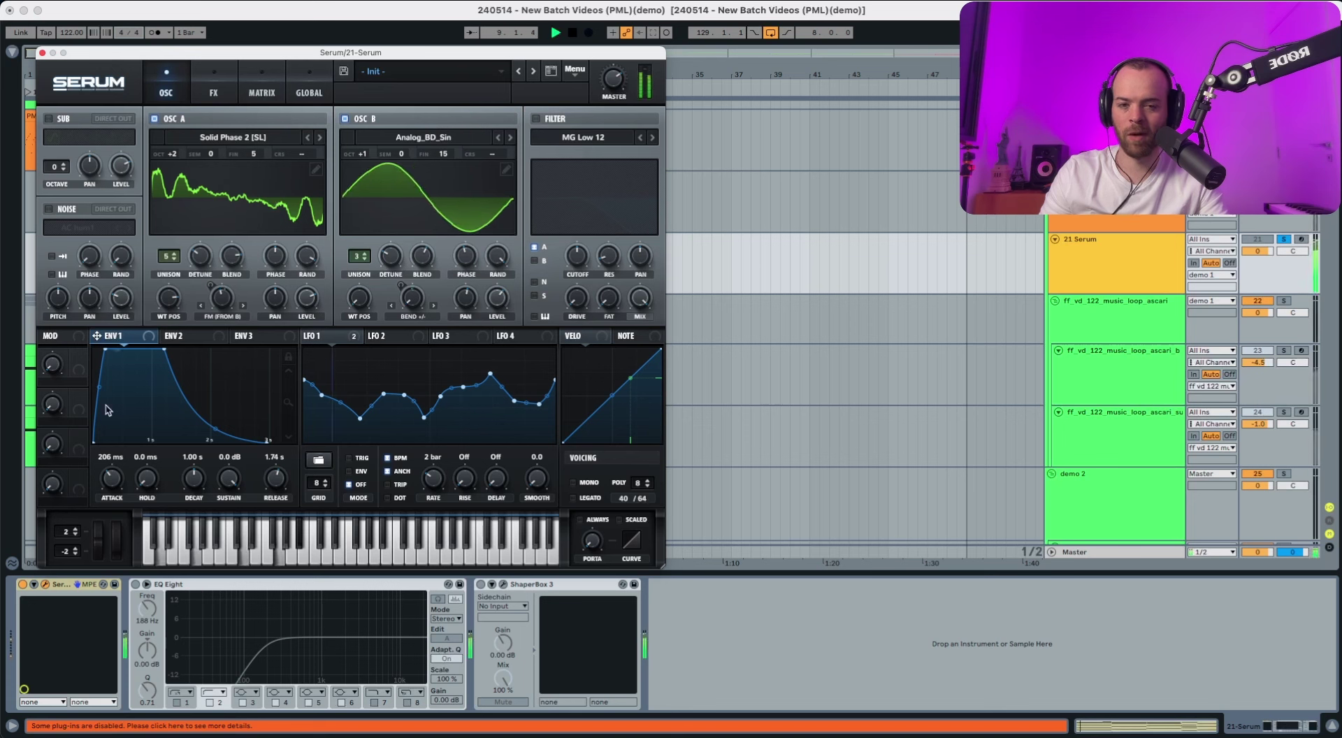
{"action": "key", "text": "space"}
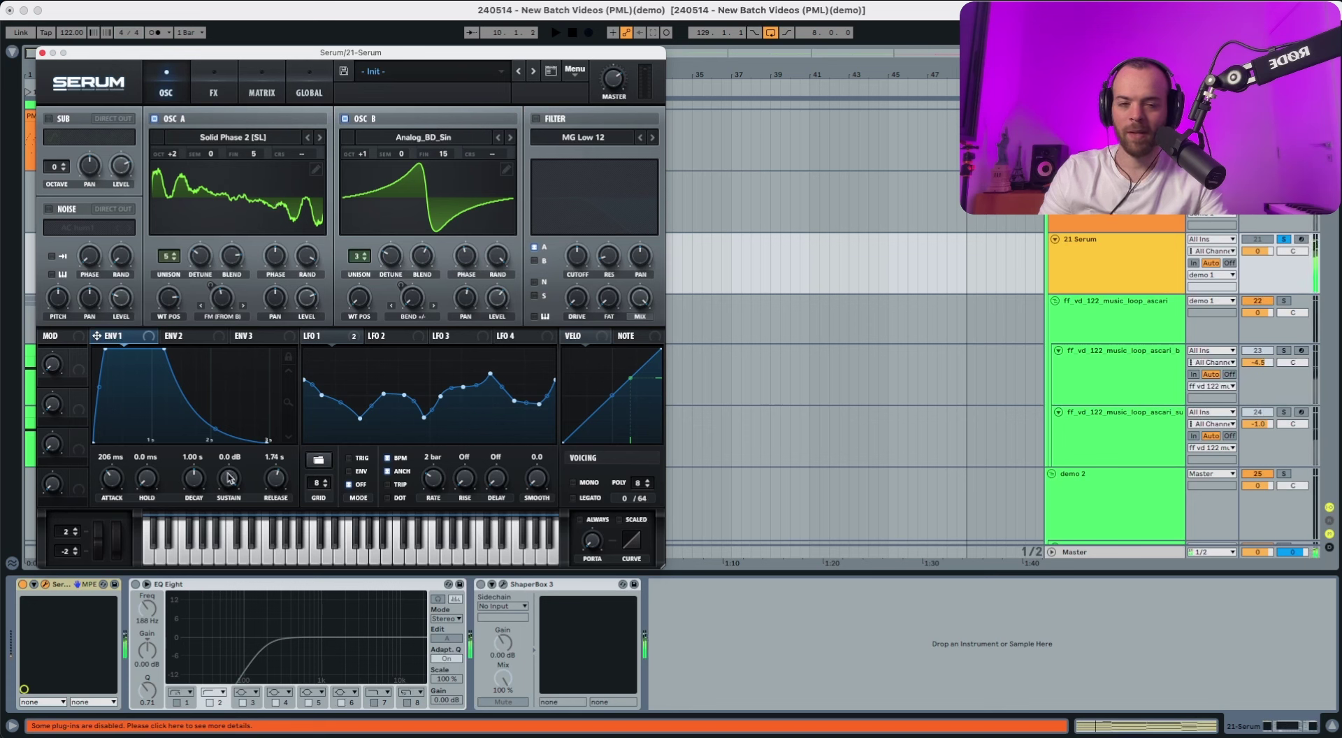
Set envelope 1's sustain to -3.6 dB and its decay to 771 ms, and play the part back.
{"action": "left_click_drag", "start_coordinate": [231, 480], "coordinate": [198, 484]}
{"action": "key", "text": "space"}
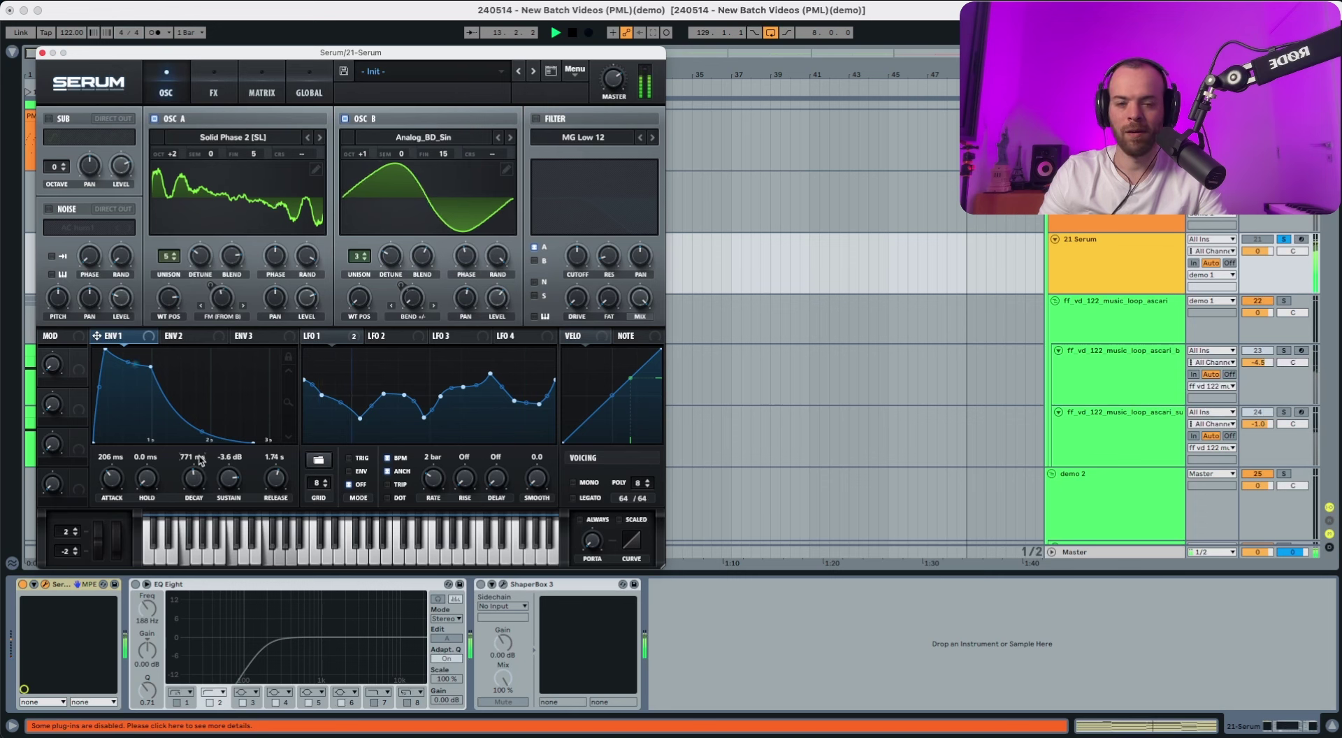
{"action": "key", "text": "space"}
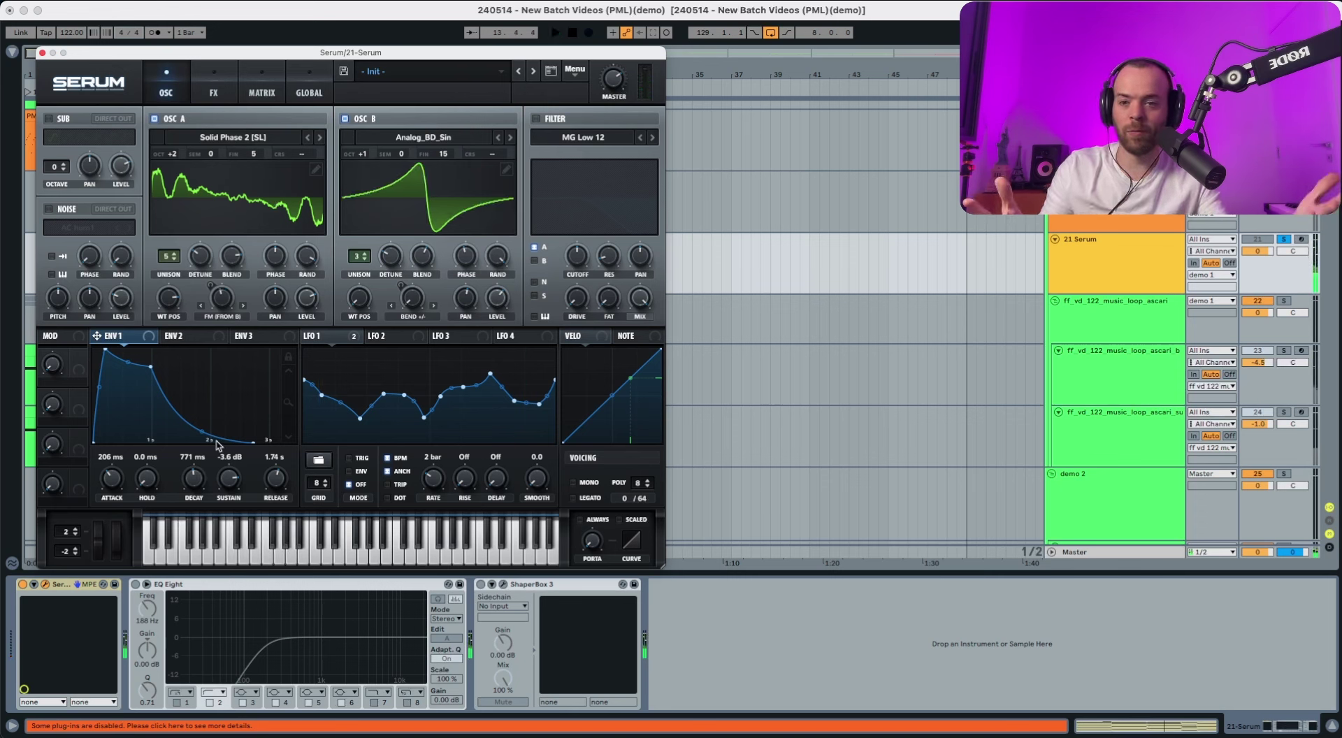
Enable the filter with the MG Low 18 type and route oscillators A and B and the noise through it.
{"action": "left_click", "coordinate": [536, 119]}
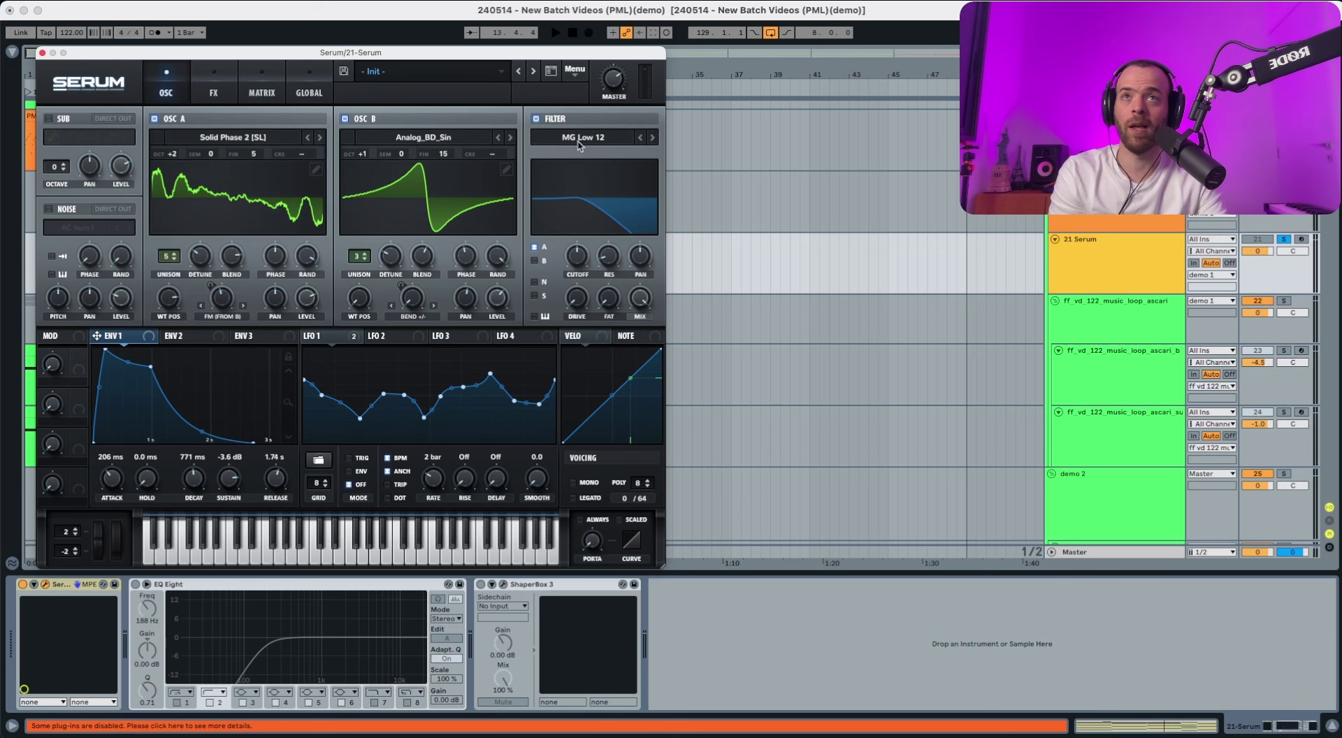
{"action": "left_click", "coordinate": [654, 138]}
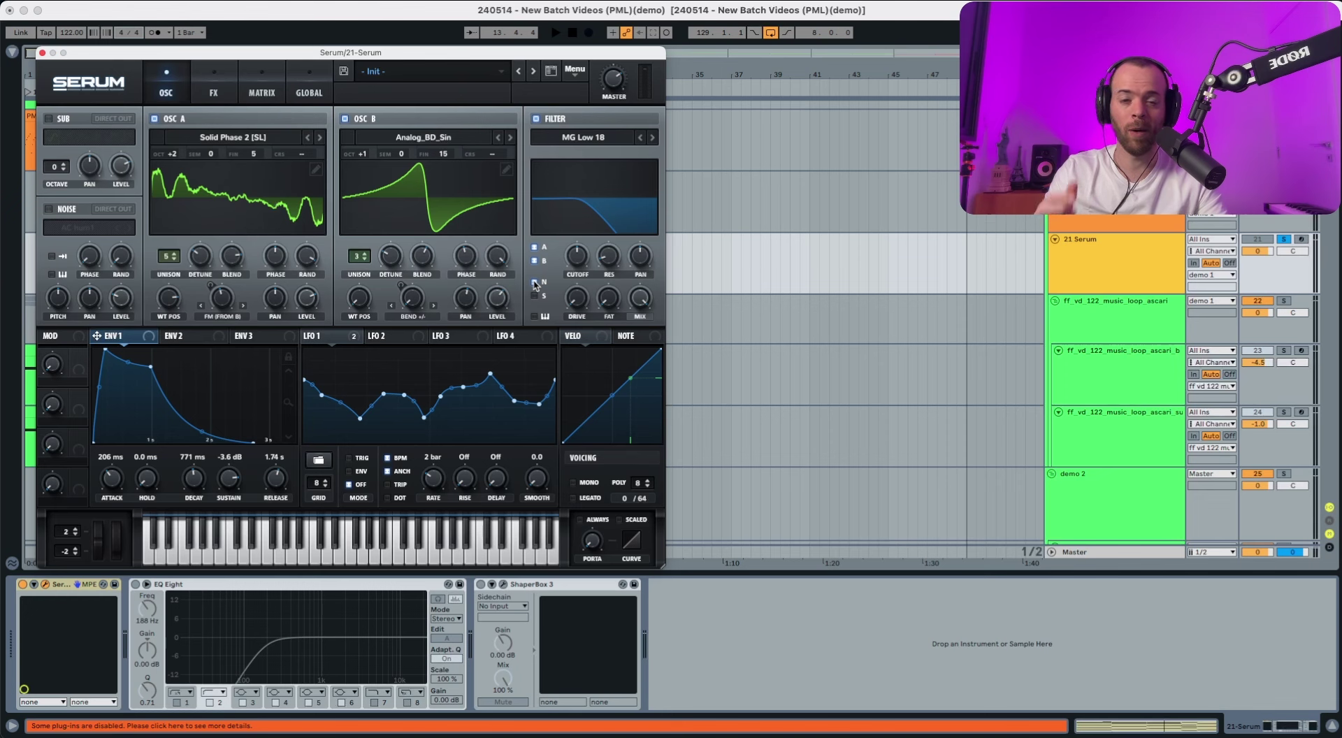
Turn on the noise oscillator with the ARP circuit noise, lower its level and audition it.
{"action": "left_click", "coordinate": [535, 284]}
{"action": "left_click", "coordinate": [47, 210]}
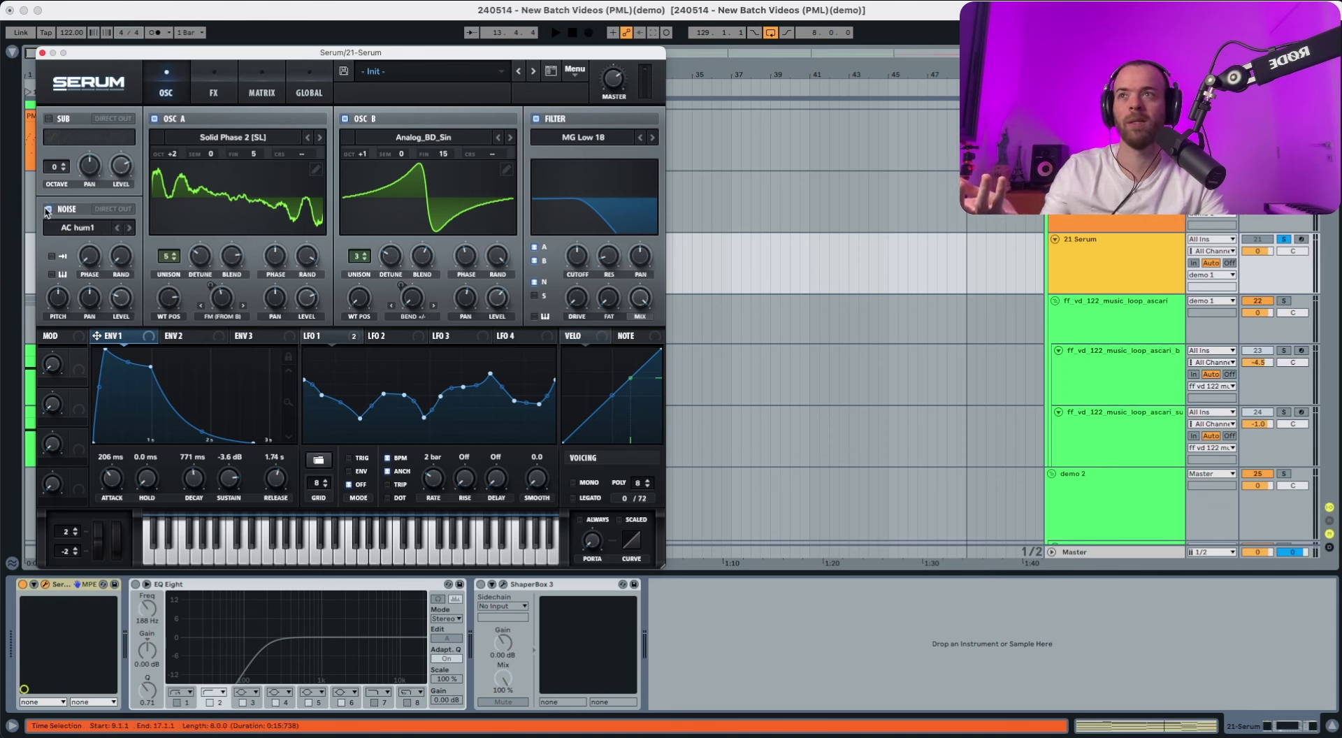
{"action": "left_click", "coordinate": [75, 228]}
{"action": "mouse_move", "coordinate": [105, 249]}
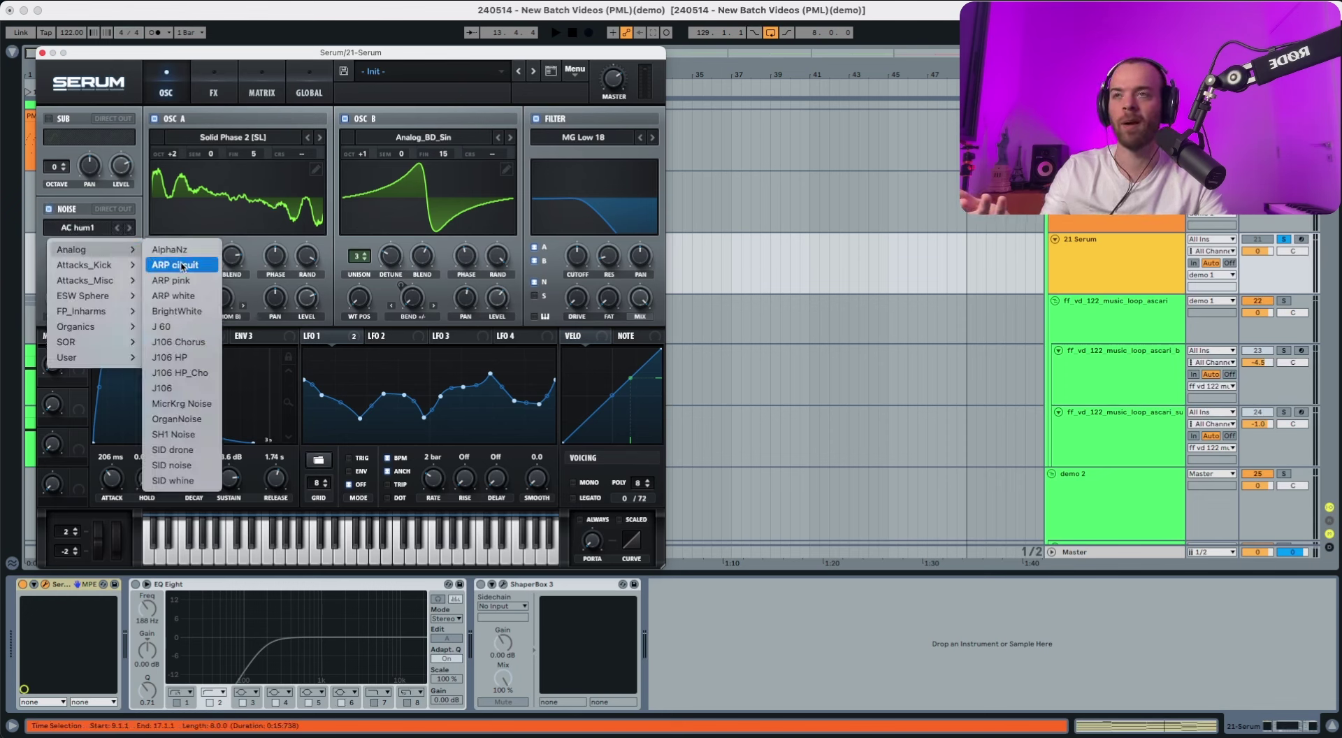
{"action": "left_click", "coordinate": [182, 265]}
{"action": "mouse_move", "coordinate": [124, 302]}
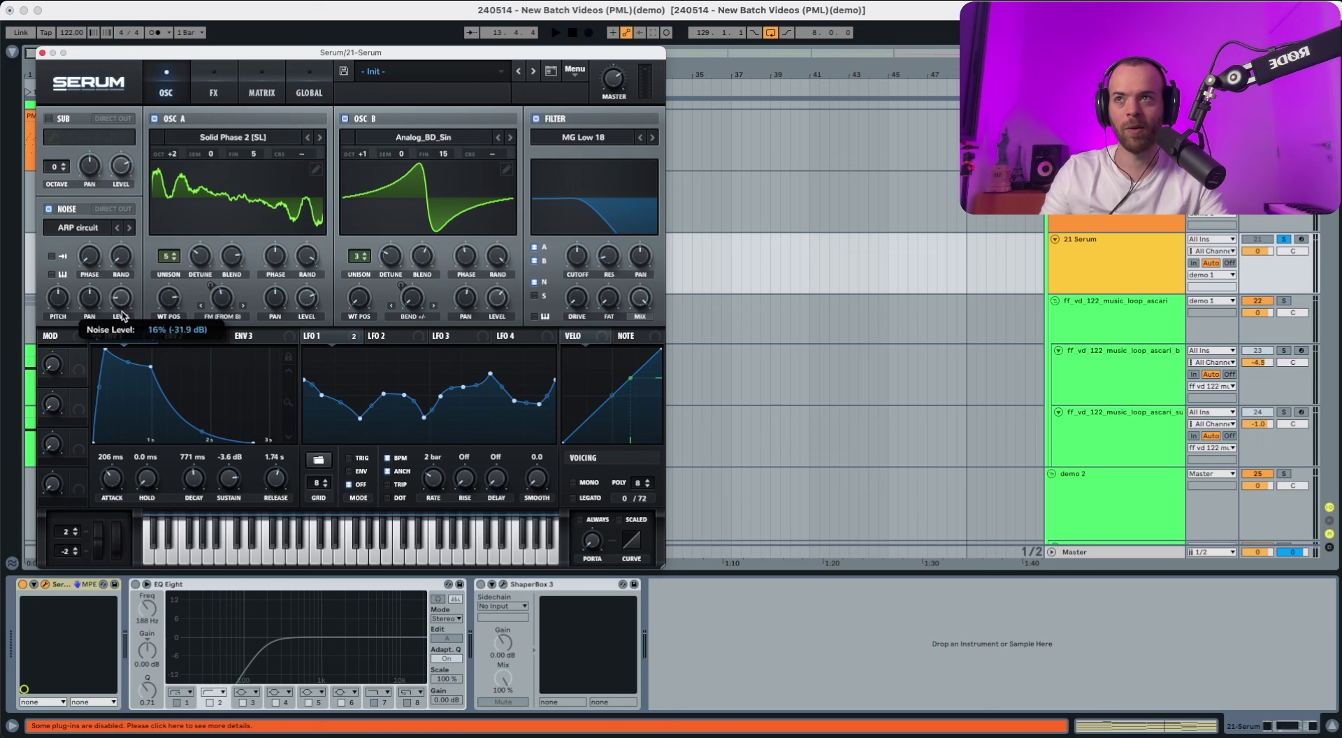
{"action": "left_click_drag", "start_coordinate": [122, 323], "coordinate": [130, 335]}
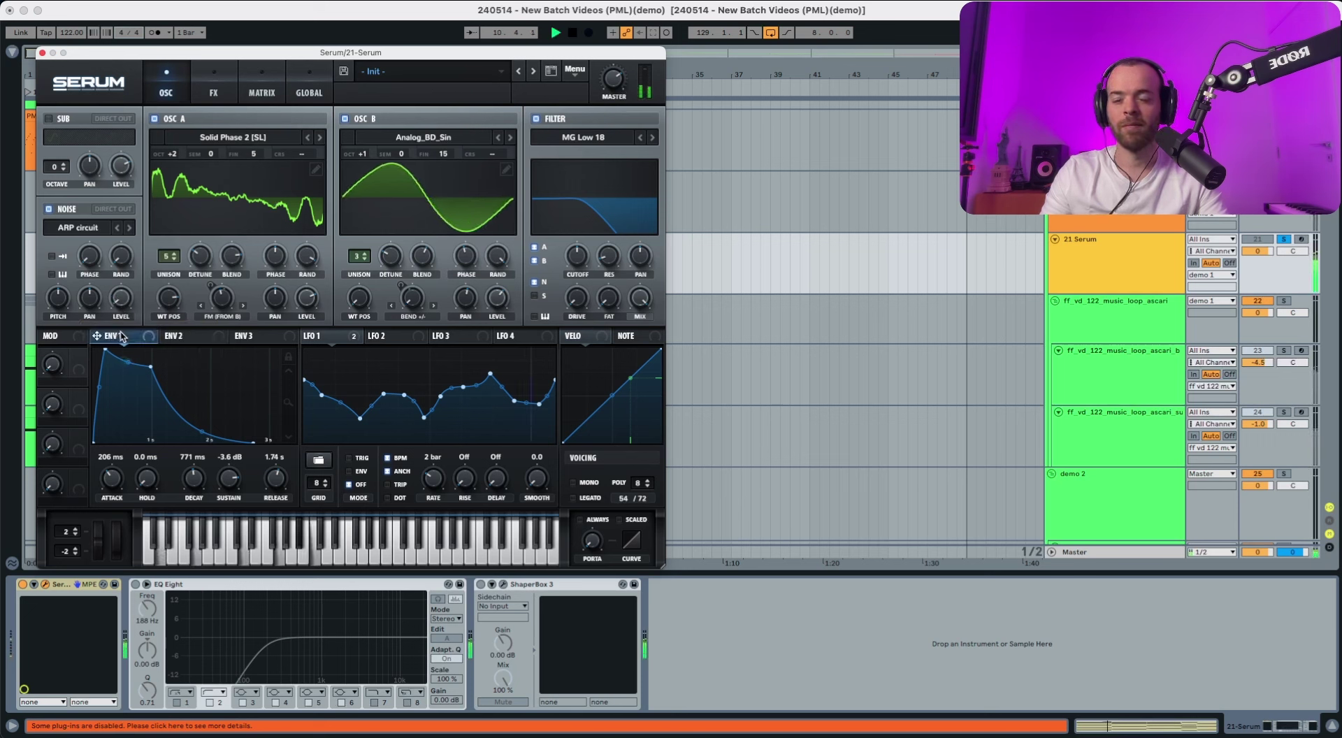
{"action": "key", "text": "space"}
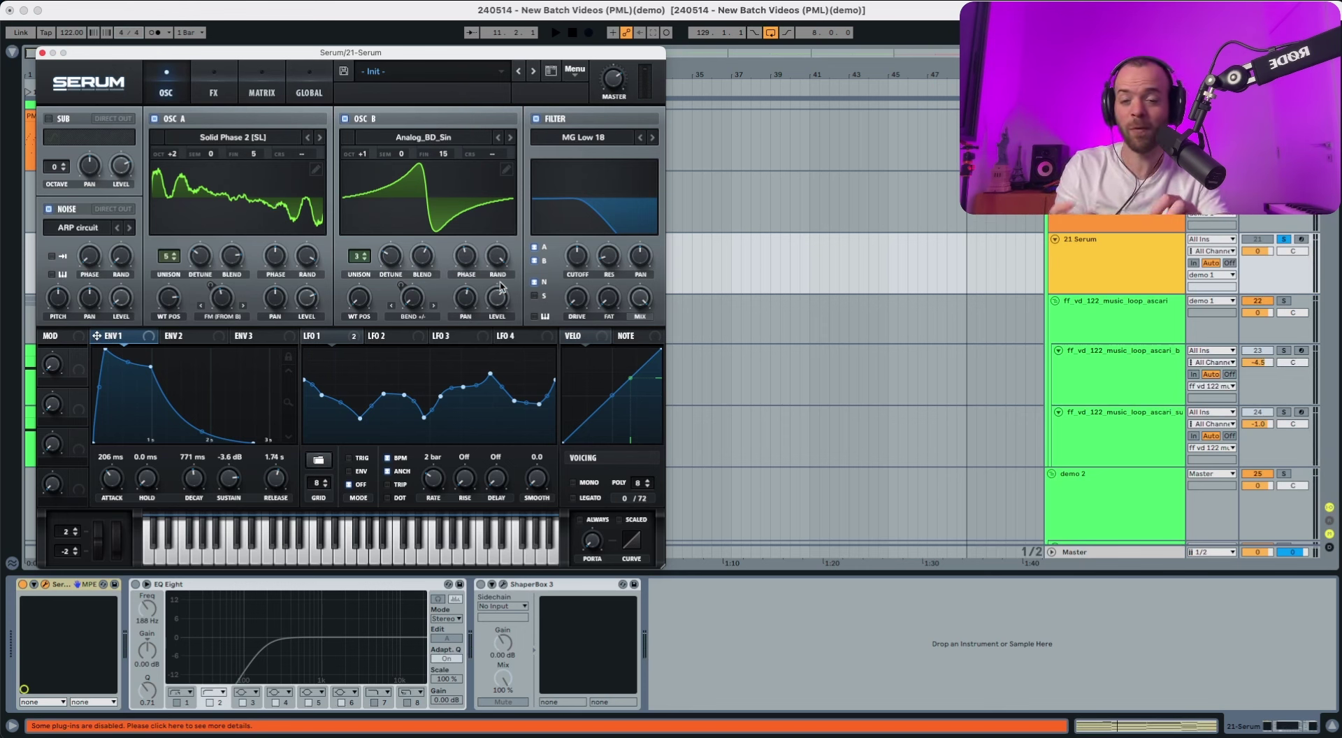
Assign LFO 2 to the filter cutoff and audition the modulation.
{"action": "left_click", "coordinate": [407, 330]}
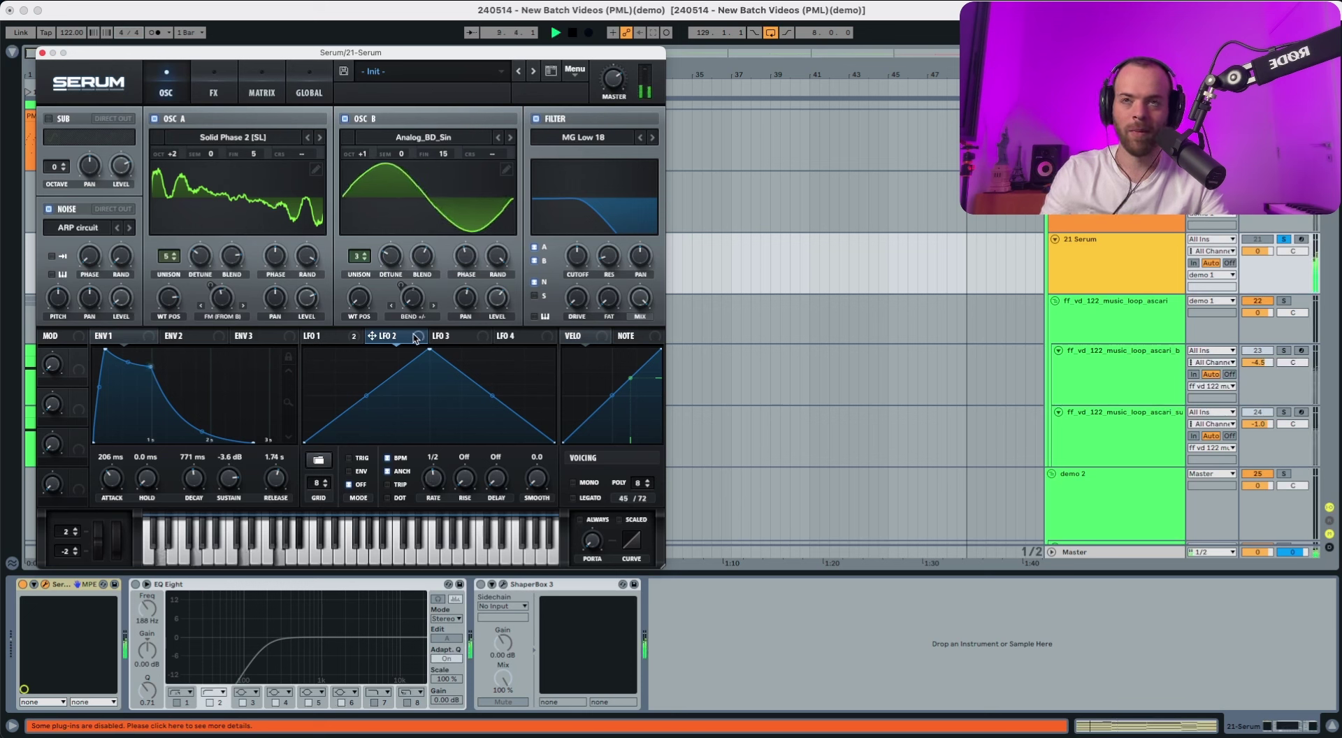
{"action": "key", "text": "space"}
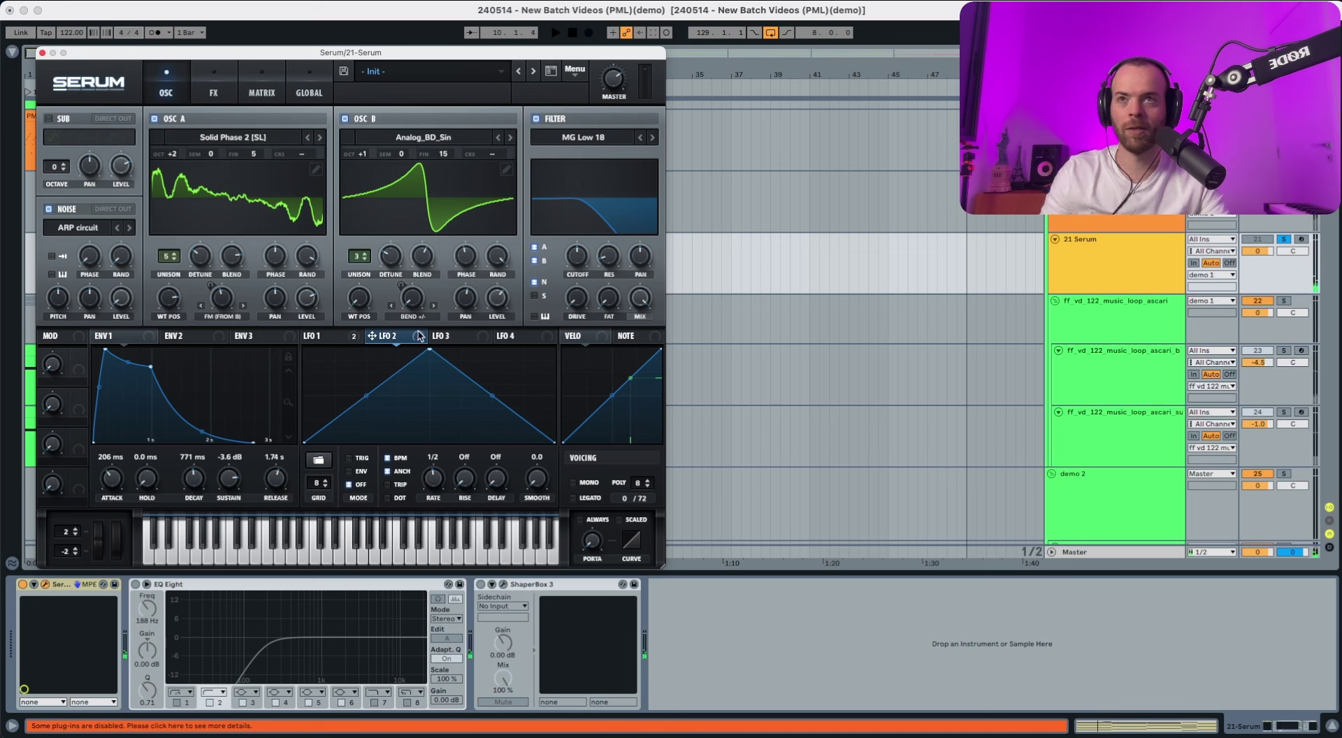
{"action": "left_click_drag", "start_coordinate": [418, 336], "coordinate": [560, 306]}
{"action": "key", "text": "space"}
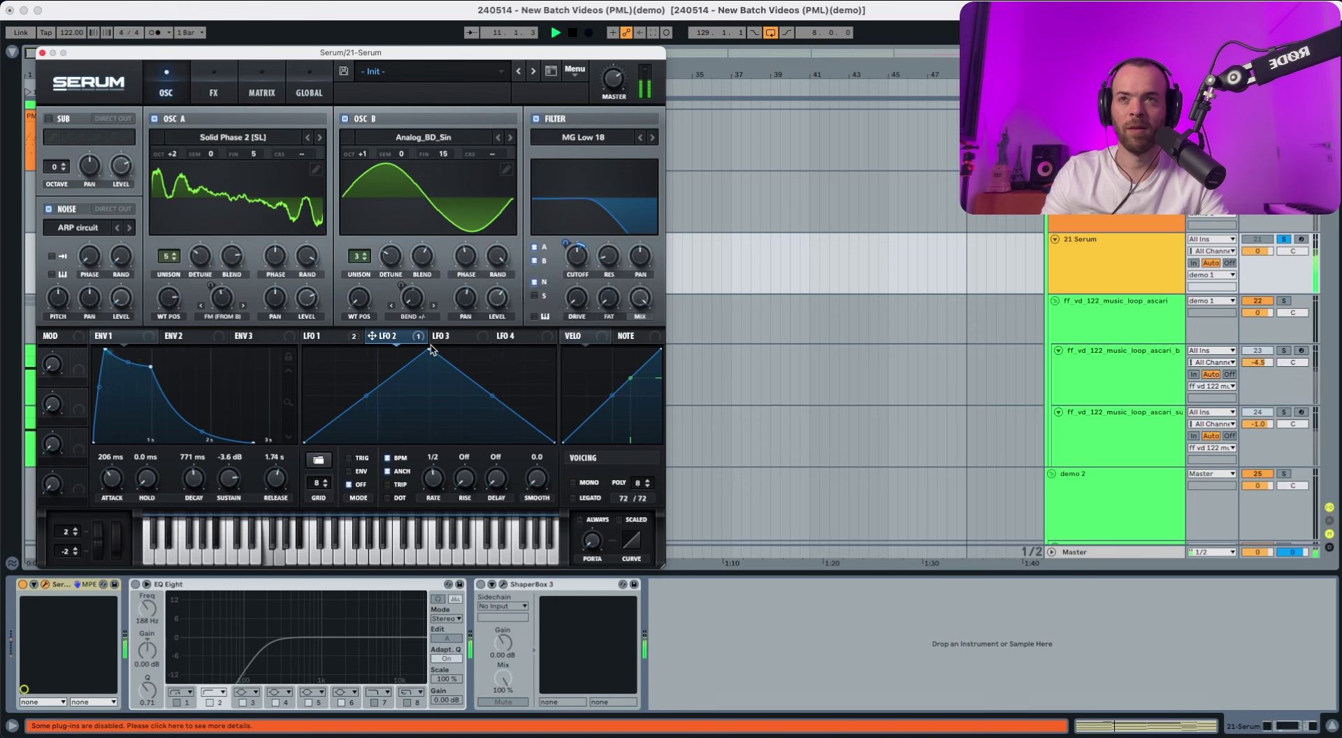
{"action": "key", "text": "space"}
Assign LFO 2 to the noise level as well and play the part back.
{"action": "left_click_drag", "start_coordinate": [418, 341], "coordinate": [120, 299]}
{"action": "key", "text": "space"}
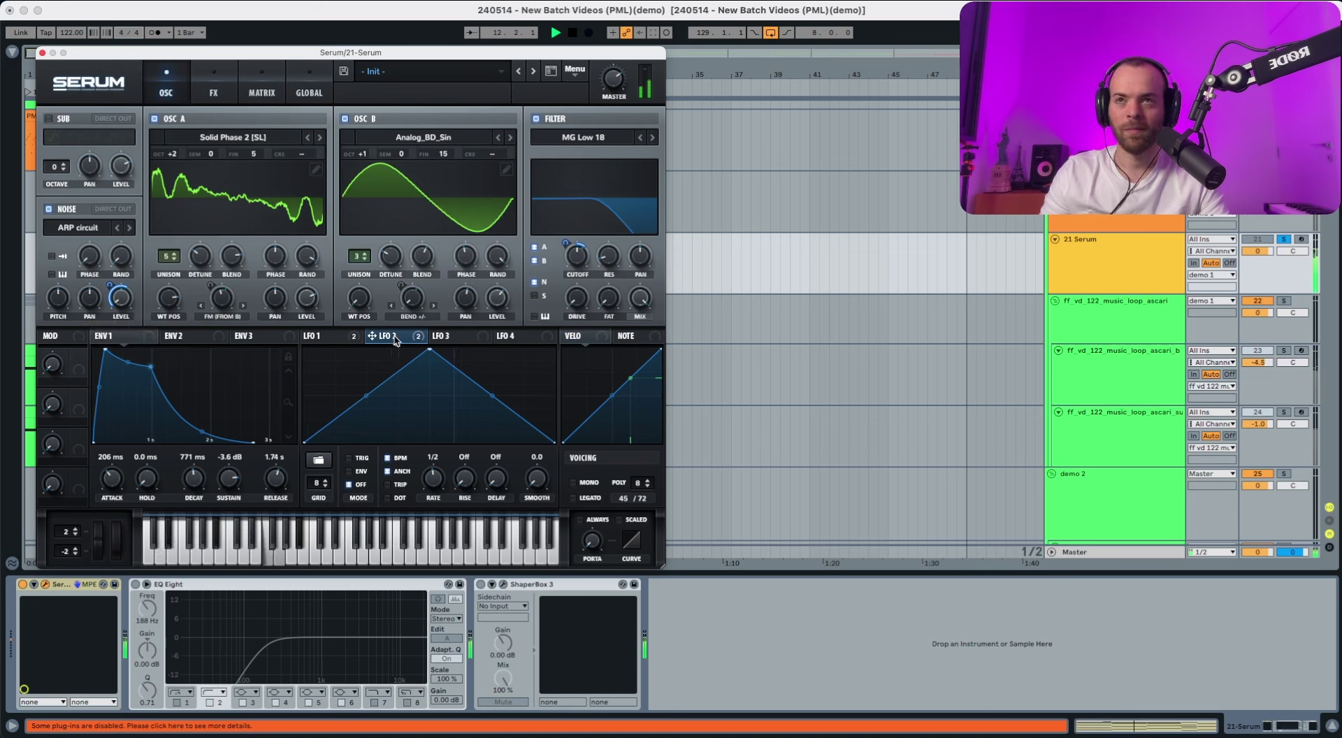
{"action": "key", "text": "space"}
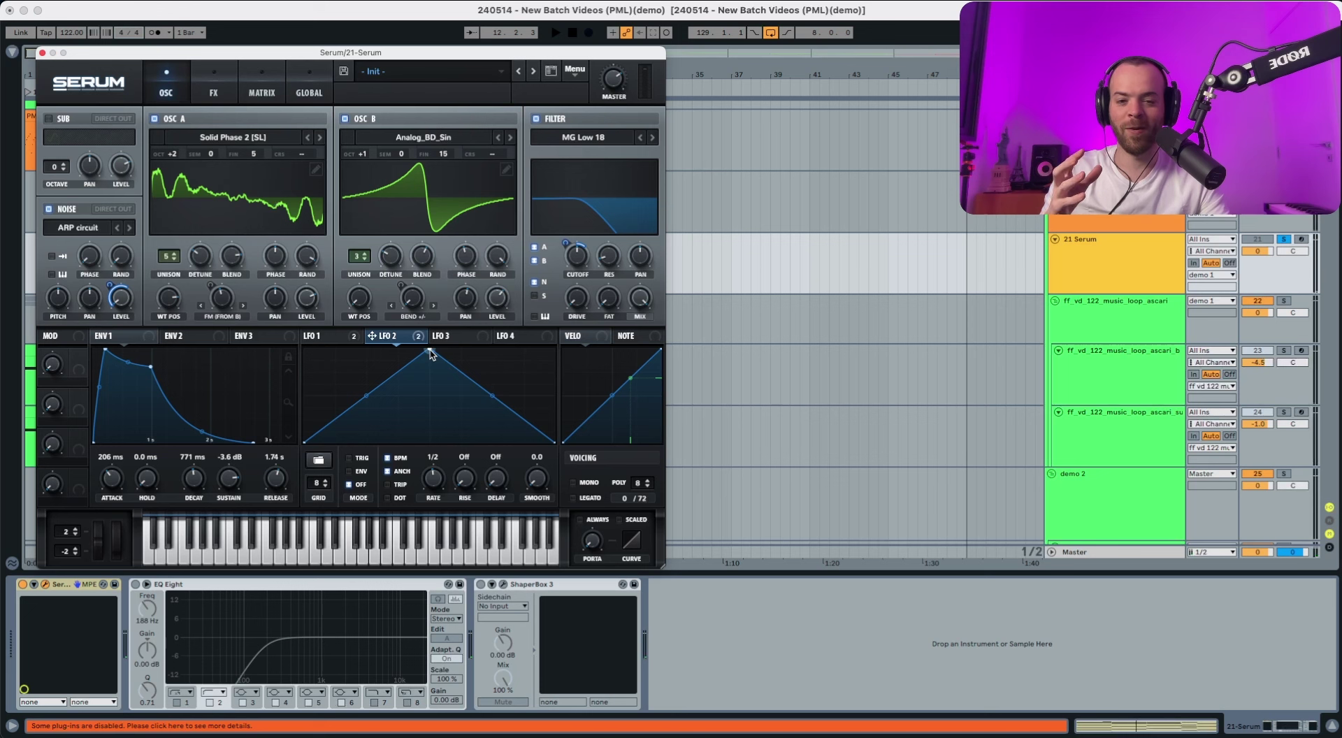
Redraw LFO 2's triangle as four consecutive descending sawtooth ramps, each falling from full height to zero.
{"action": "left_click_drag", "start_coordinate": [429, 349], "coordinate": [303, 322]}
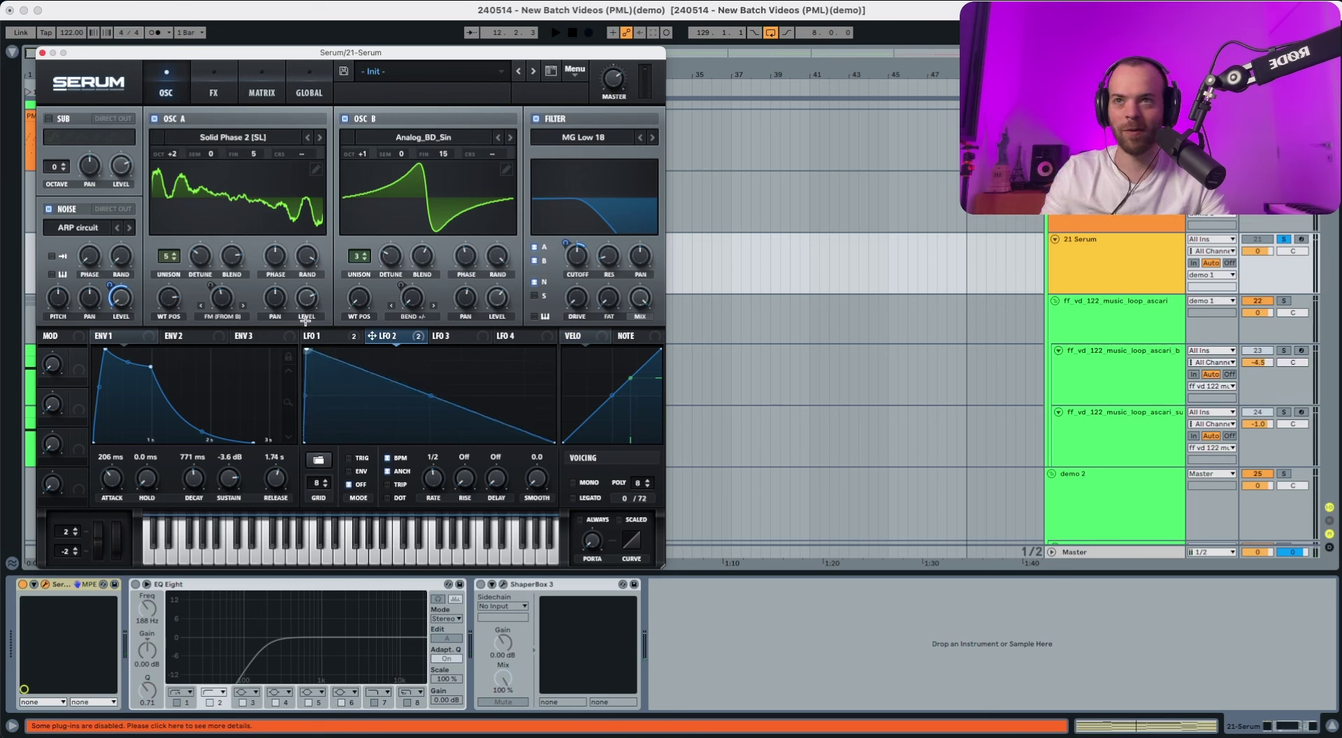
{"action": "double_click", "coordinate": [371, 357]}
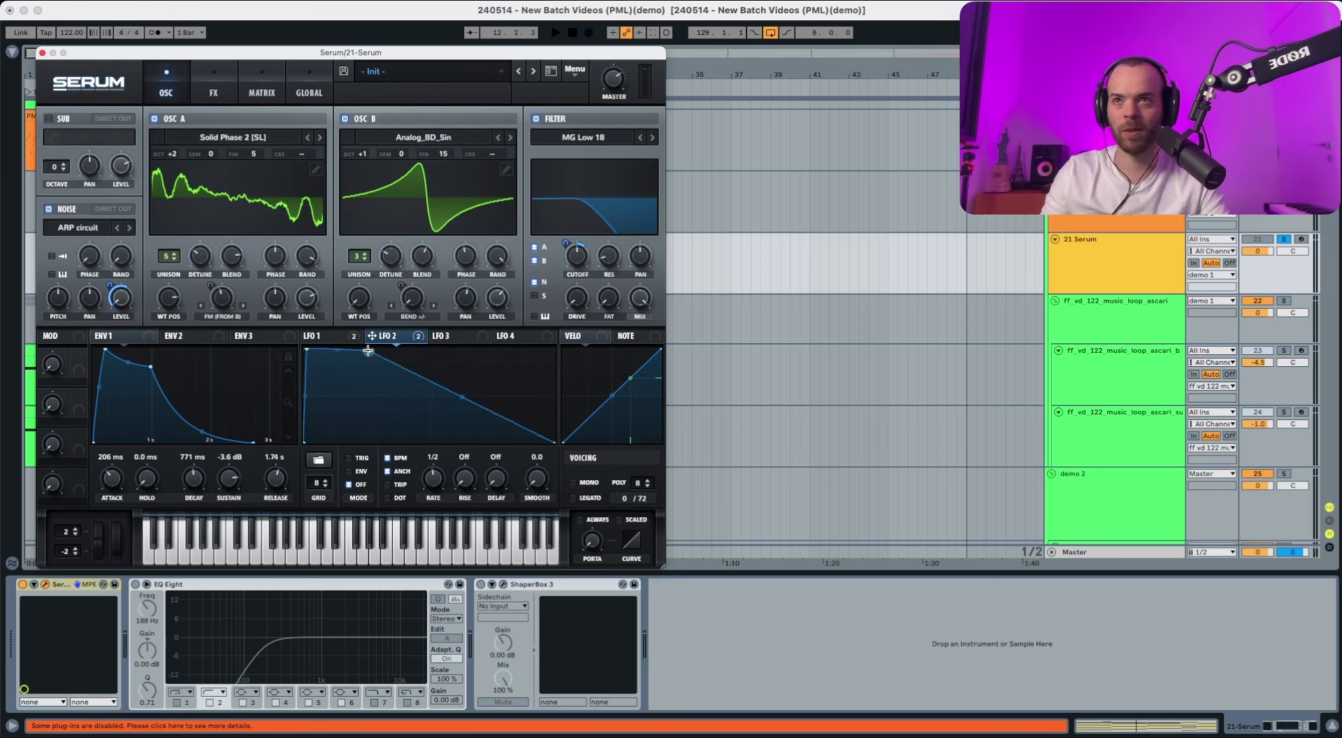
{"action": "left_click_drag", "start_coordinate": [371, 357], "coordinate": [368, 346]}
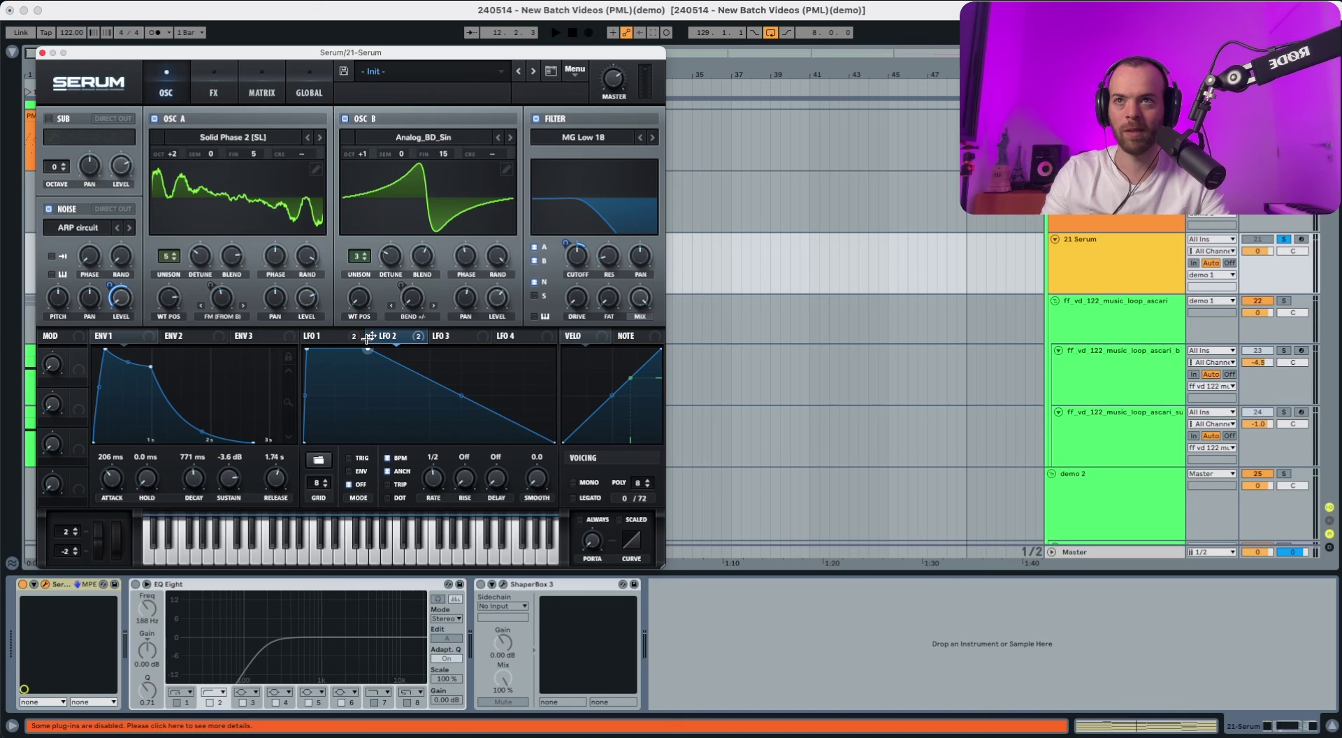
{"action": "double_click", "coordinate": [428, 361]}
{"action": "left_click_drag", "start_coordinate": [429, 362], "coordinate": [494, 347]}
{"action": "double_click", "coordinate": [495, 353]}
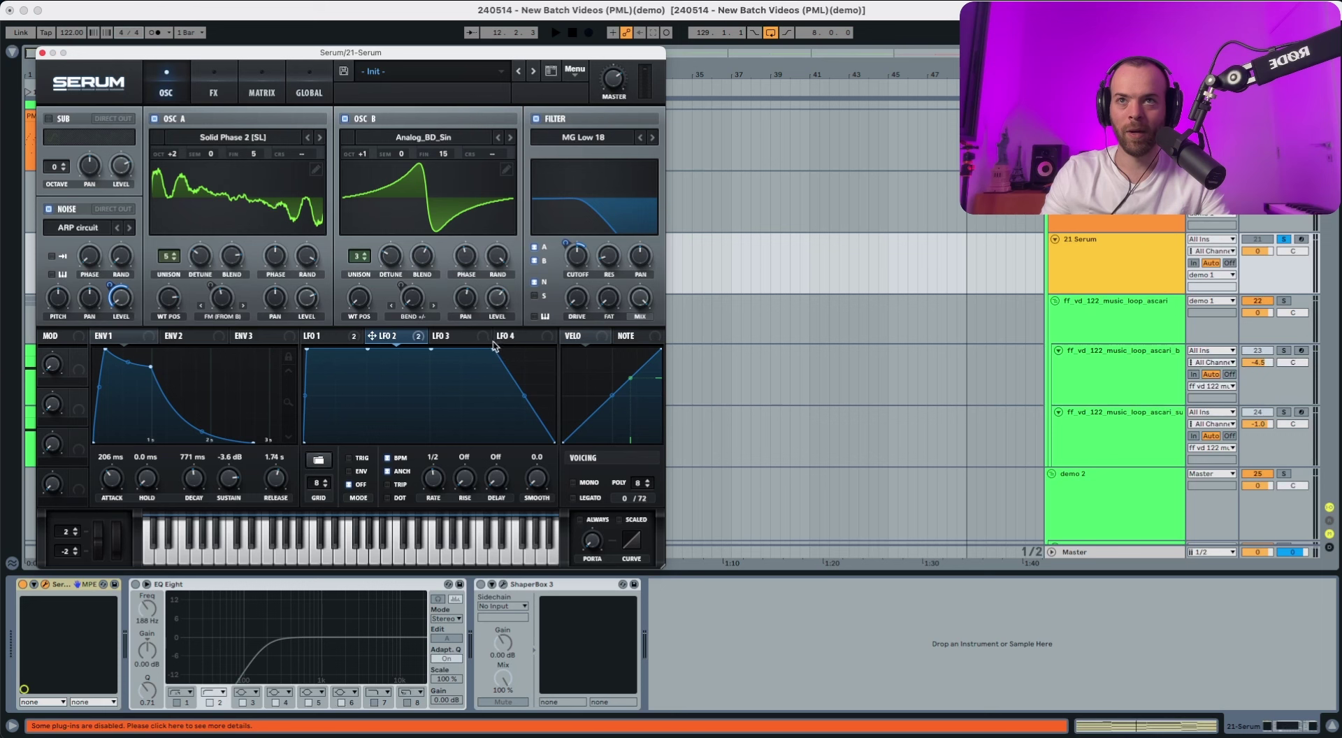
{"action": "double_click", "coordinate": [485, 442]}
{"action": "left_click_drag", "start_coordinate": [485, 443], "coordinate": [367, 448]}
{"action": "double_click", "coordinate": [415, 427]}
{"action": "double_click", "coordinate": [357, 427]}
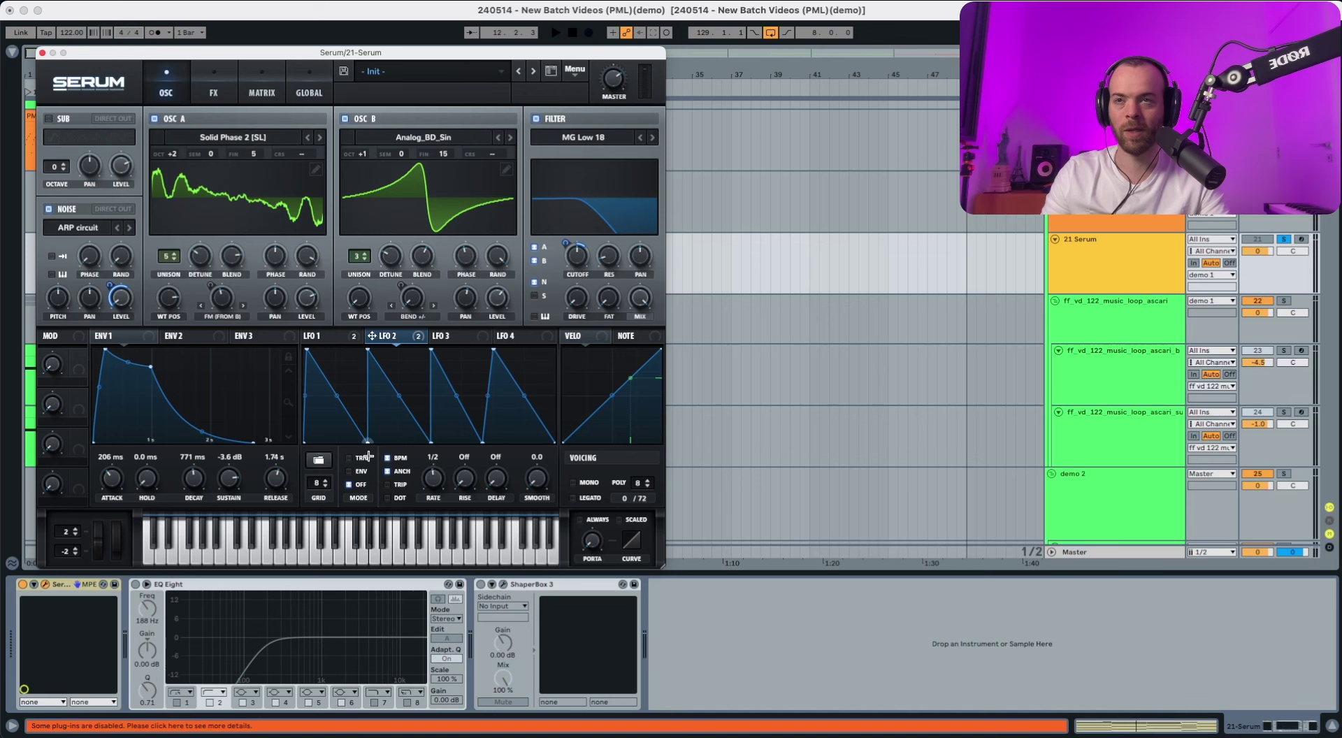
Bend the slopes of LFO 2's ramps into differing curves and audition the result.
{"action": "left_click_drag", "start_coordinate": [333, 398], "coordinate": [394, 403]}
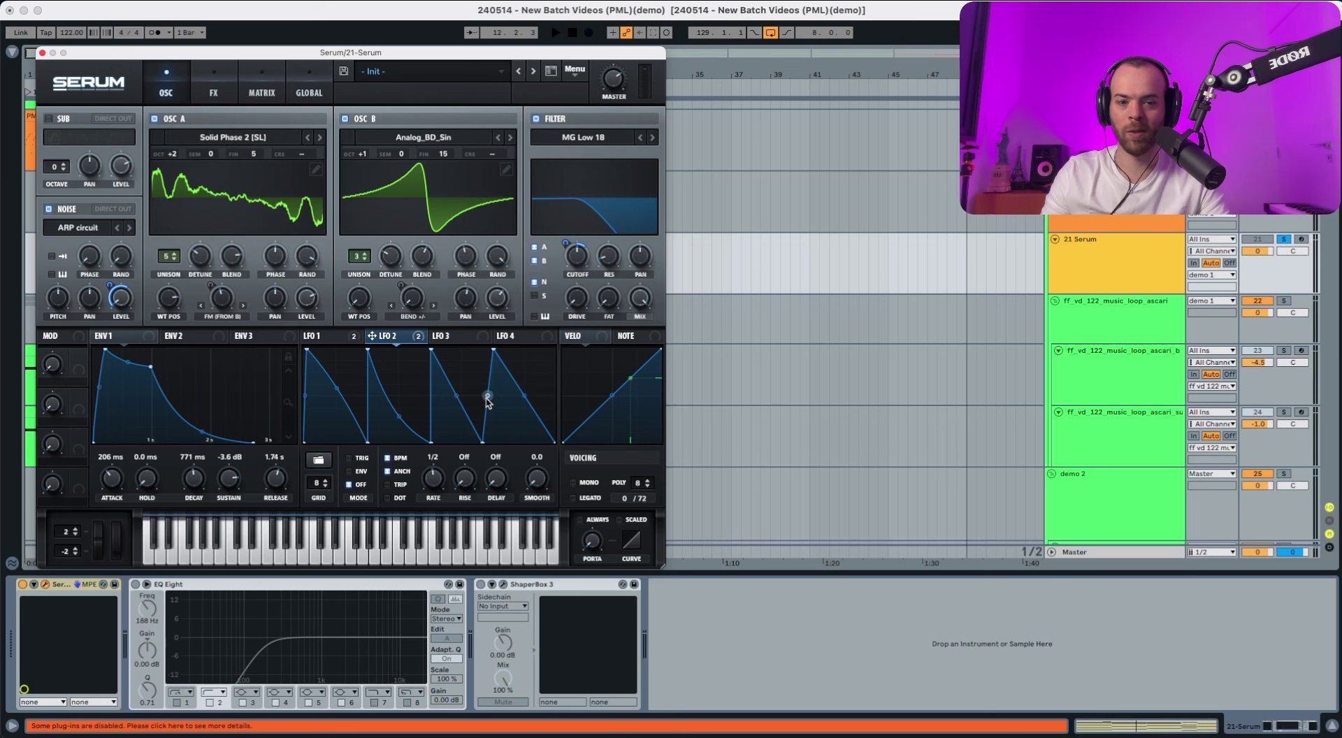
{"action": "left_click_drag", "start_coordinate": [488, 397], "coordinate": [488, 406]}
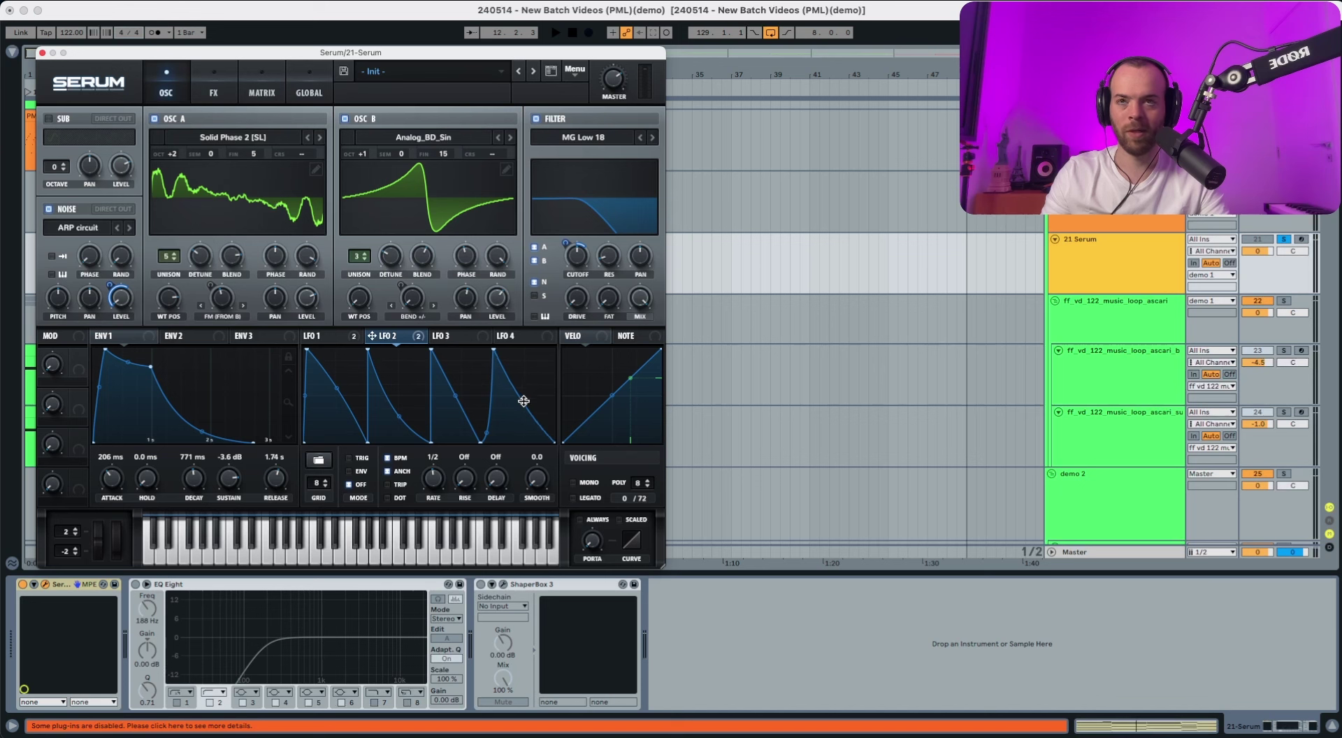
{"action": "key", "text": "space"}
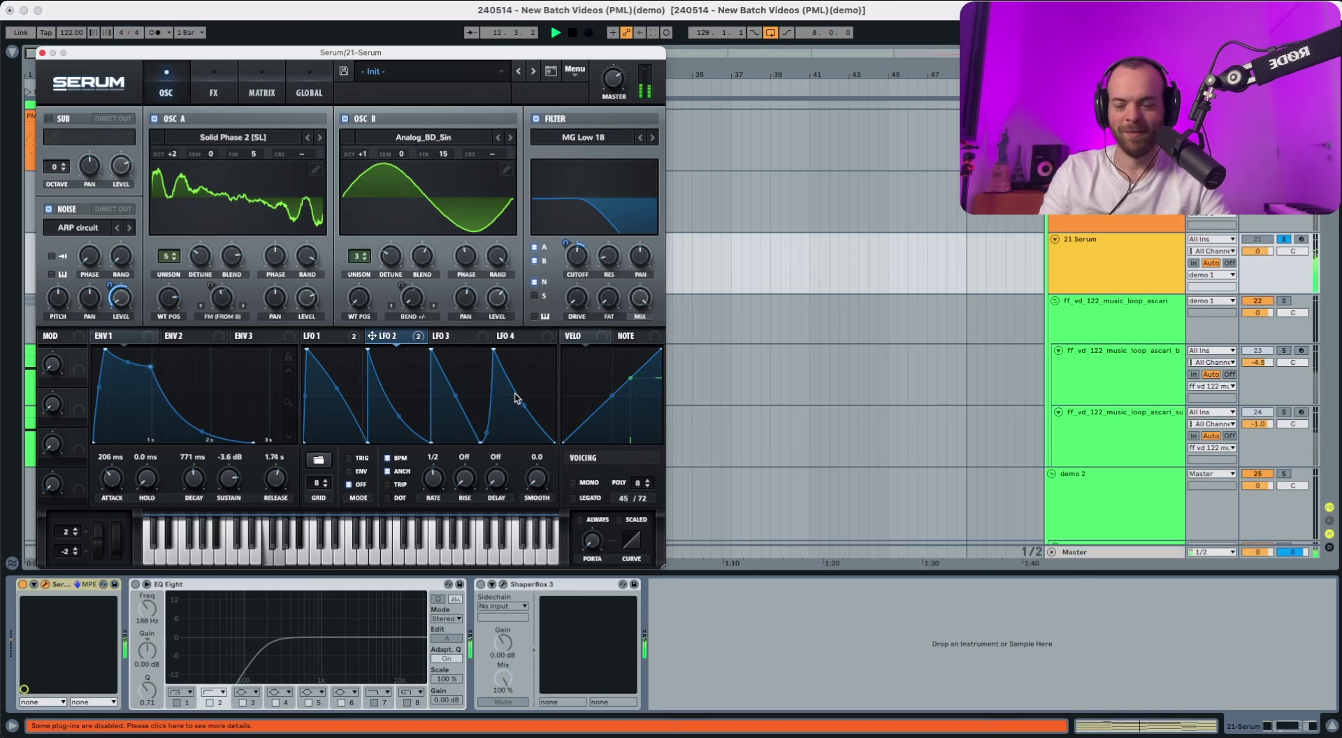
{"action": "key", "text": "space"}
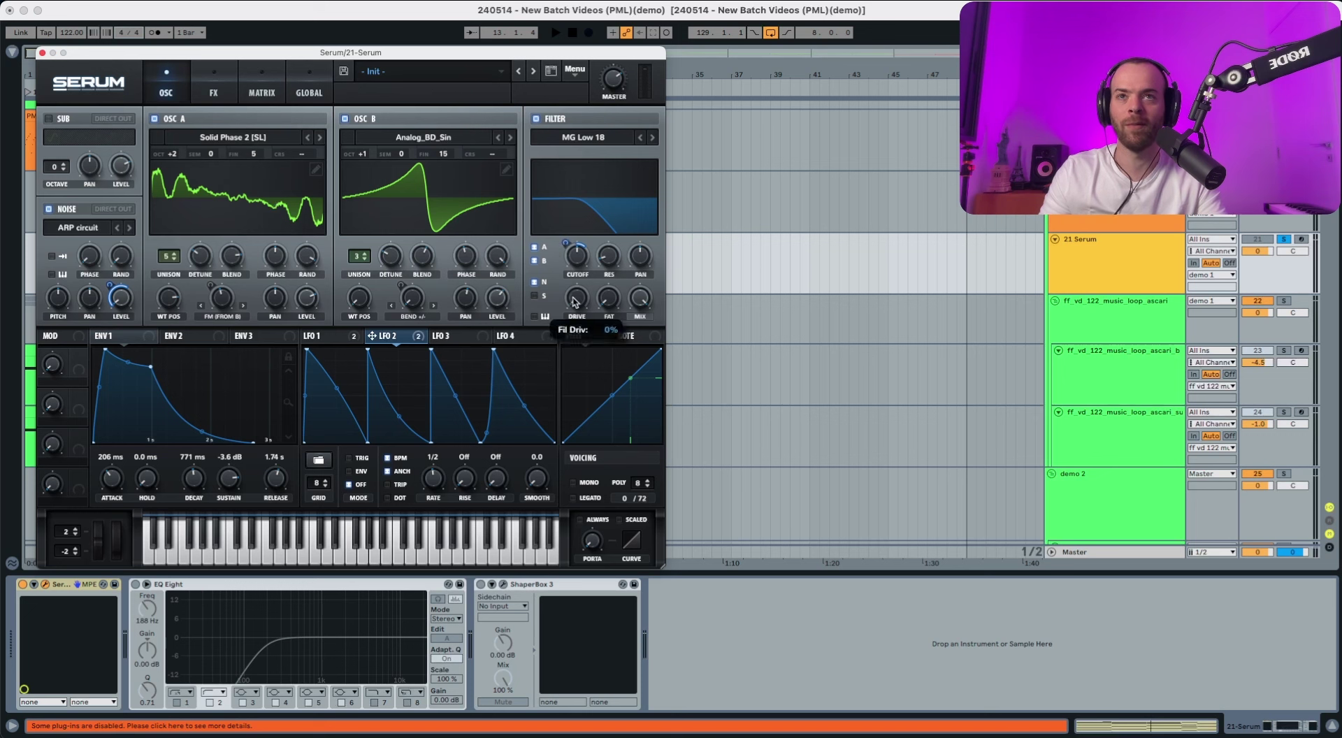
Adjust the filter's drive and fat amounts while playing the part.
{"action": "key", "text": "space"}
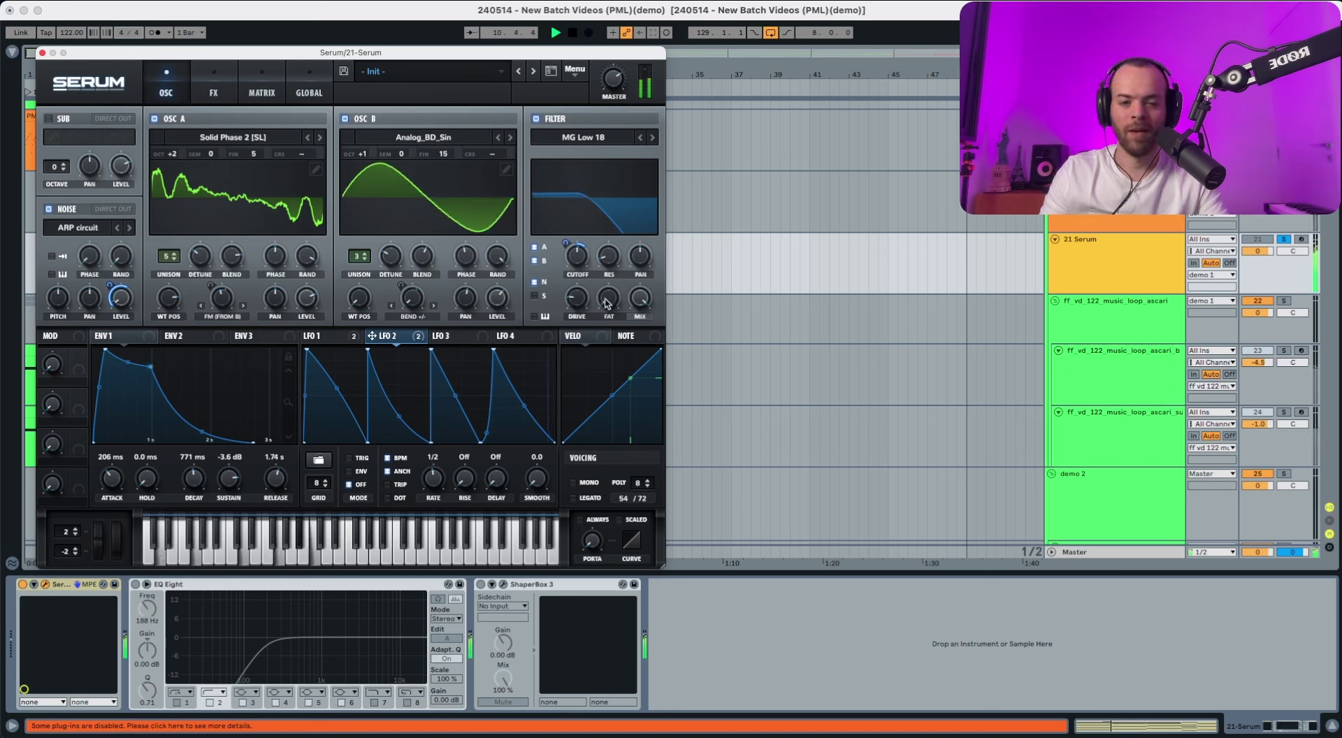
{"action": "key", "text": "space"}
{"action": "key", "text": "space"}
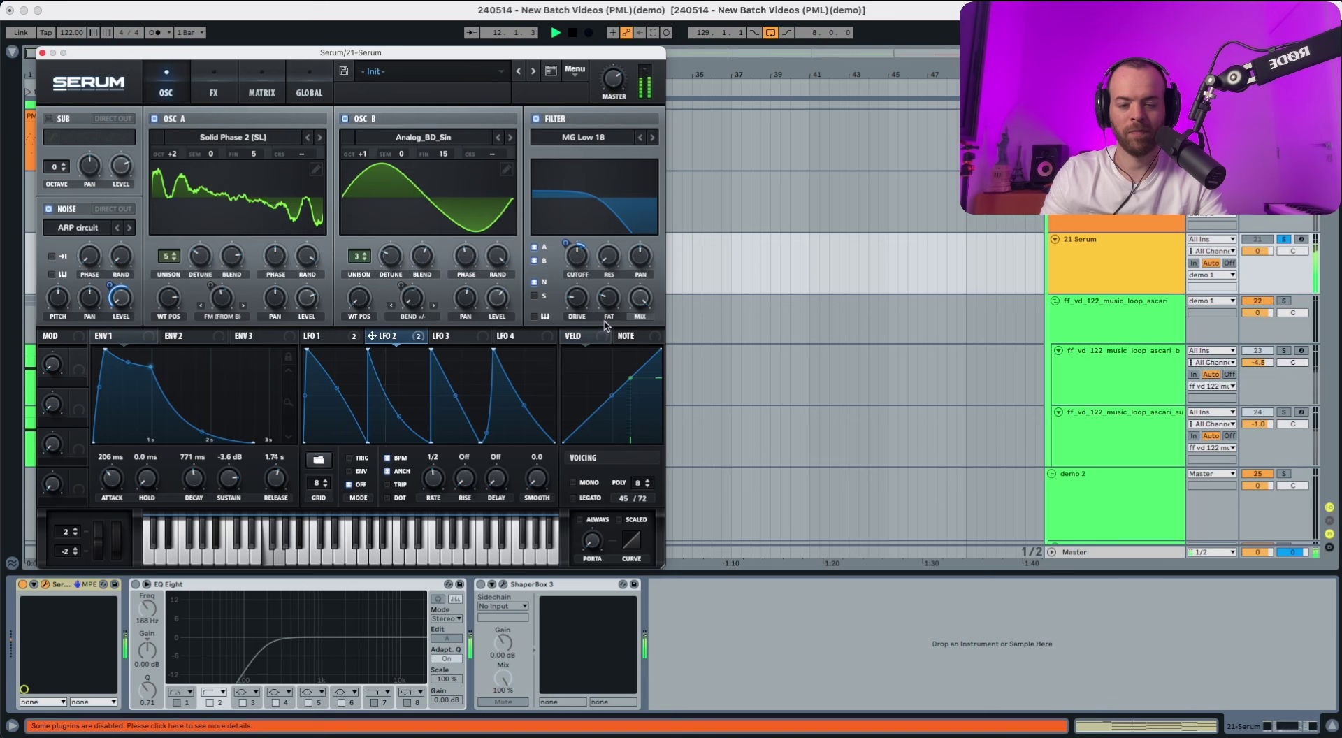
{"action": "key", "text": "space"}
Try the MG Low 12 filter type during playback and return to MG Low 18.
{"action": "left_click", "coordinate": [642, 139]}
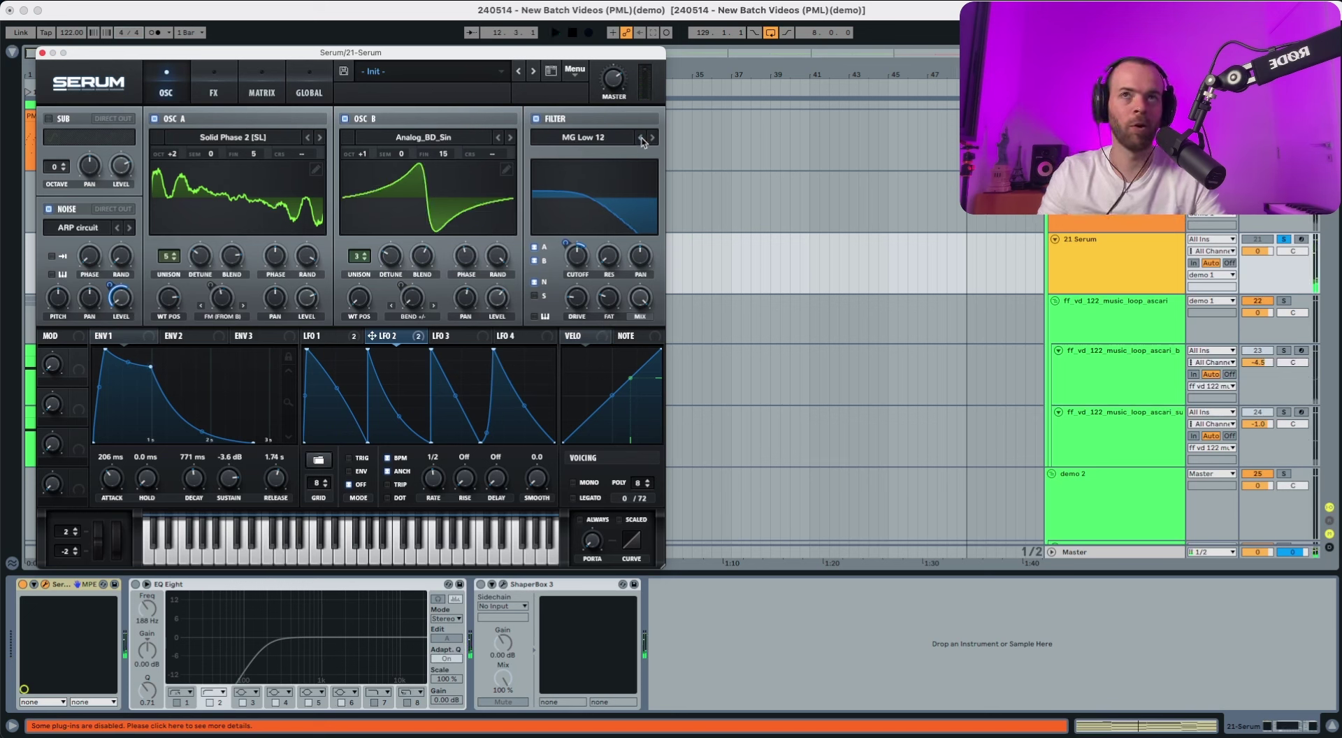
{"action": "key", "text": "space"}
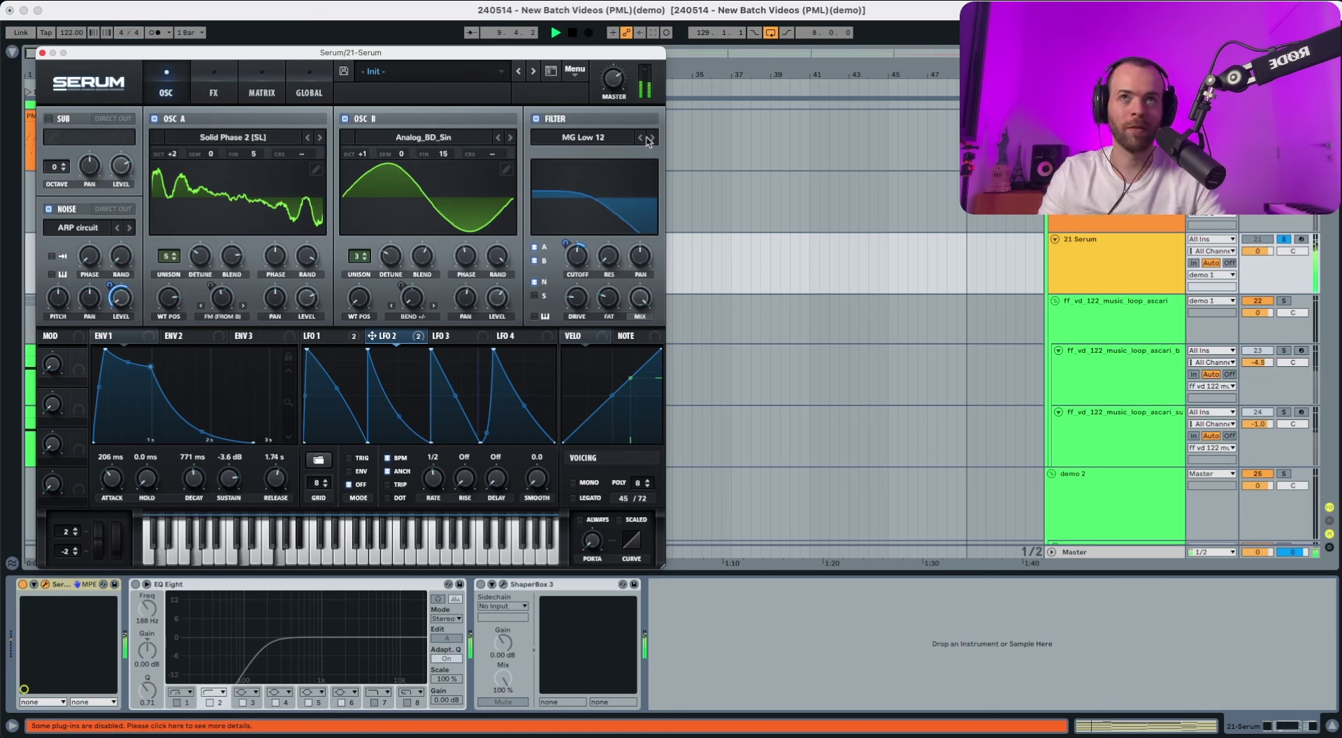
{"action": "left_click", "coordinate": [652, 139]}
{"action": "key", "text": "space"}
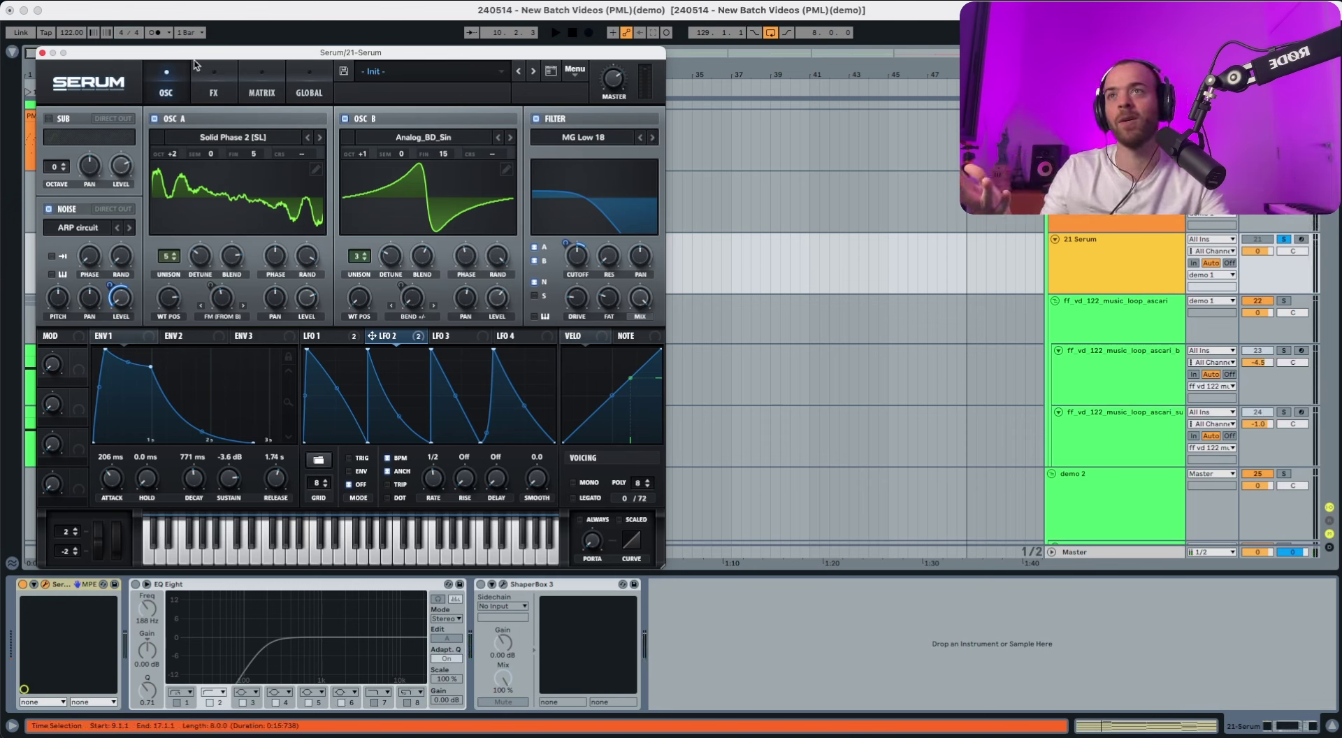
Reorder the effects chain so reverb, EQ and compressor come first, and enable the reverb.
{"action": "left_click", "coordinate": [206, 77]}
{"action": "left_click_drag", "start_coordinate": [88, 267], "coordinate": [88, 136]}
{"action": "left_click_drag", "start_coordinate": [87, 283], "coordinate": [84, 143]}
{"action": "left_click_drag", "start_coordinate": [97, 283], "coordinate": [95, 152]}
{"action": "left_click", "coordinate": [58, 123]}
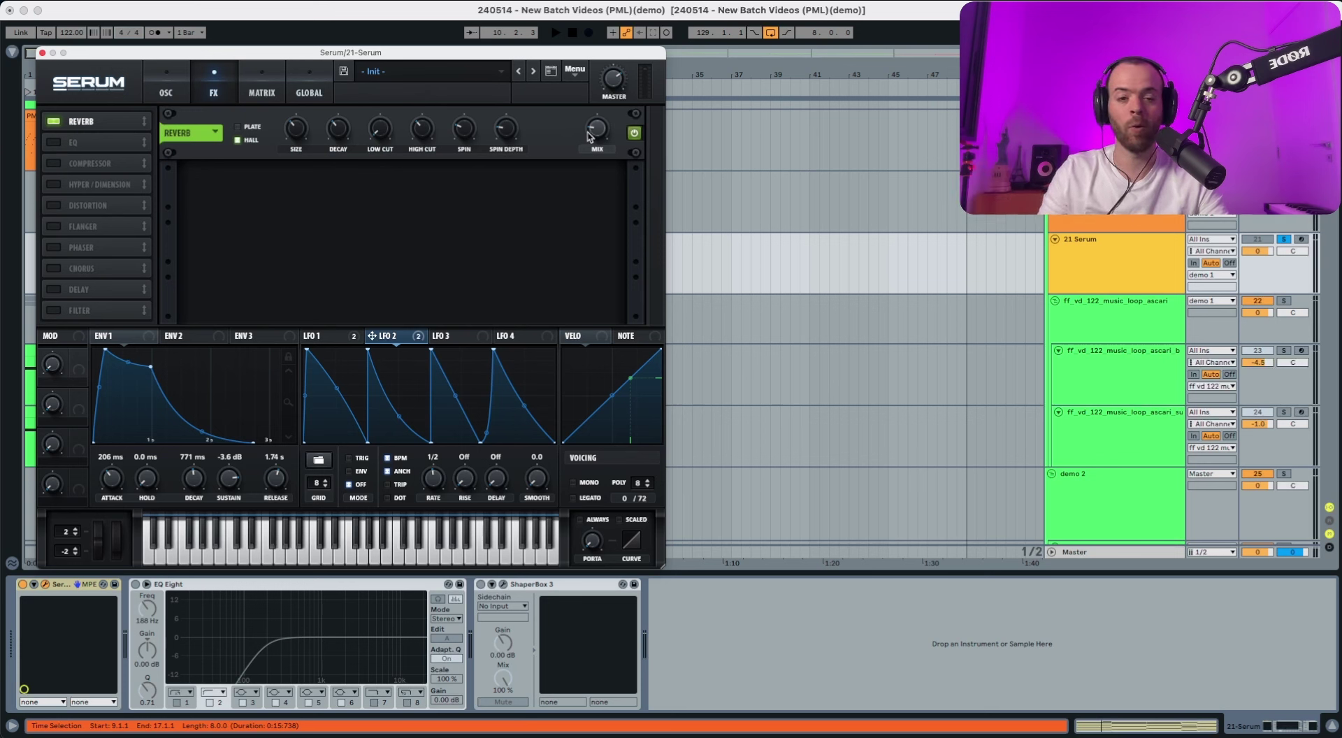
Raise the hall reverb's mix during playback and reduce its size.
{"action": "key", "text": "space"}
{"action": "mouse_move", "coordinate": [595, 131]}
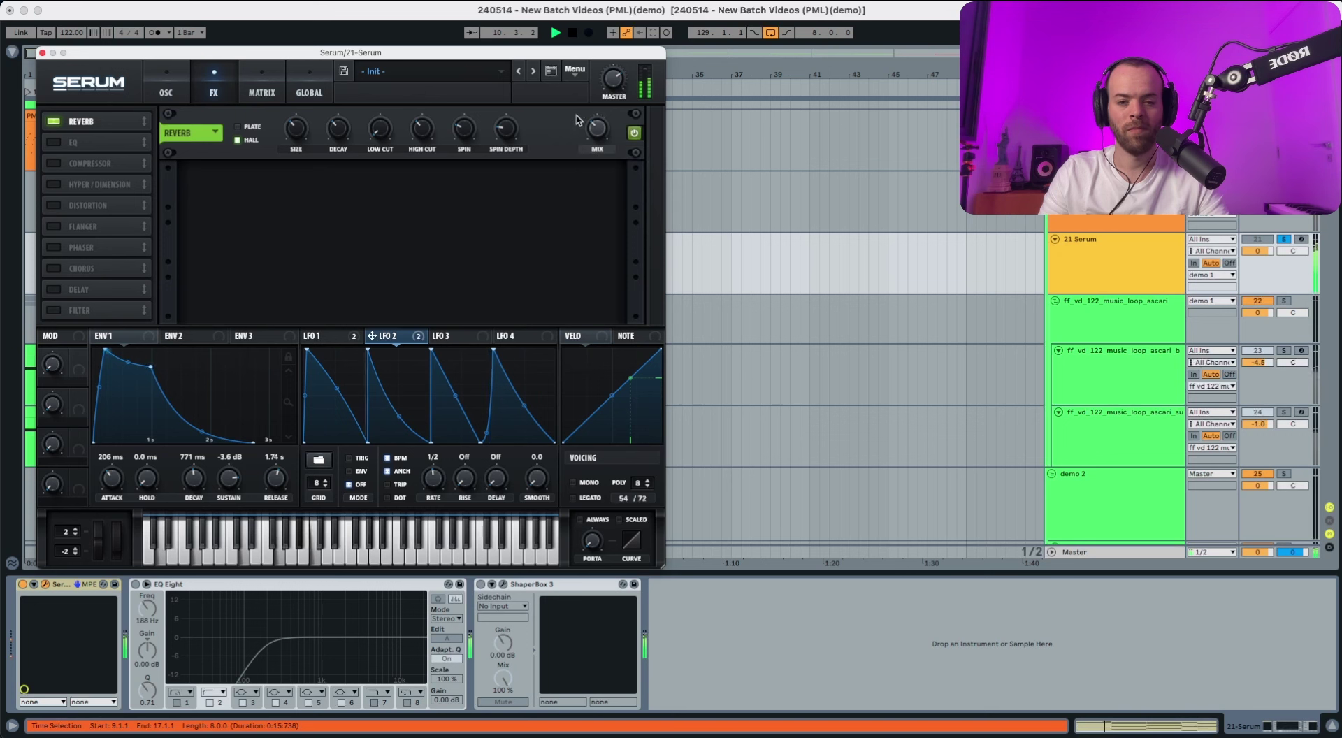
{"action": "key", "text": "space"}
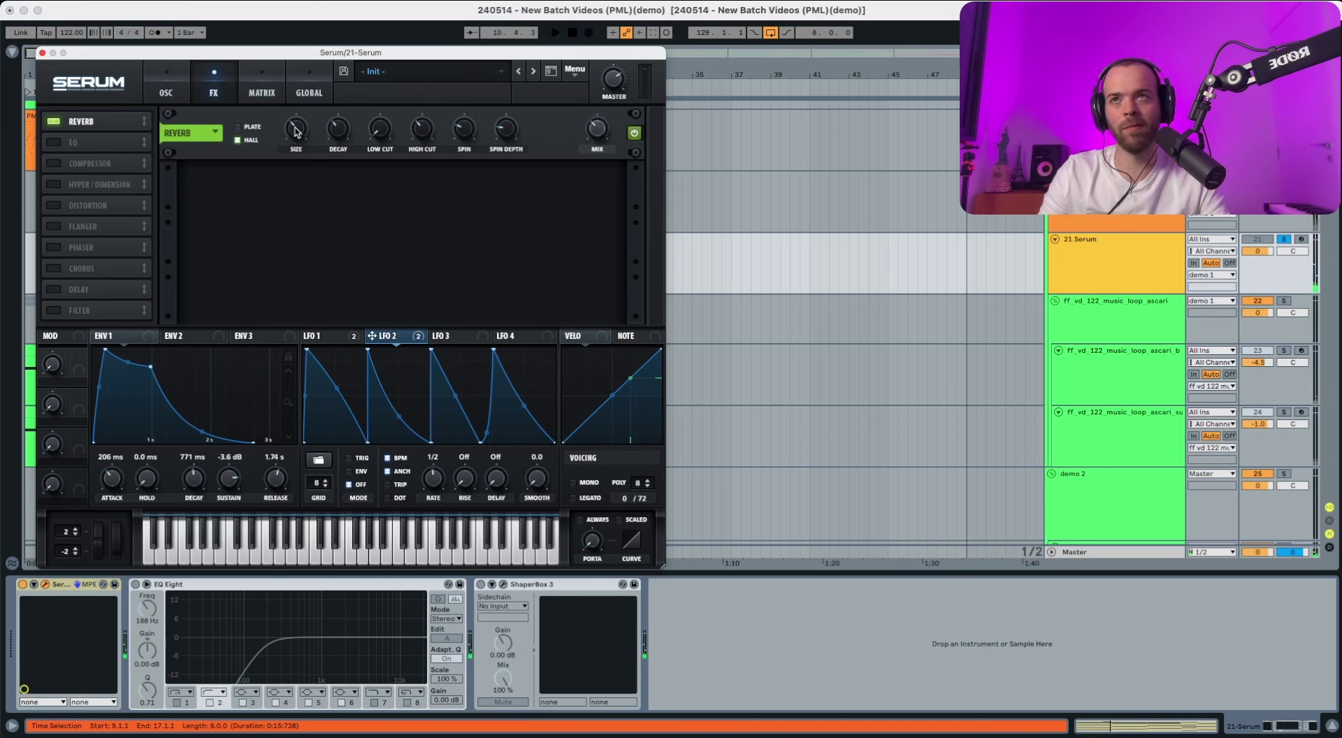
{"action": "mouse_move", "coordinate": [295, 132]}
{"action": "left_click_drag", "start_coordinate": [293, 139], "coordinate": [292, 143]}
Set the reverb's decay to 3.6 s and its low cut to 21%, auditioning both changes.
{"action": "key", "text": "space"}
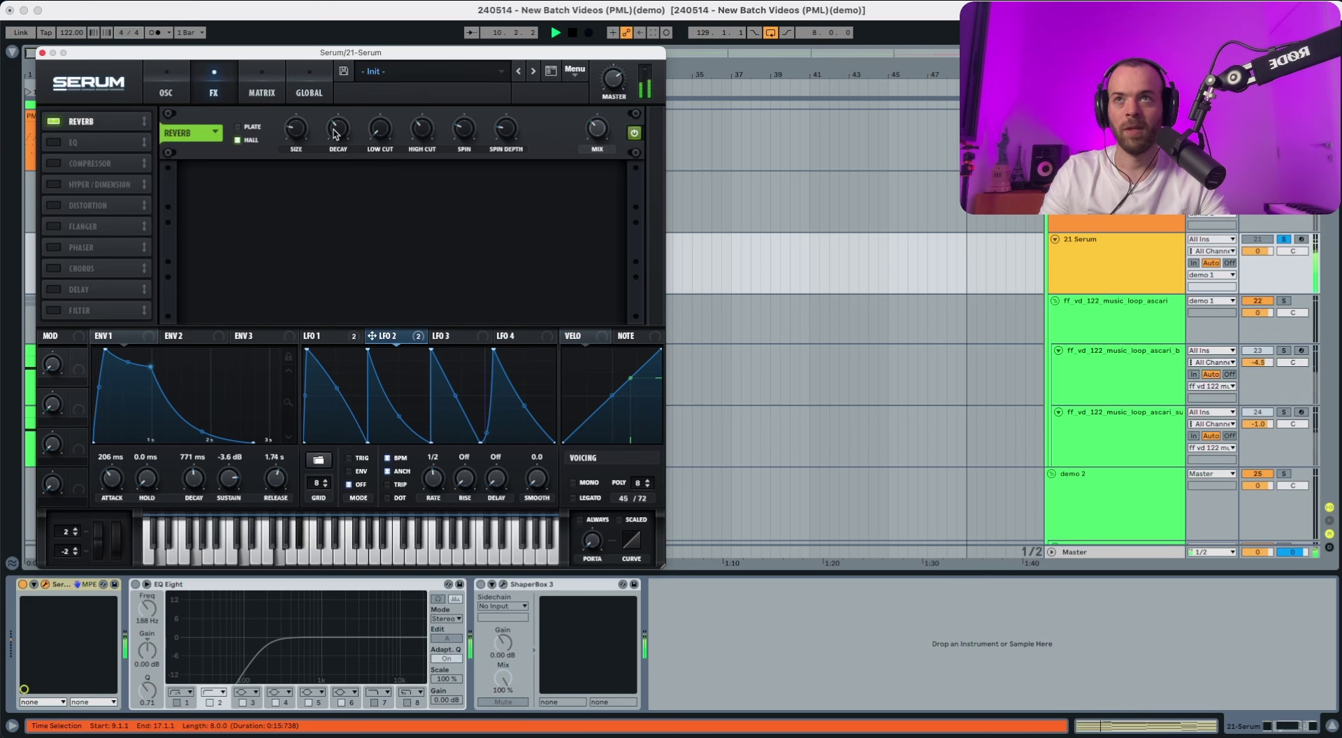
{"action": "mouse_move", "coordinate": [334, 141]}
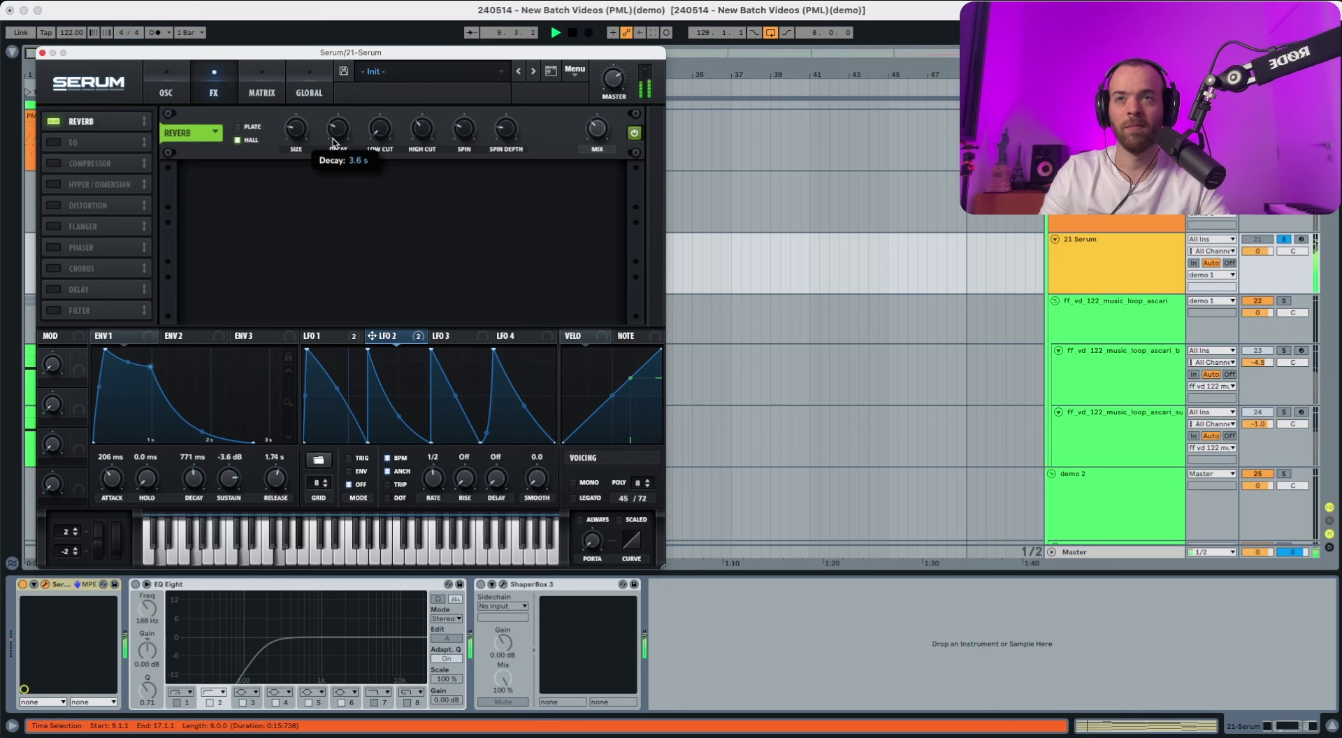
{"action": "key", "text": "space"}
{"action": "mouse_move", "coordinate": [389, 138]}
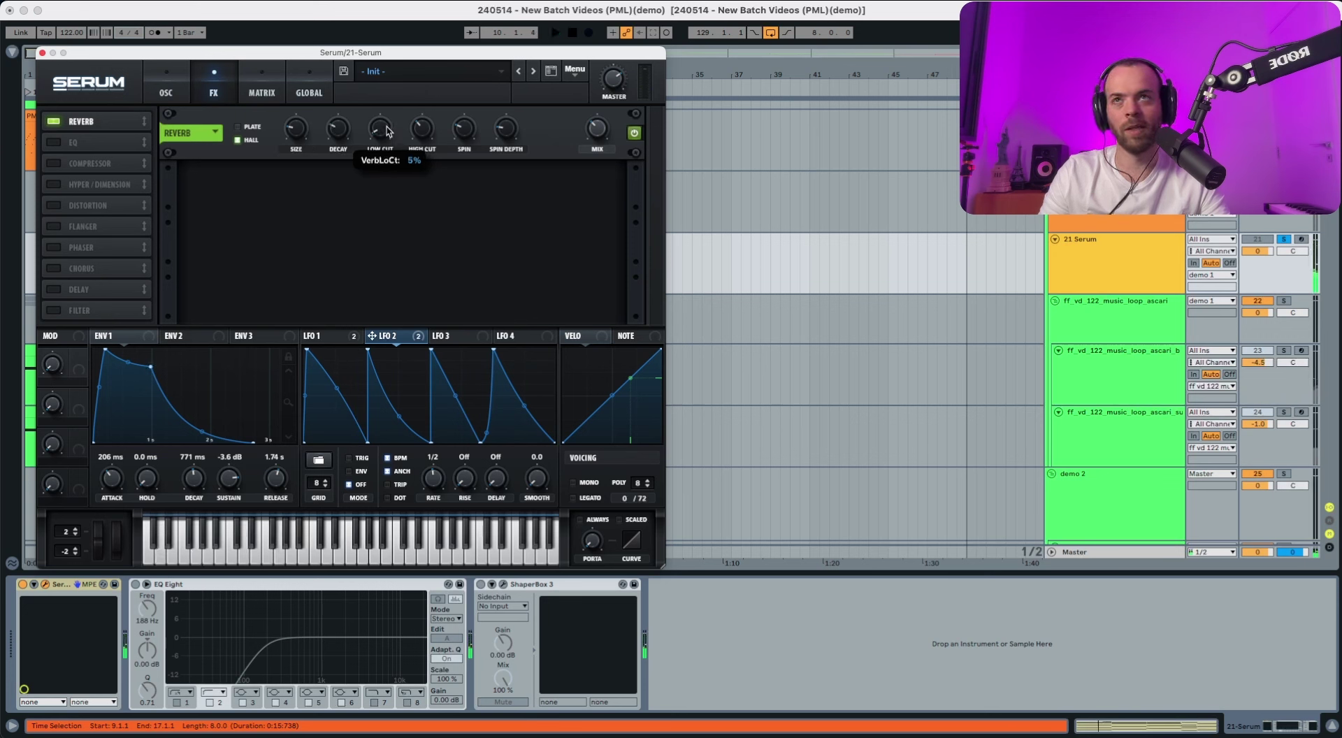
{"action": "left_click_drag", "start_coordinate": [388, 125], "coordinate": [390, 117]}
{"action": "key", "text": "space"}
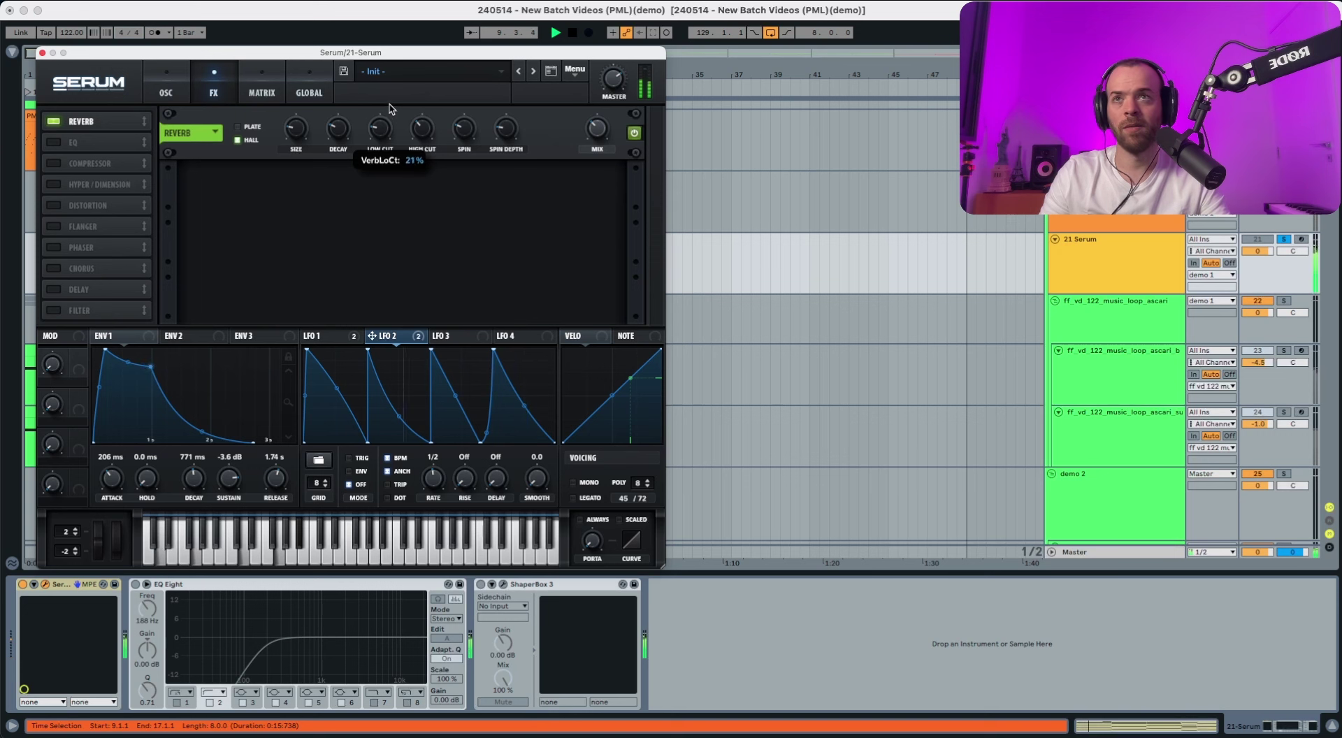
{"action": "key", "text": "space"}
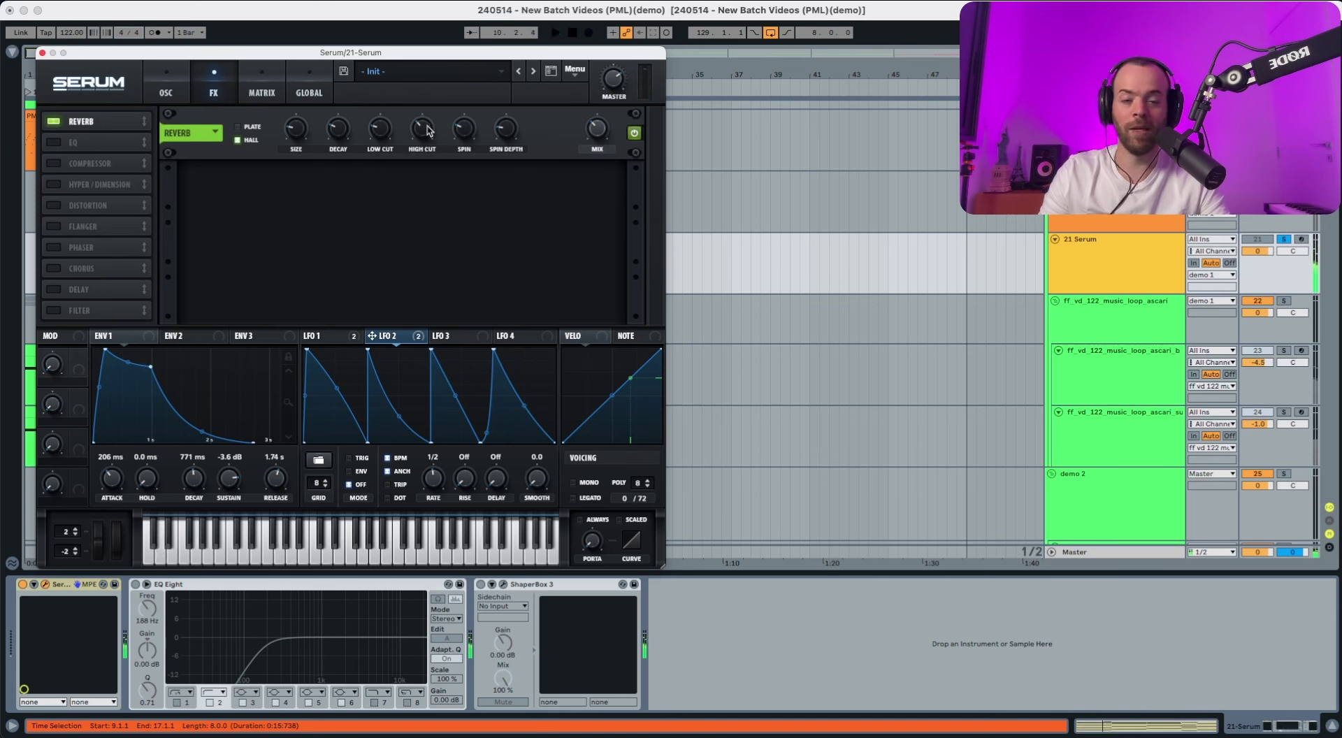
Set the reverb's high cut to 26% and its spin rate to 13% while auditioning the part.
{"action": "mouse_move", "coordinate": [428, 132]}
{"action": "key", "text": "space"}
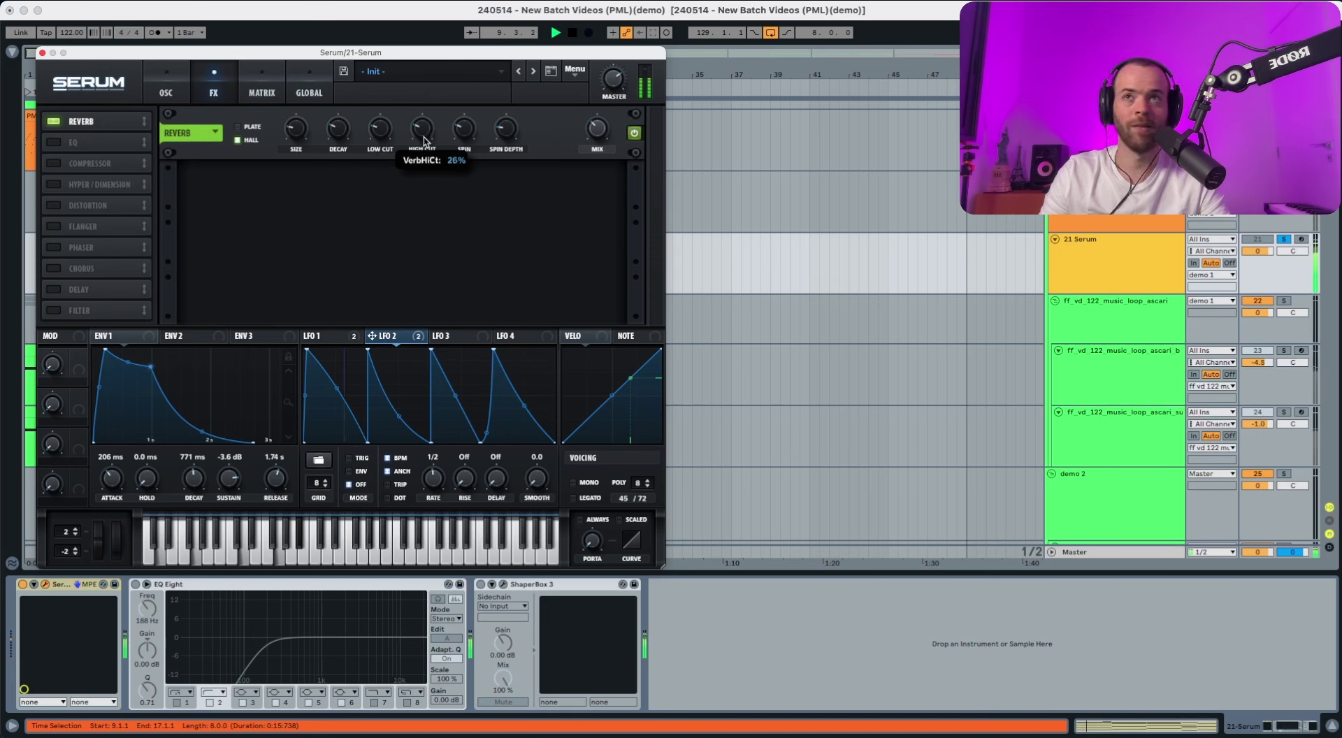
{"action": "key", "text": "space"}
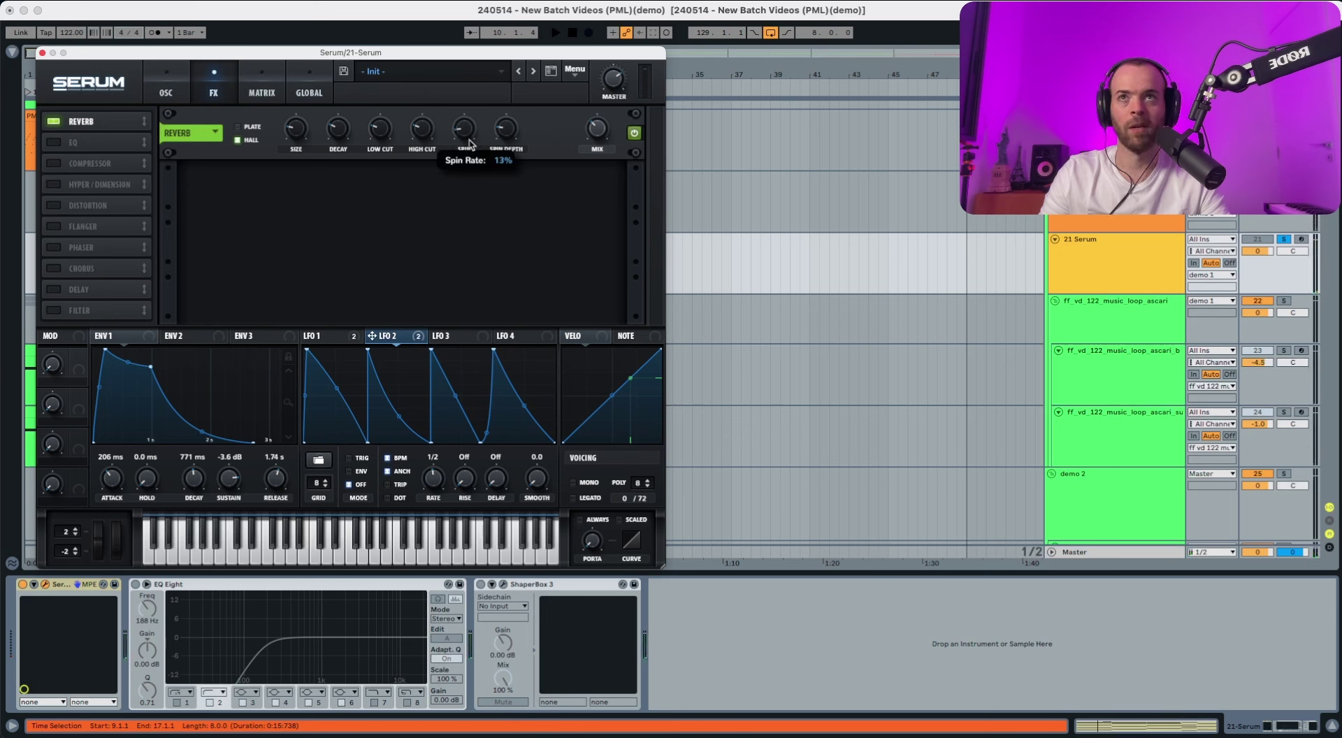
{"action": "key", "text": "space"}
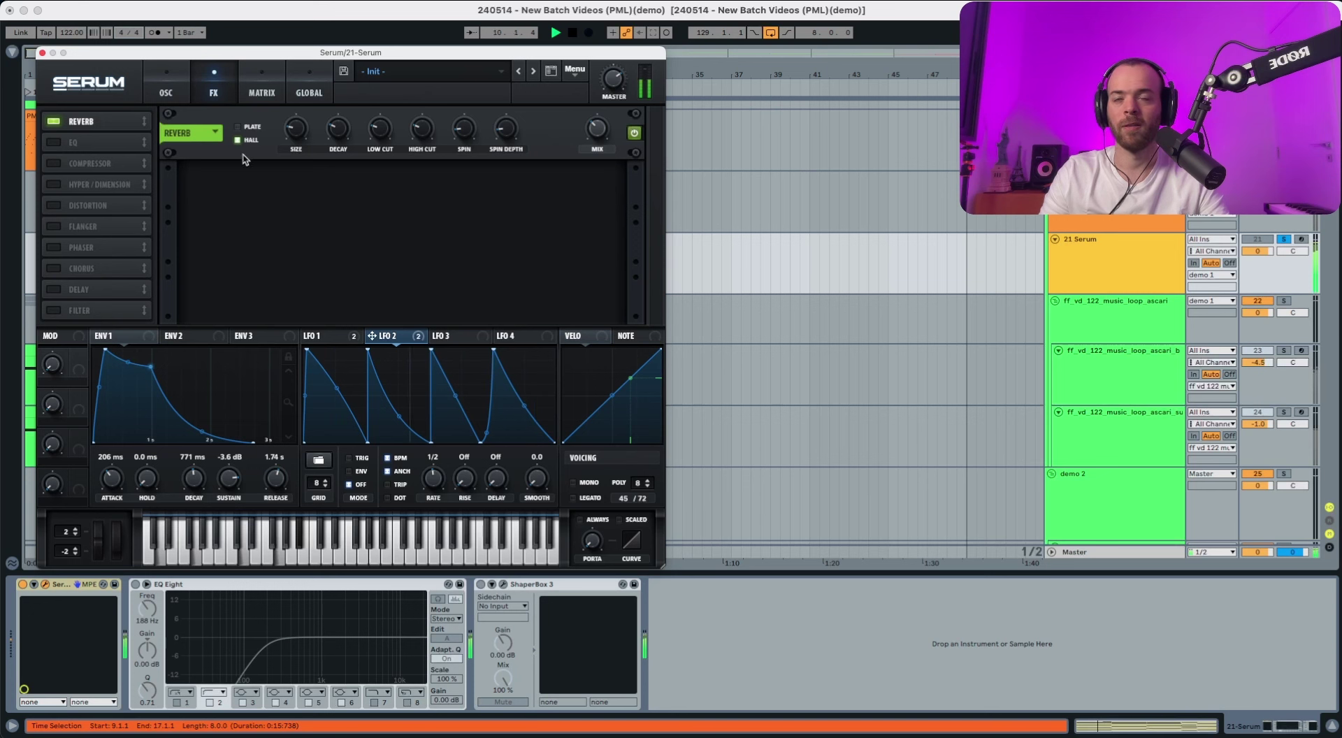
Enable the EQ, switch its low band to a low cut at 172 Hz with 46% Q, and audition the part.
{"action": "key", "text": "space"}
{"action": "left_click", "coordinate": [55, 143]}
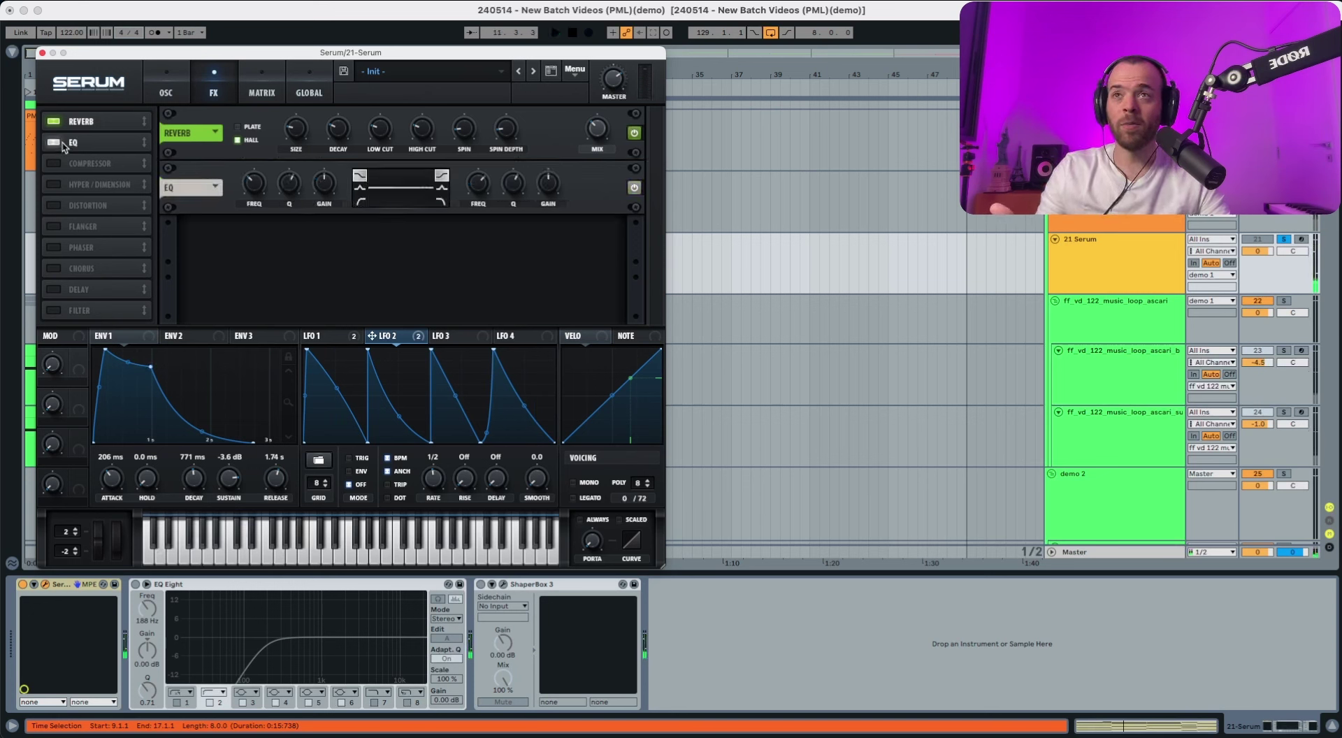
{"action": "left_click", "coordinate": [362, 203]}
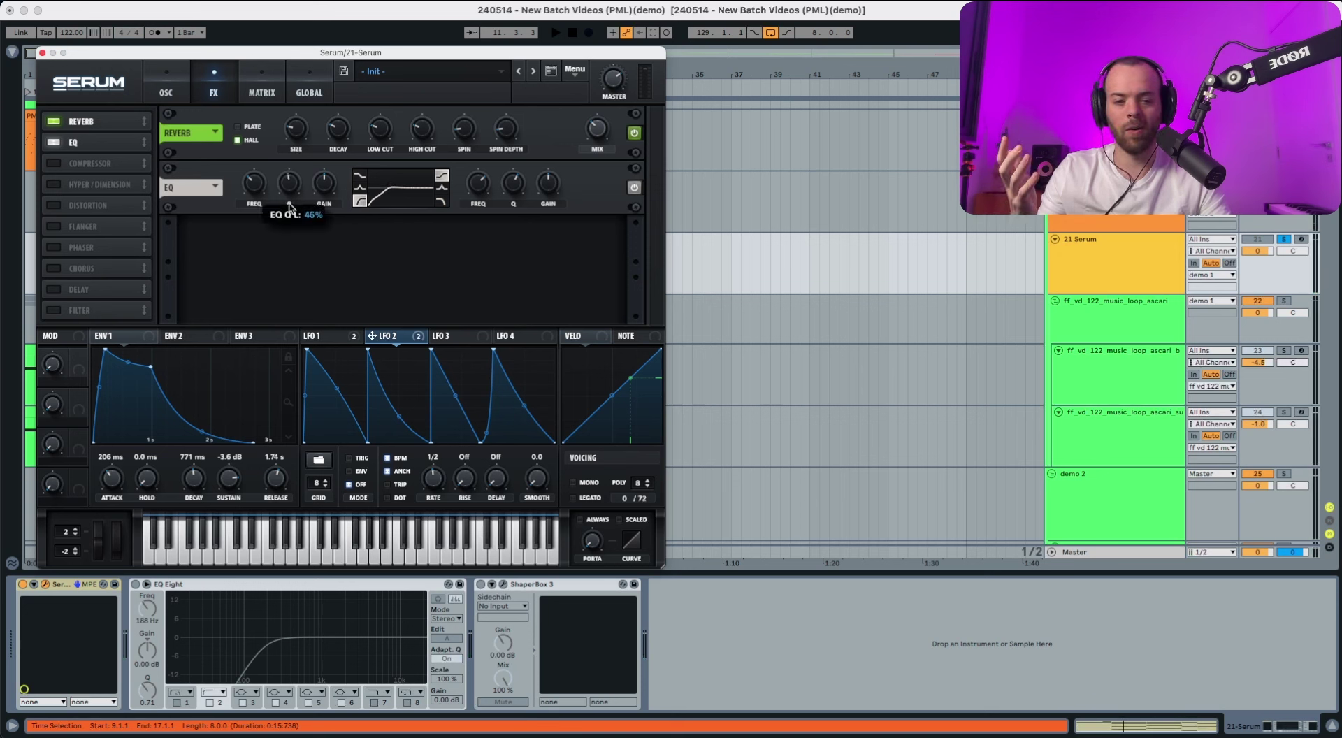
{"action": "key", "text": "space"}
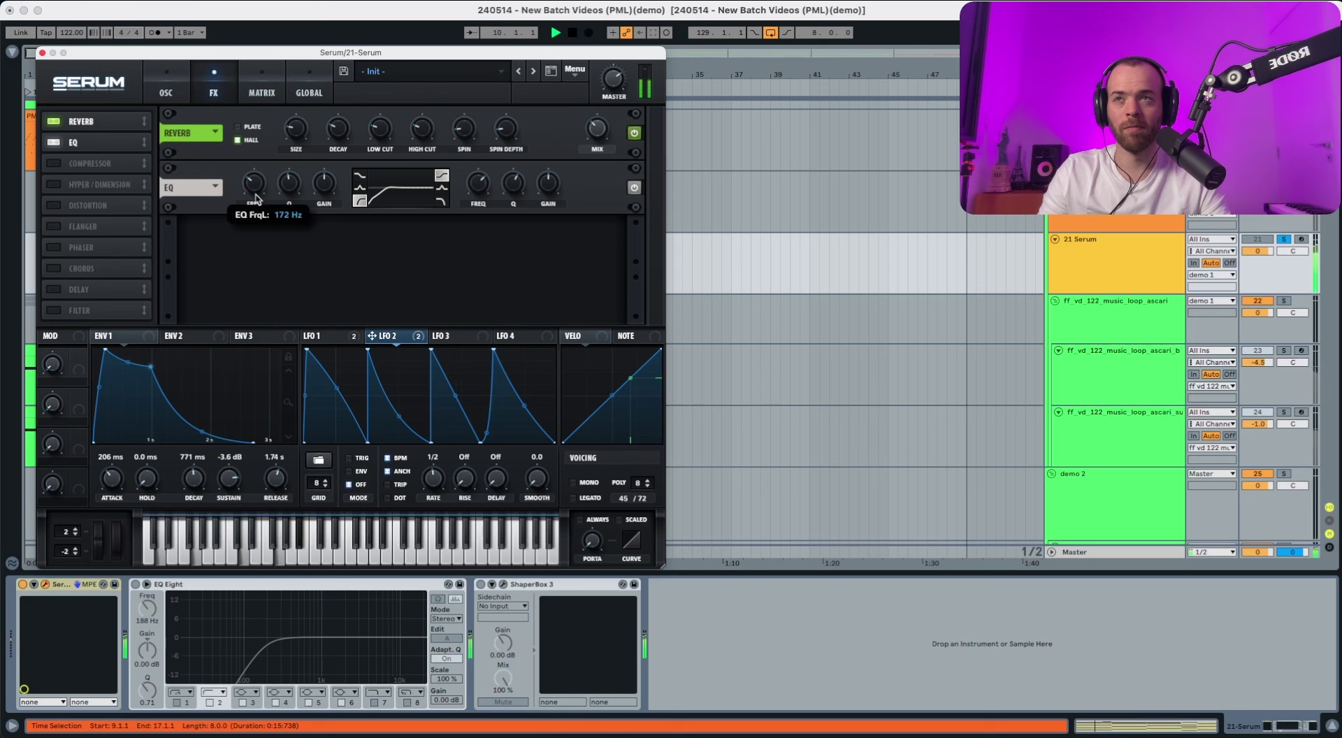
{"action": "key", "text": "space"}
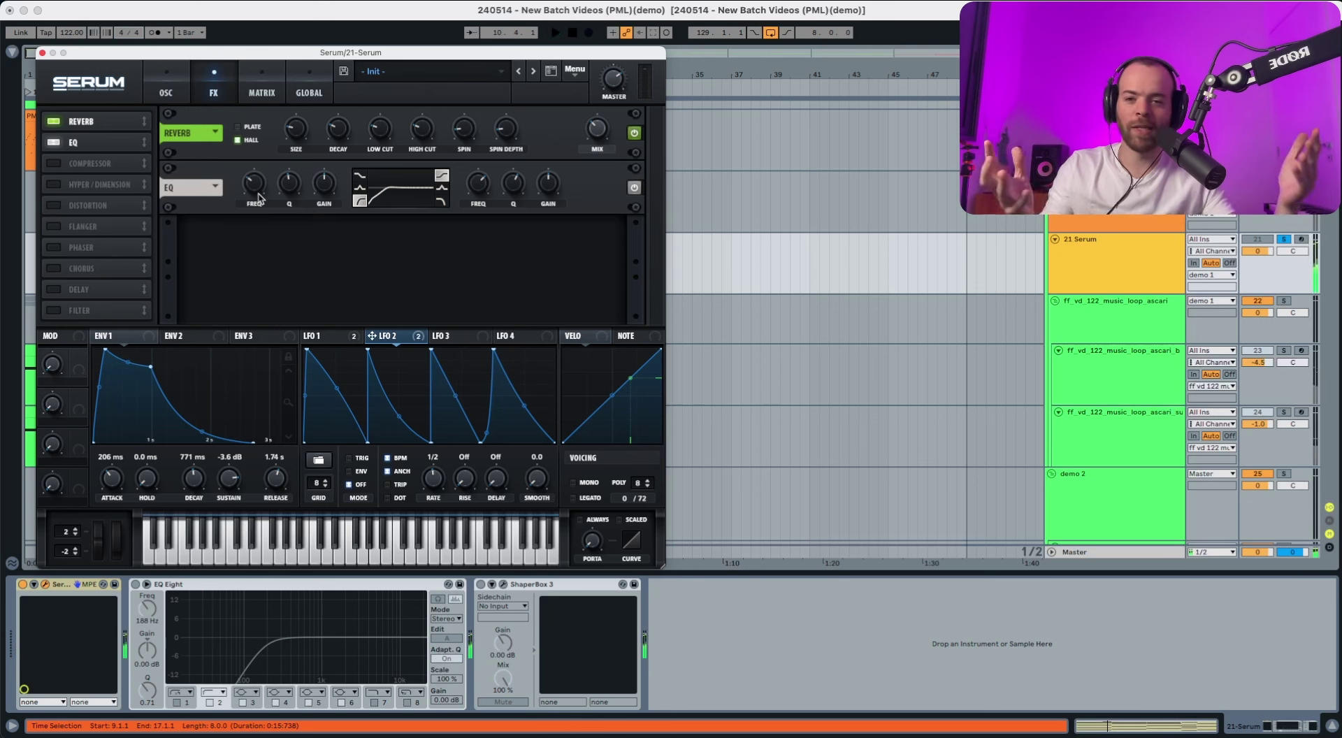
Set the EQ's high band to a peak at 3547 Hz with reduced Q and slightly raised gain during playback.
{"action": "left_click", "coordinate": [441, 189]}
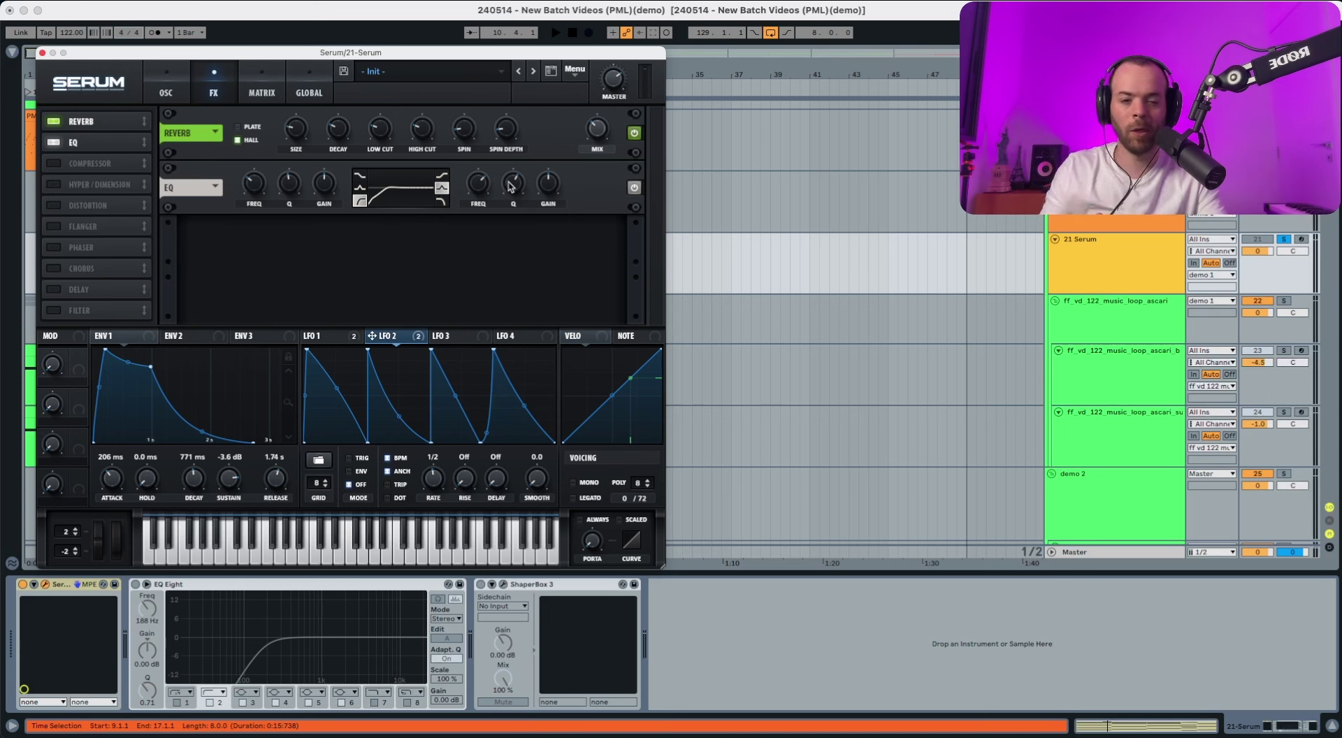
{"action": "left_click_drag", "start_coordinate": [511, 185], "coordinate": [531, 223]}
{"action": "key", "text": "space"}
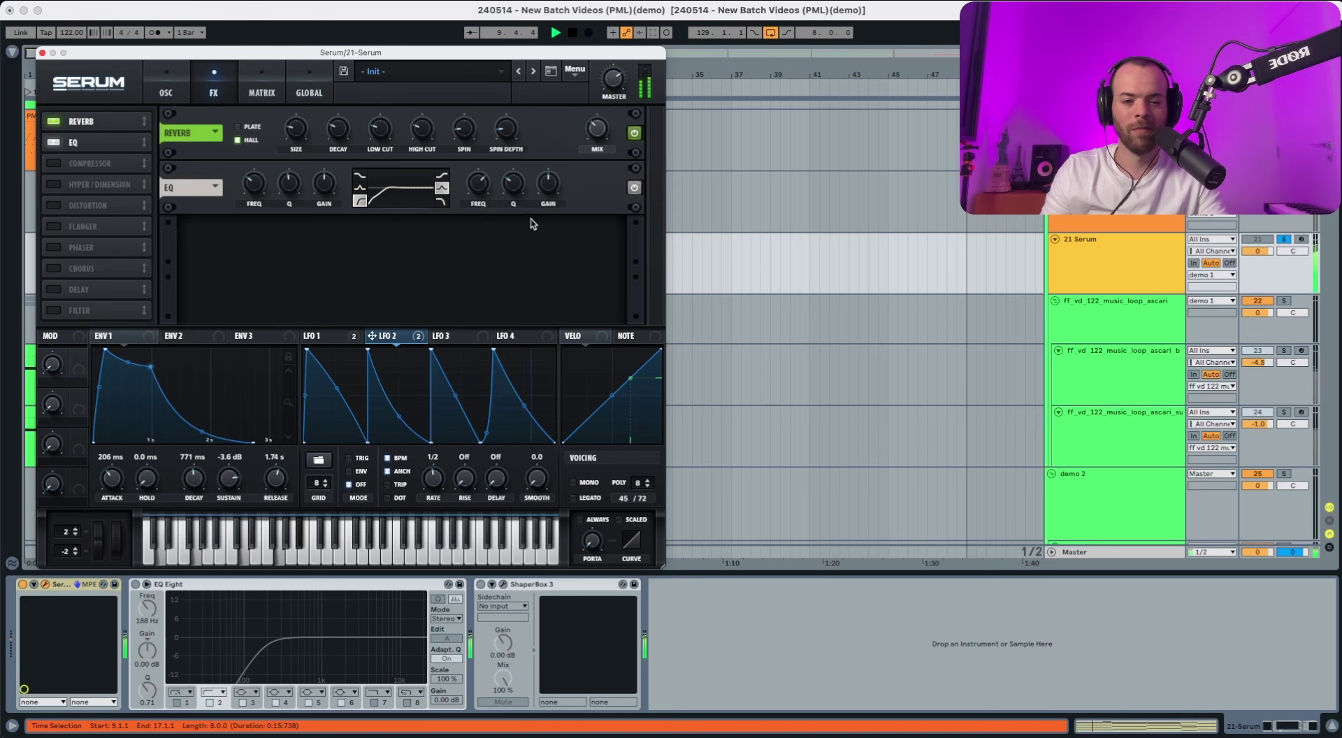
{"action": "mouse_move", "coordinate": [477, 190]}
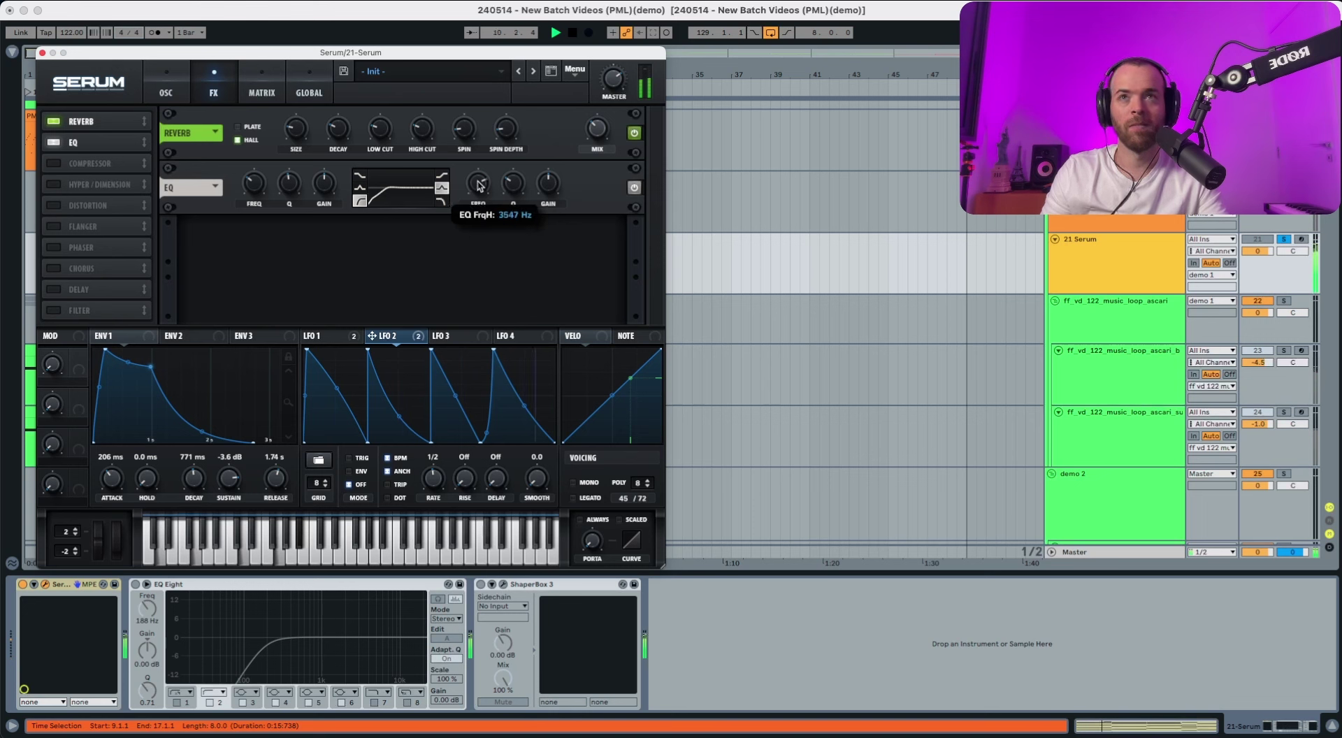
{"action": "mouse_move", "coordinate": [546, 188]}
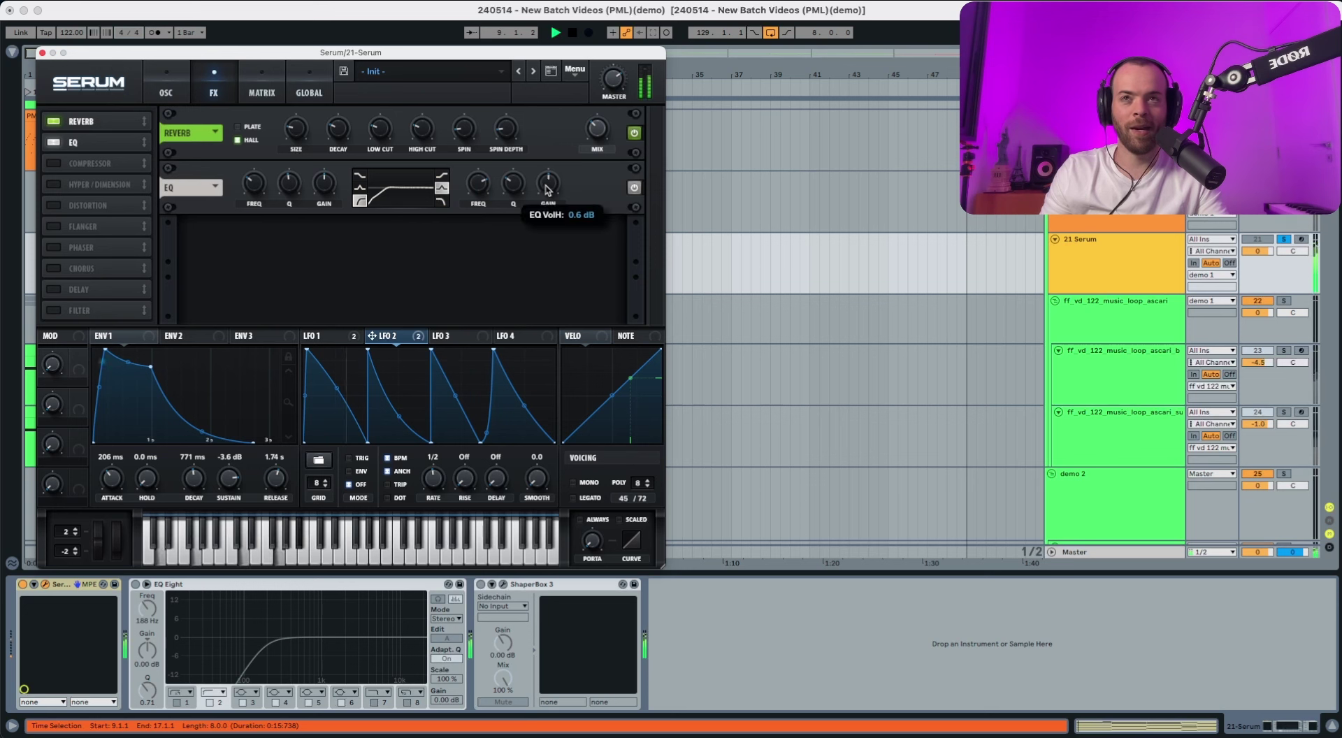
{"action": "left_click_drag", "start_coordinate": [547, 189], "coordinate": [550, 182]}
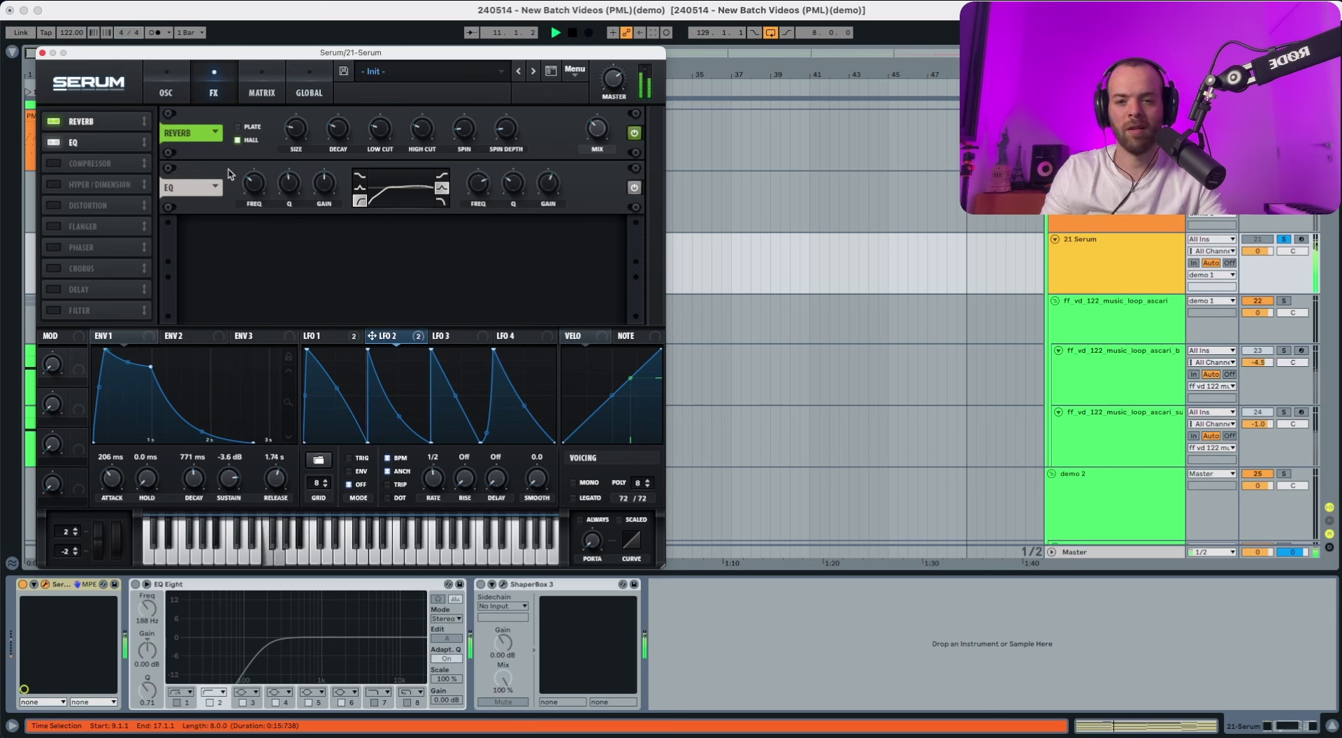
{"action": "key", "text": "space"}
Enable the compressor and lengthen its attack, auditioning the change.
{"action": "left_click", "coordinate": [54, 164]}
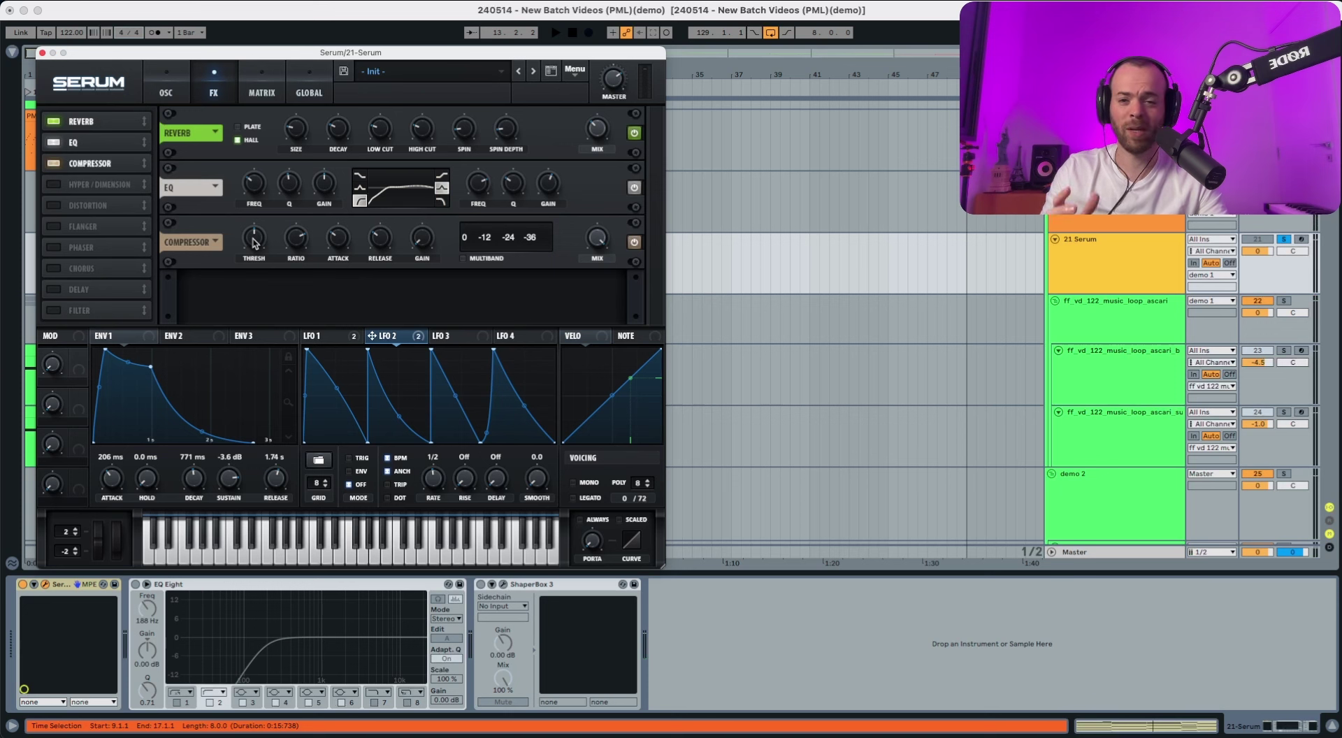
{"action": "mouse_move", "coordinate": [254, 242]}
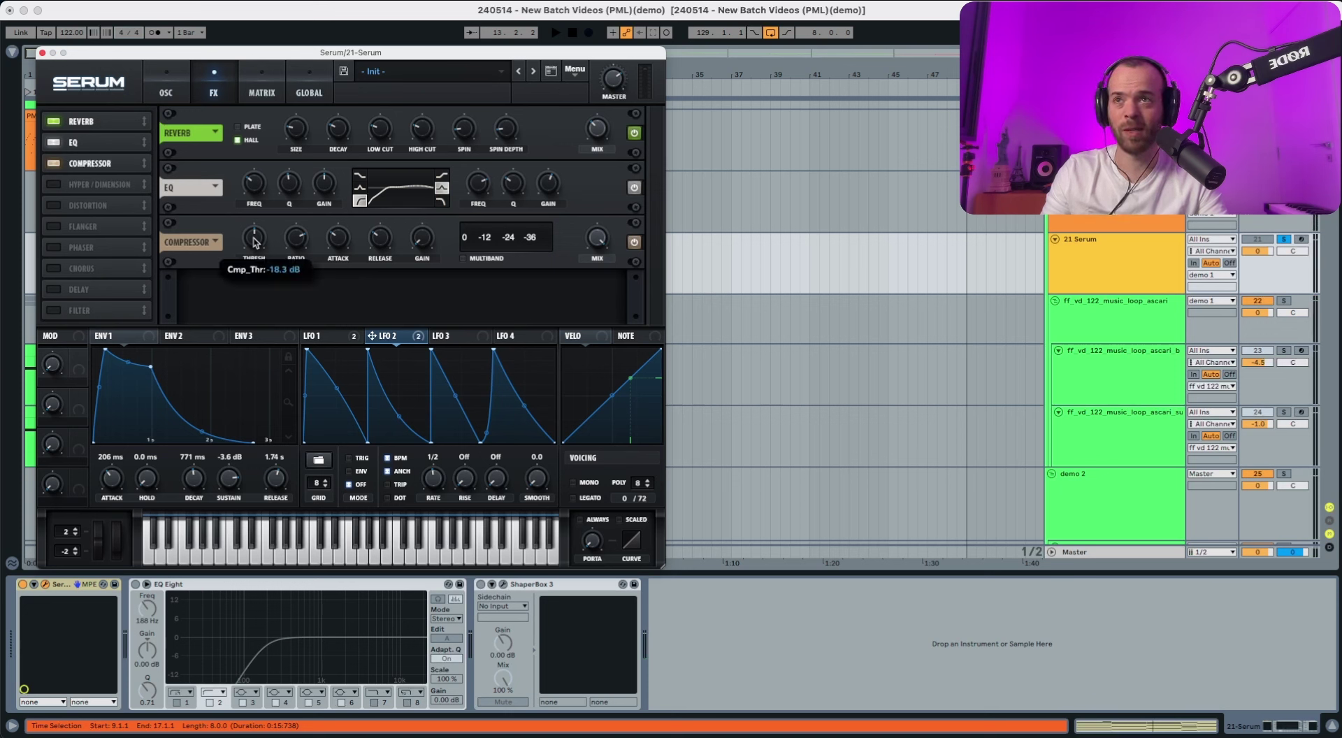
{"action": "key", "text": "space"}
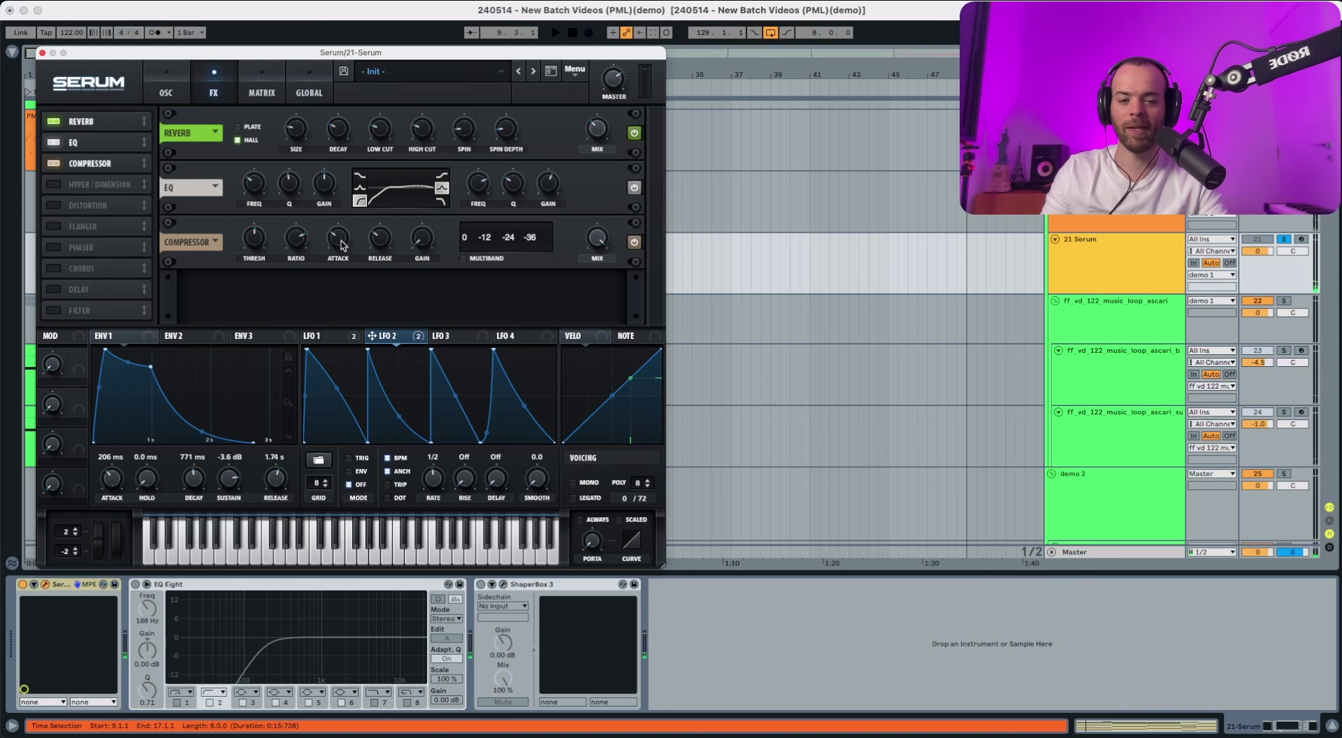
{"action": "mouse_move", "coordinate": [342, 244]}
{"action": "key", "text": "space"}
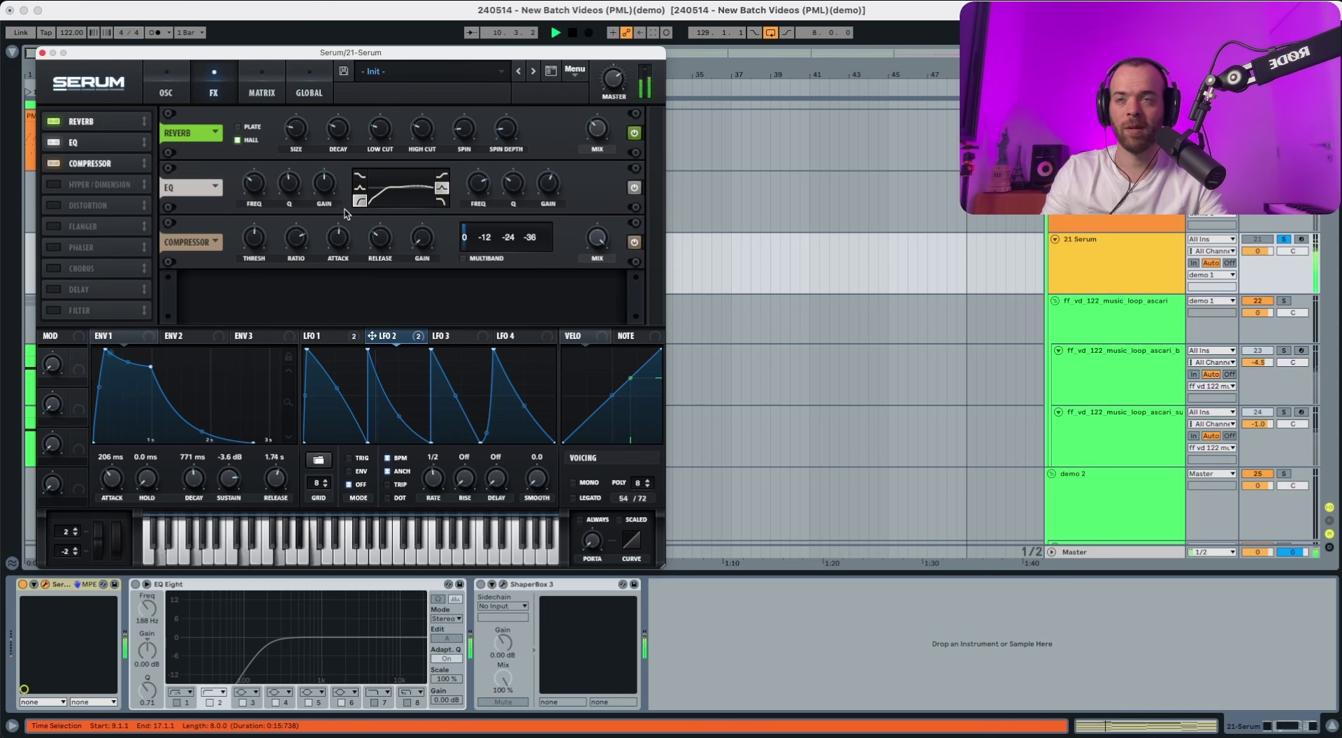
{"action": "key", "text": "space"}
Raise the compressor's makeup gain and reduce its mix to about half while auditioning the part.
{"action": "key", "text": "space"}
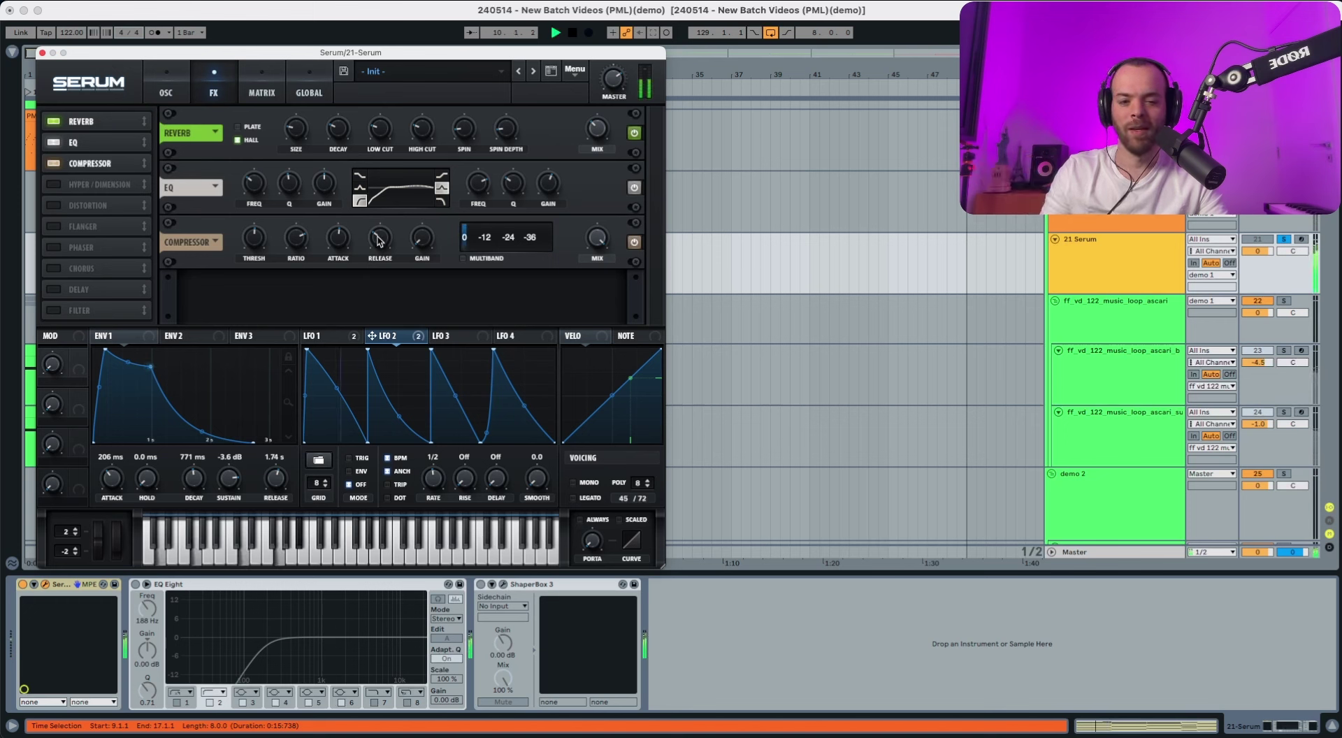
{"action": "key", "text": "space"}
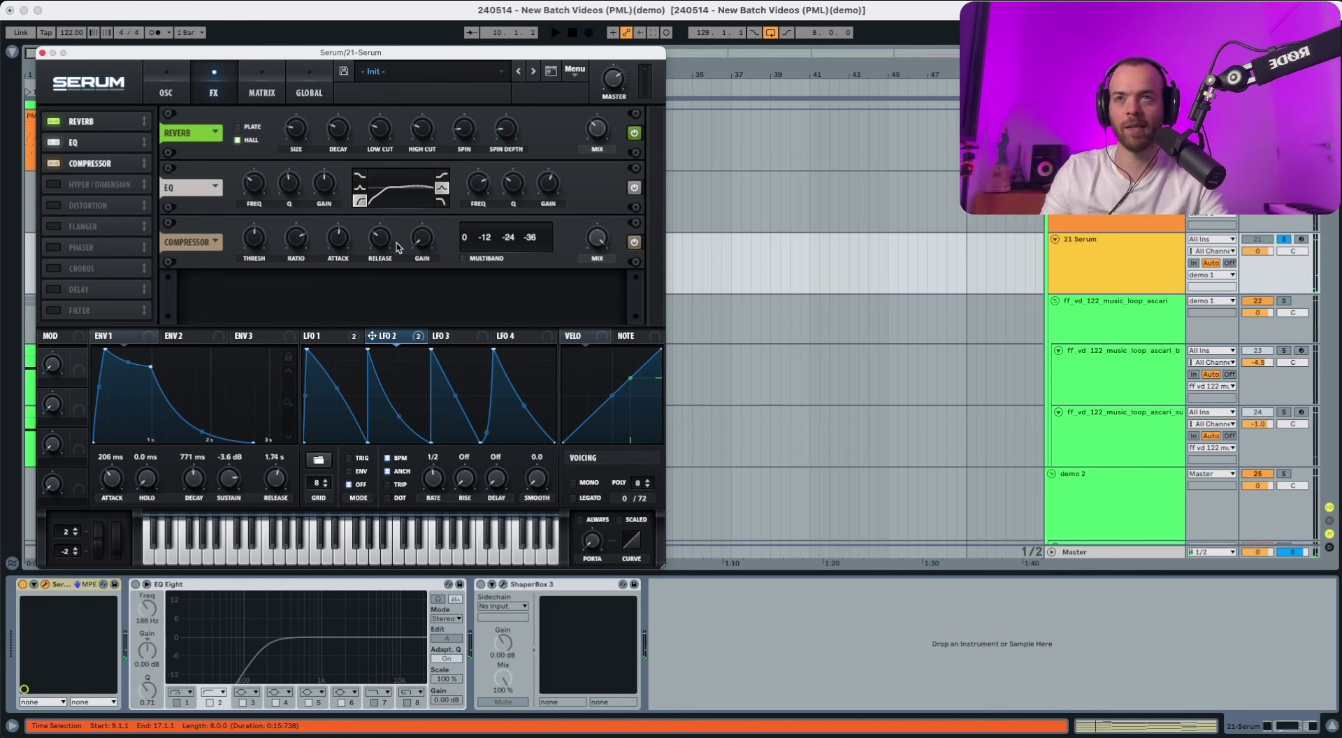
{"action": "mouse_move", "coordinate": [422, 248]}
{"action": "key", "text": "space"}
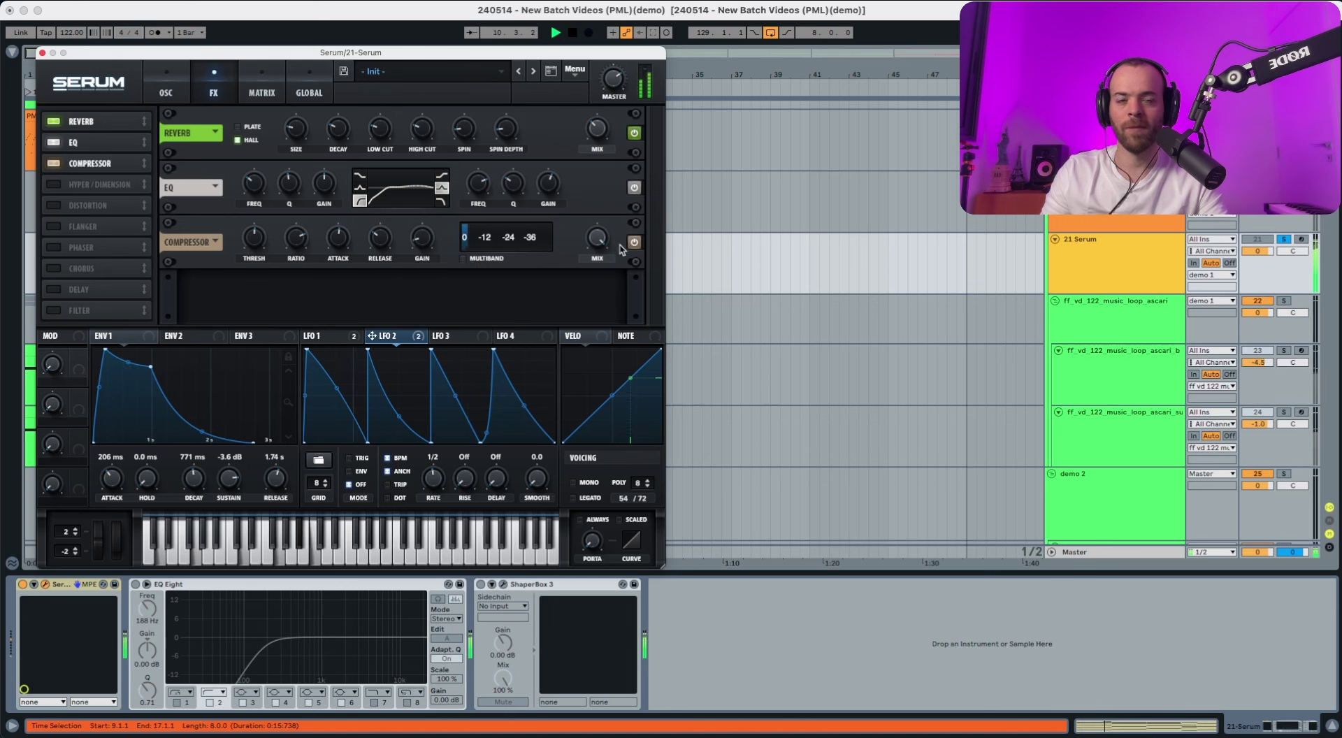
{"action": "left_click_drag", "start_coordinate": [597, 241], "coordinate": [598, 284]}
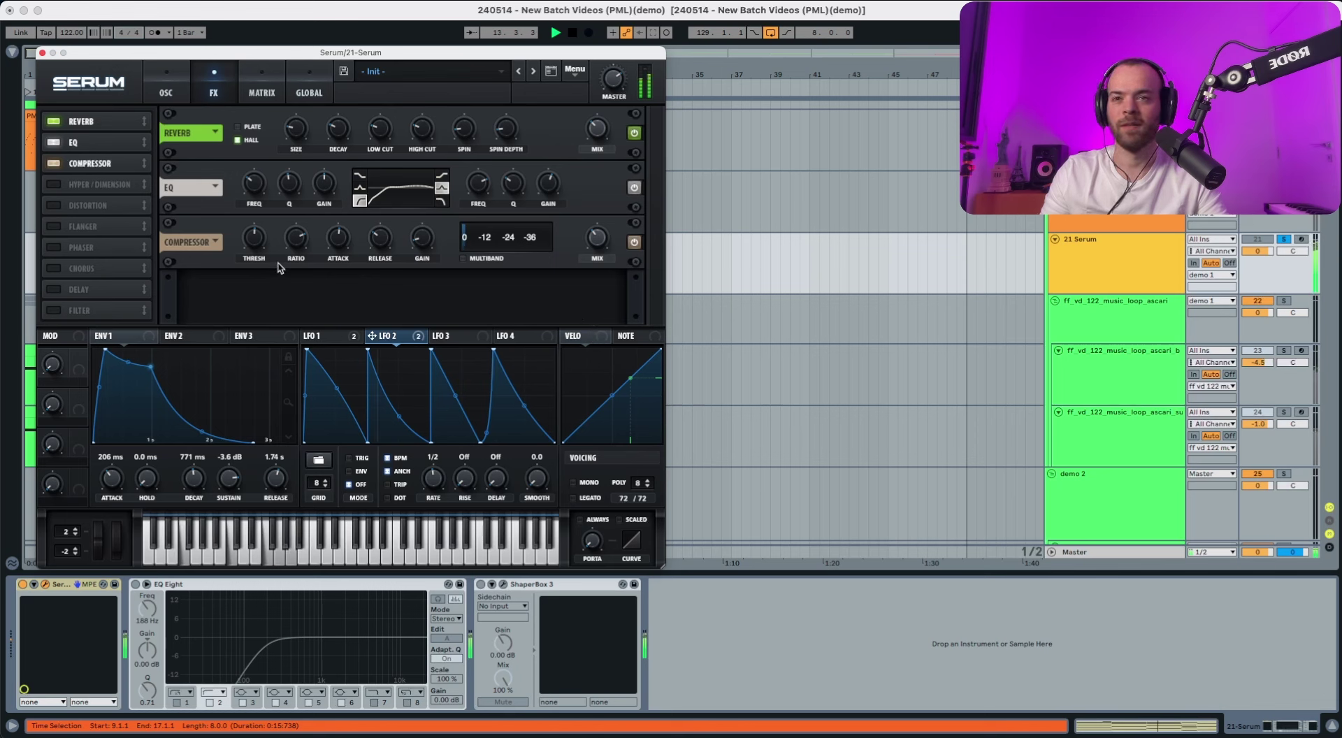
{"action": "key", "text": "space"}
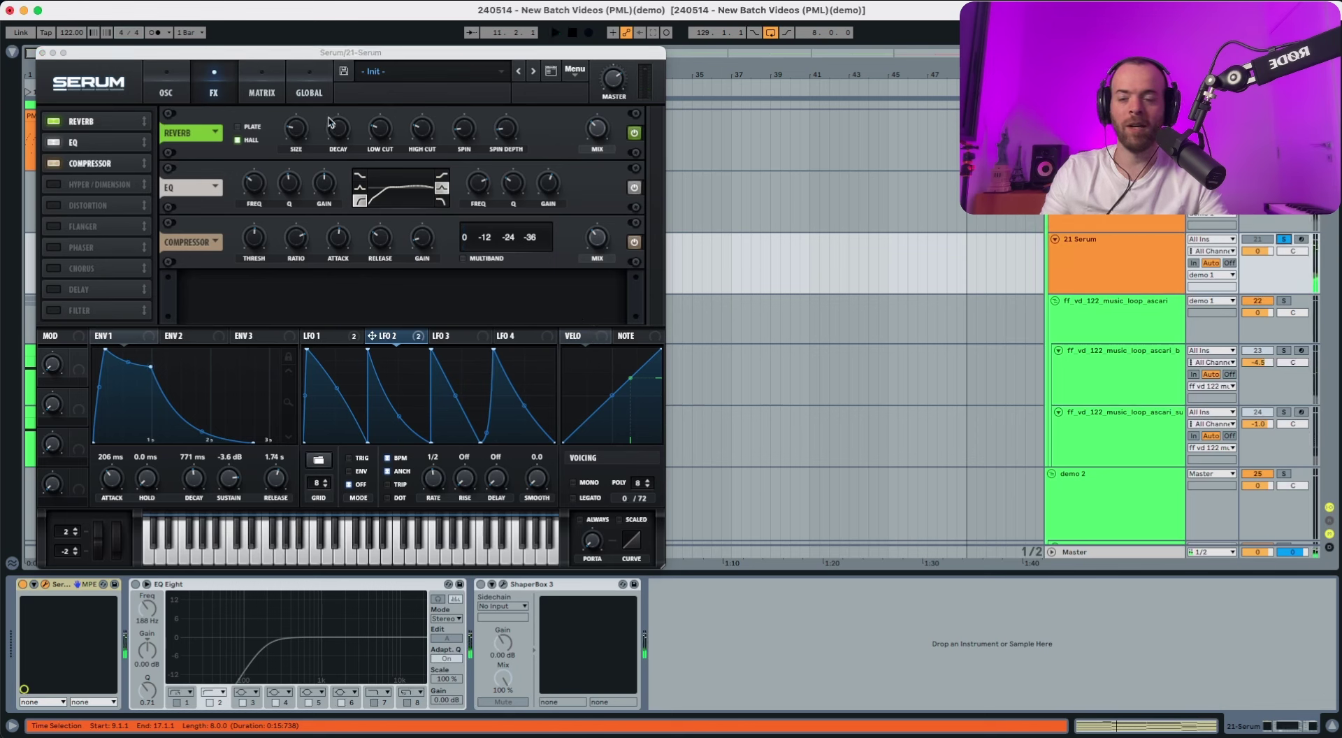
Go back to the oscillator settings, check the filter cutoff and audition the pad.
{"action": "left_click", "coordinate": [166, 91]}
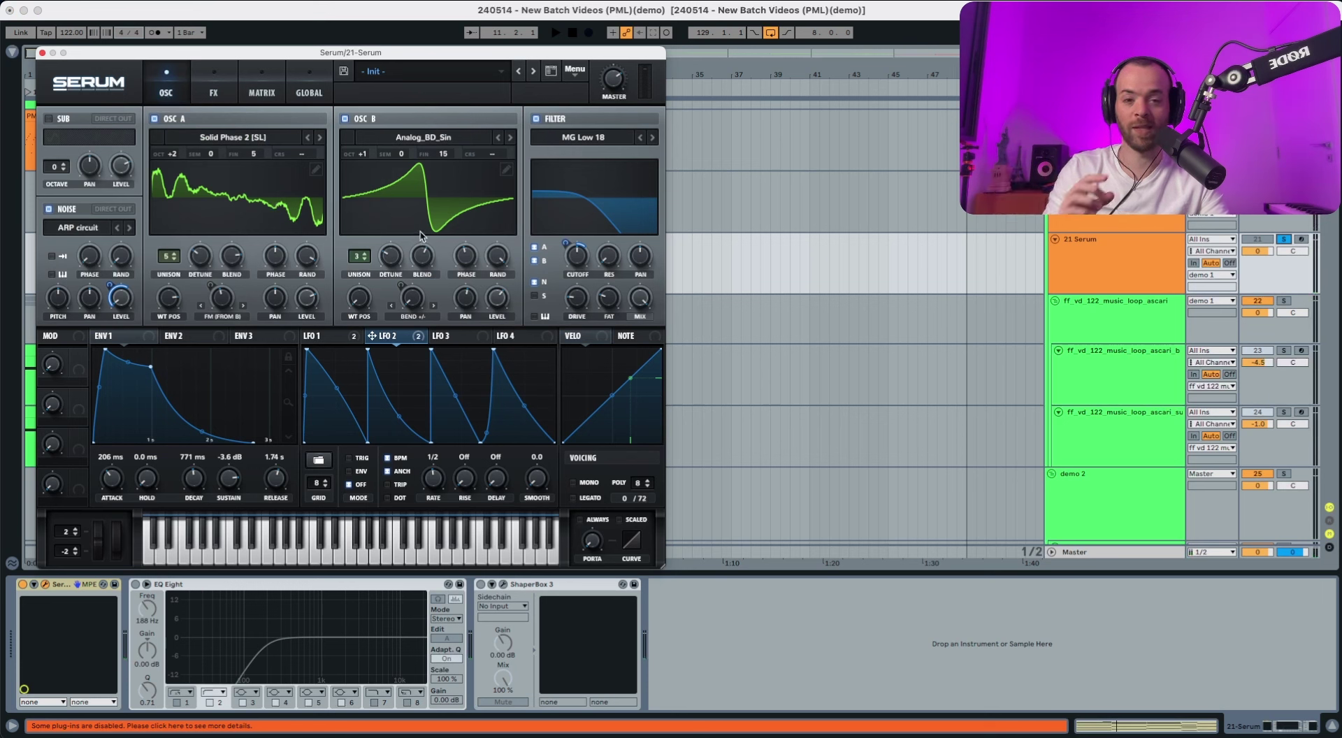
{"action": "mouse_move", "coordinate": [577, 261]}
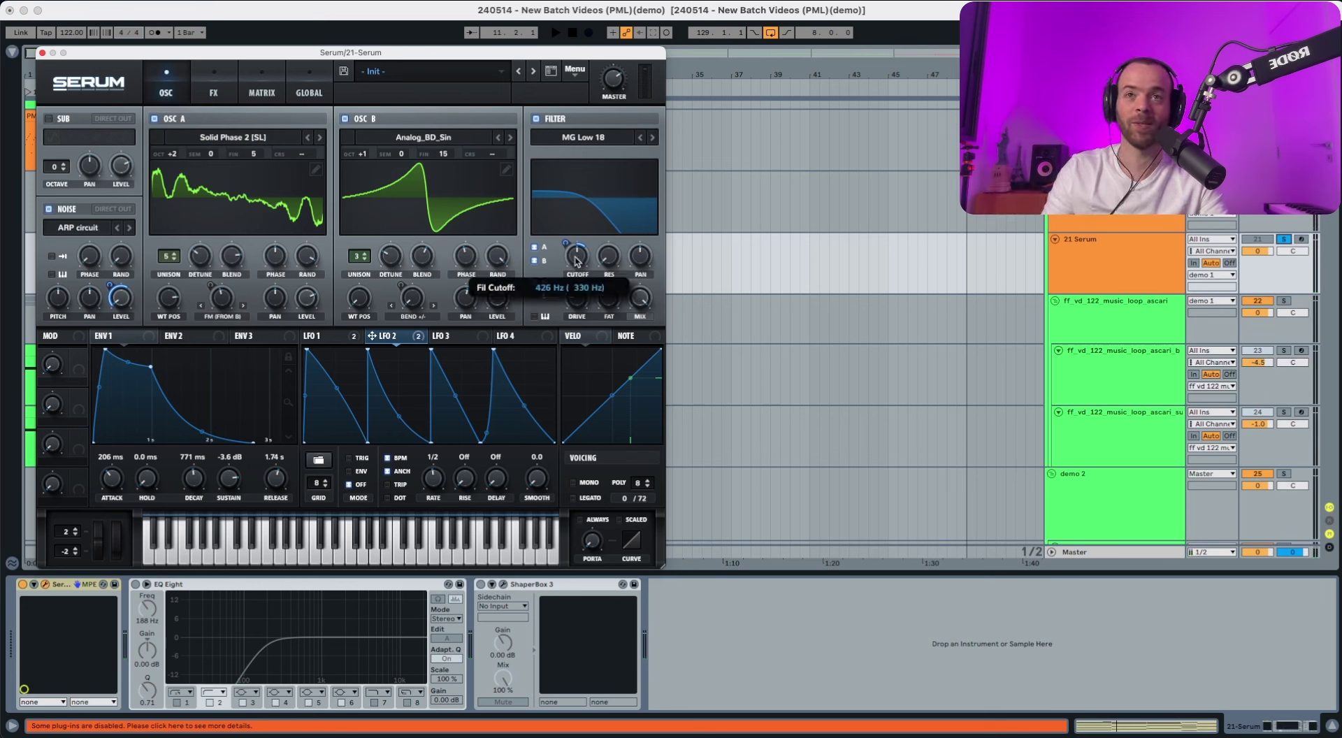
{"action": "key", "text": "space"}
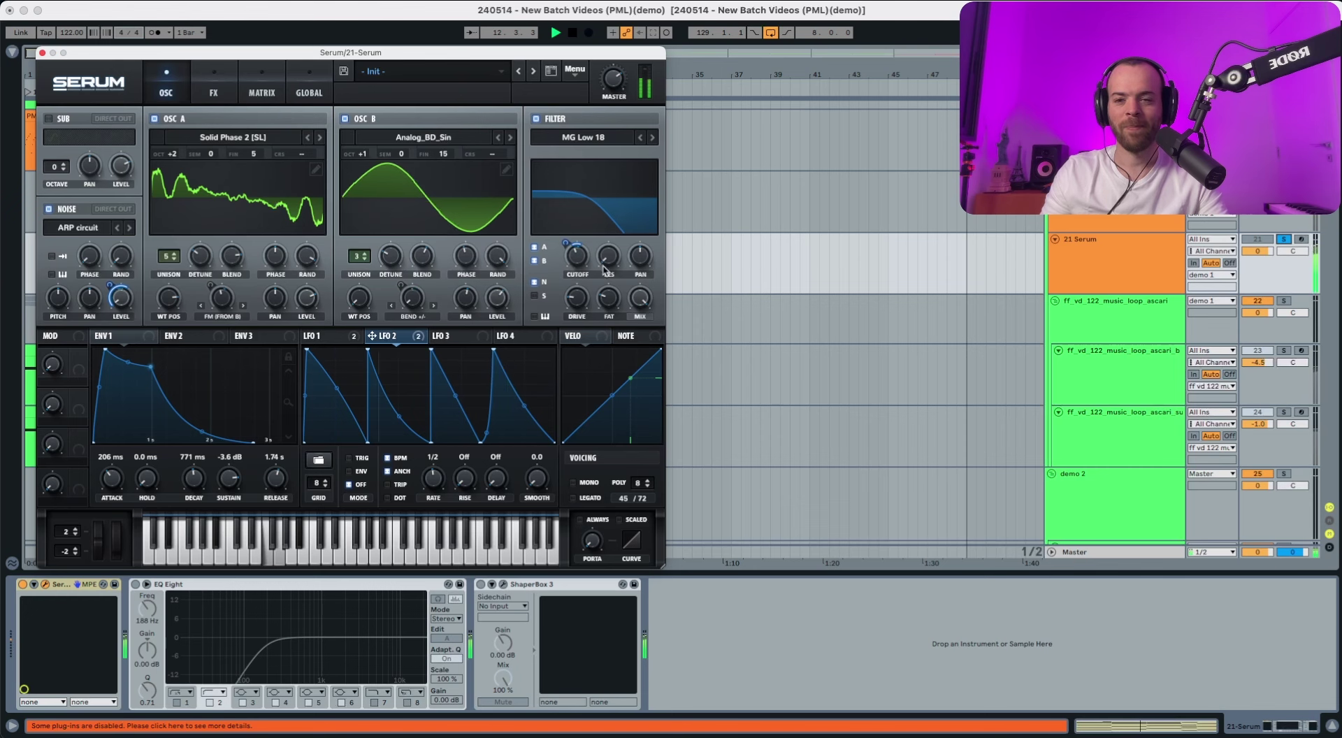
{"action": "key", "text": "space"}
Turn on the EQ Eight and ShaperBox 3 devices on the Serum track.
{"action": "scroll", "coordinate": [1224, 234], "scroll_direction": "down", "scroll_amount": 1}
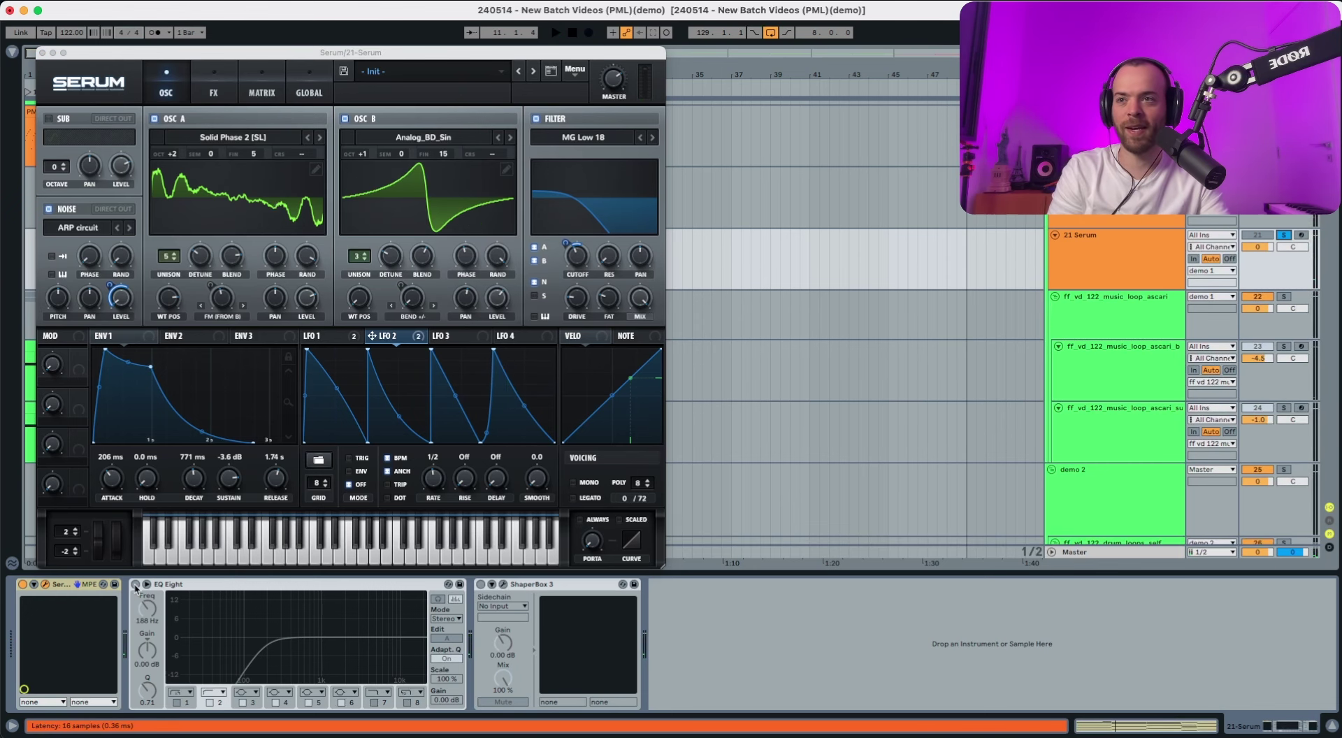
{"action": "left_click", "coordinate": [135, 586]}
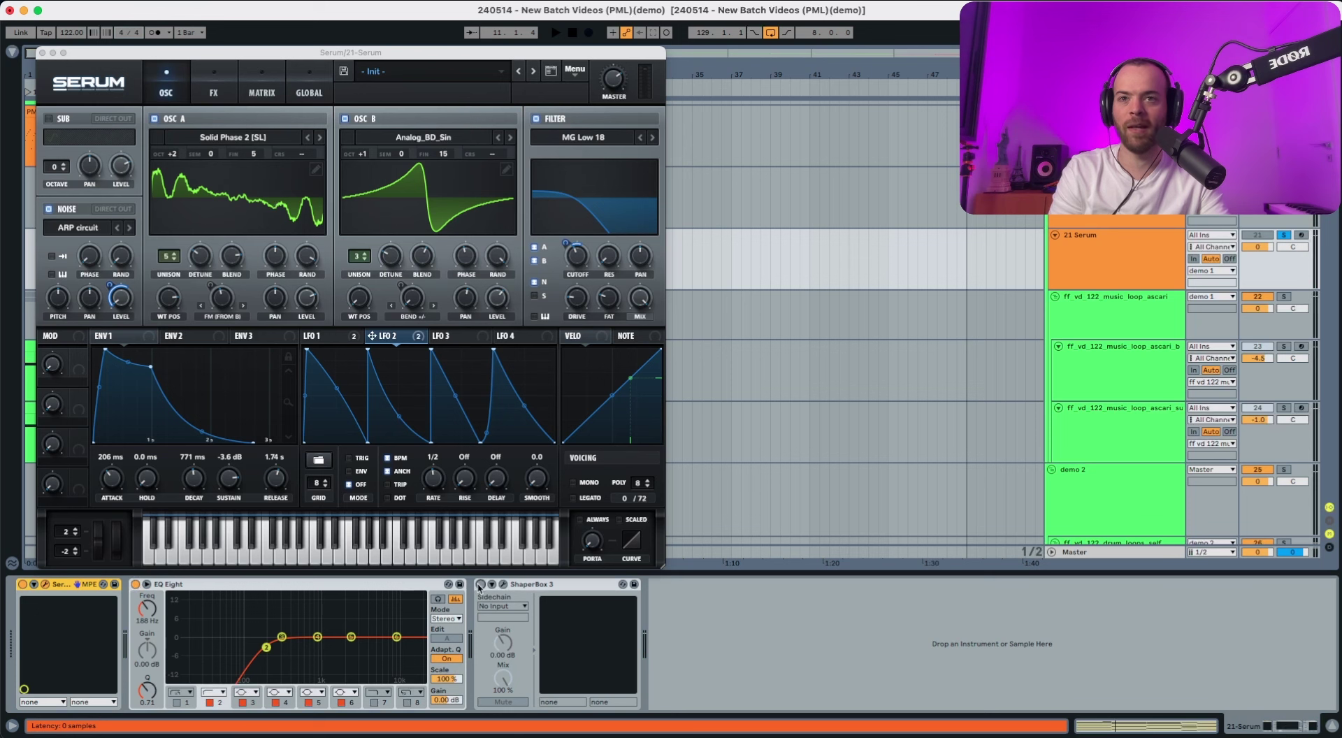
{"action": "left_click", "coordinate": [480, 585]}
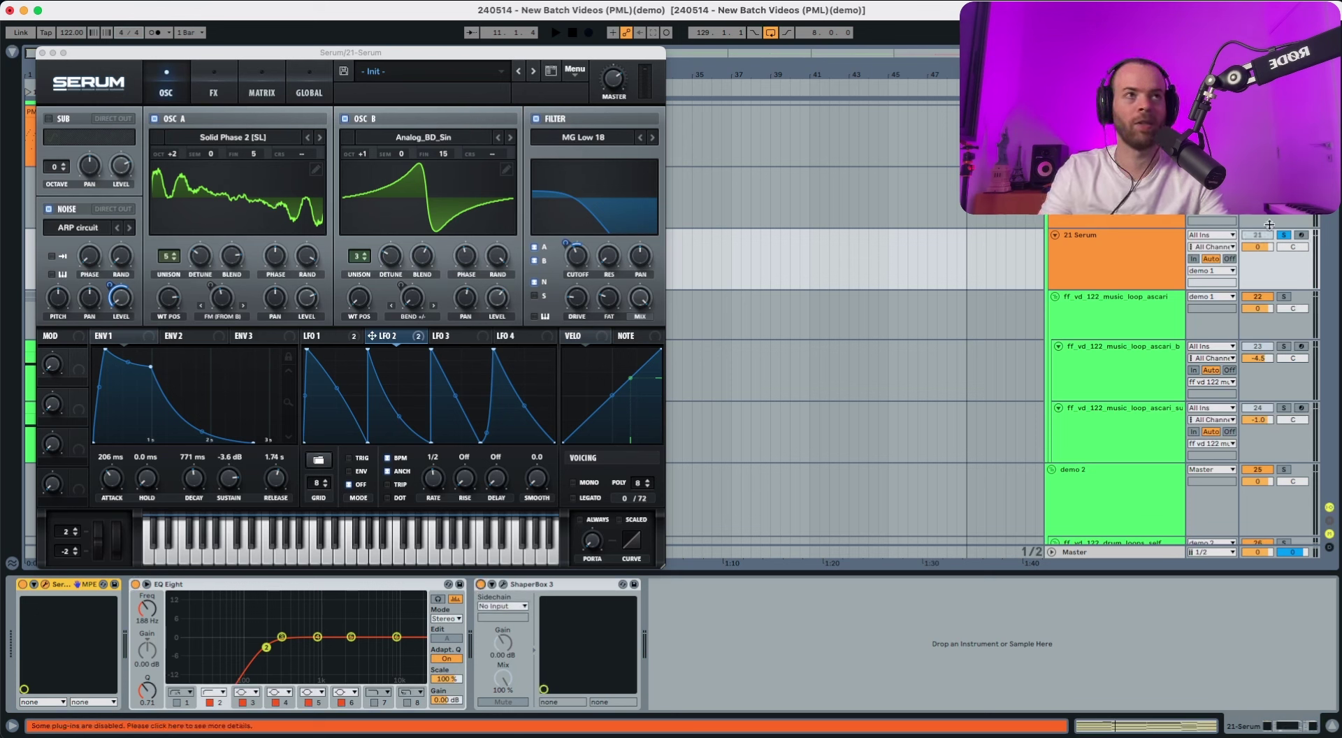
Unsolo the Serum track and fine-tune the filter cutoff while the pad plays with the other tracks.
{"action": "key", "text": "space"}
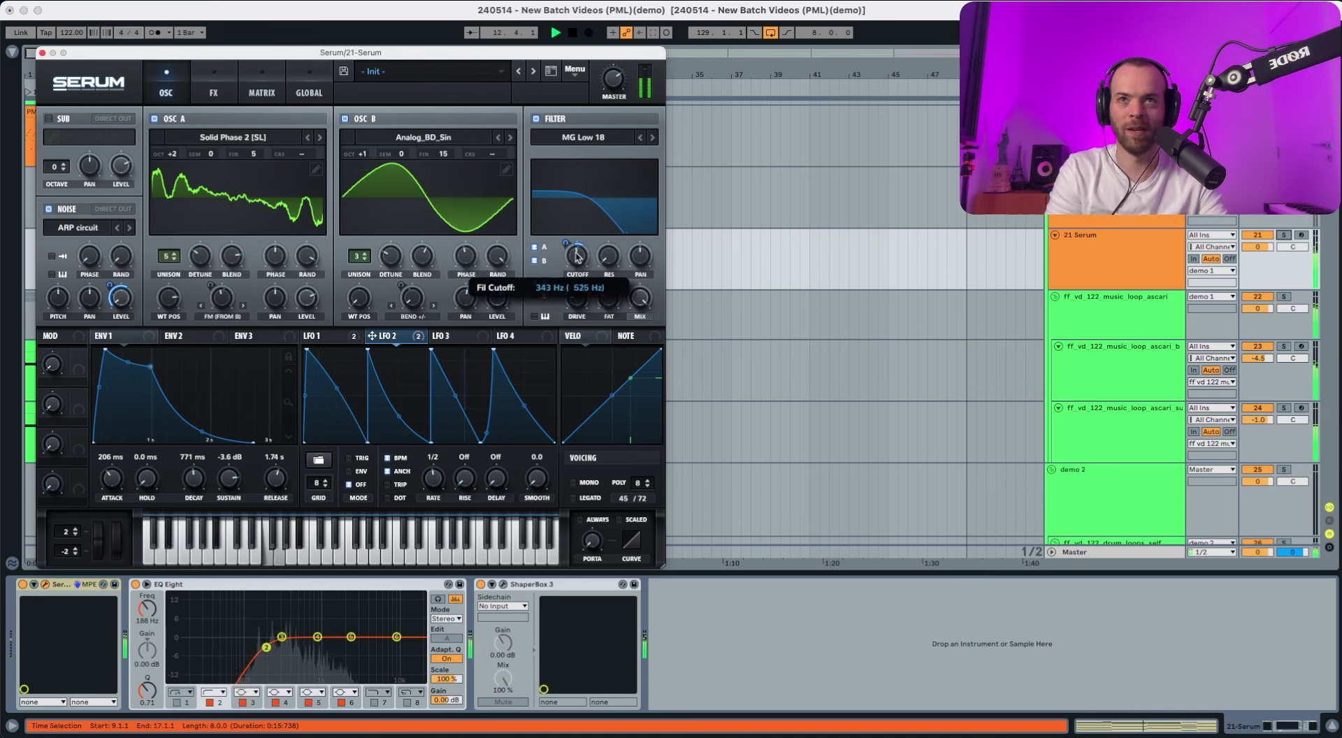
{"action": "left_click_drag", "start_coordinate": [578, 258], "coordinate": [578, 261]}
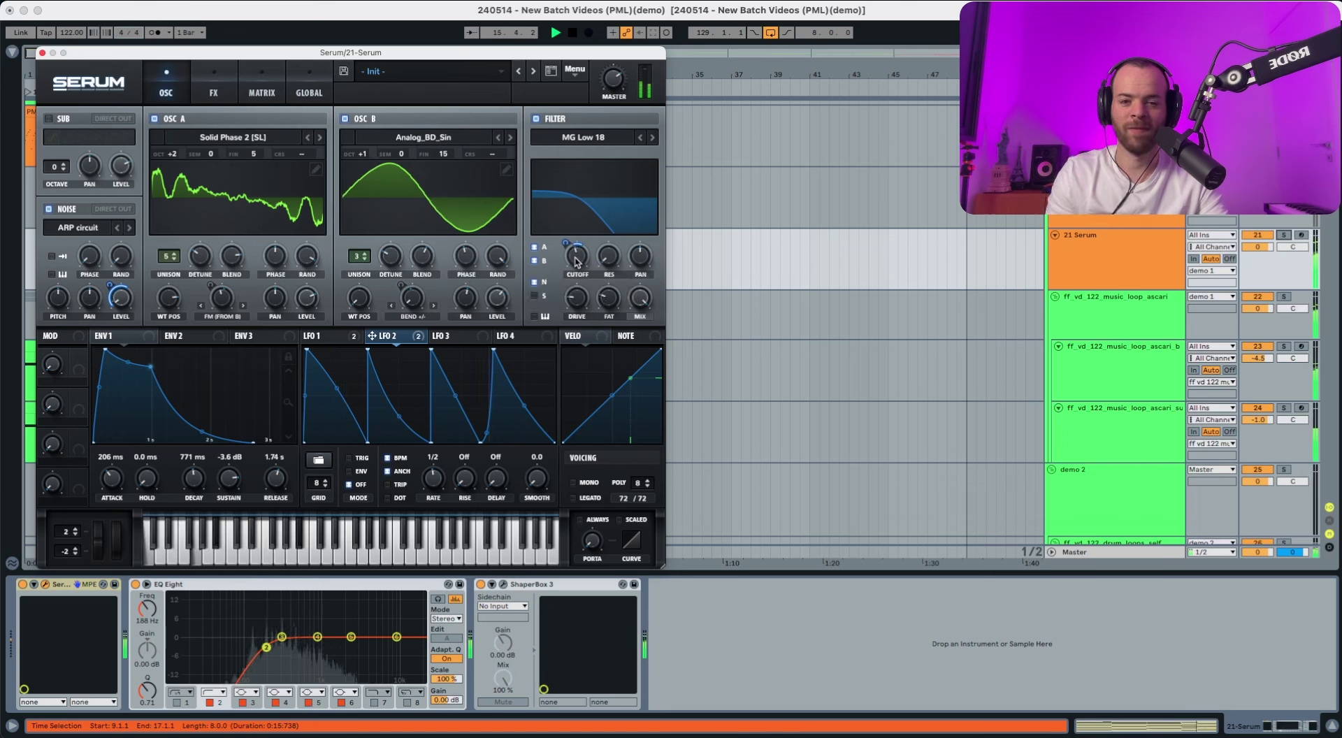
{"action": "key", "text": "space"}
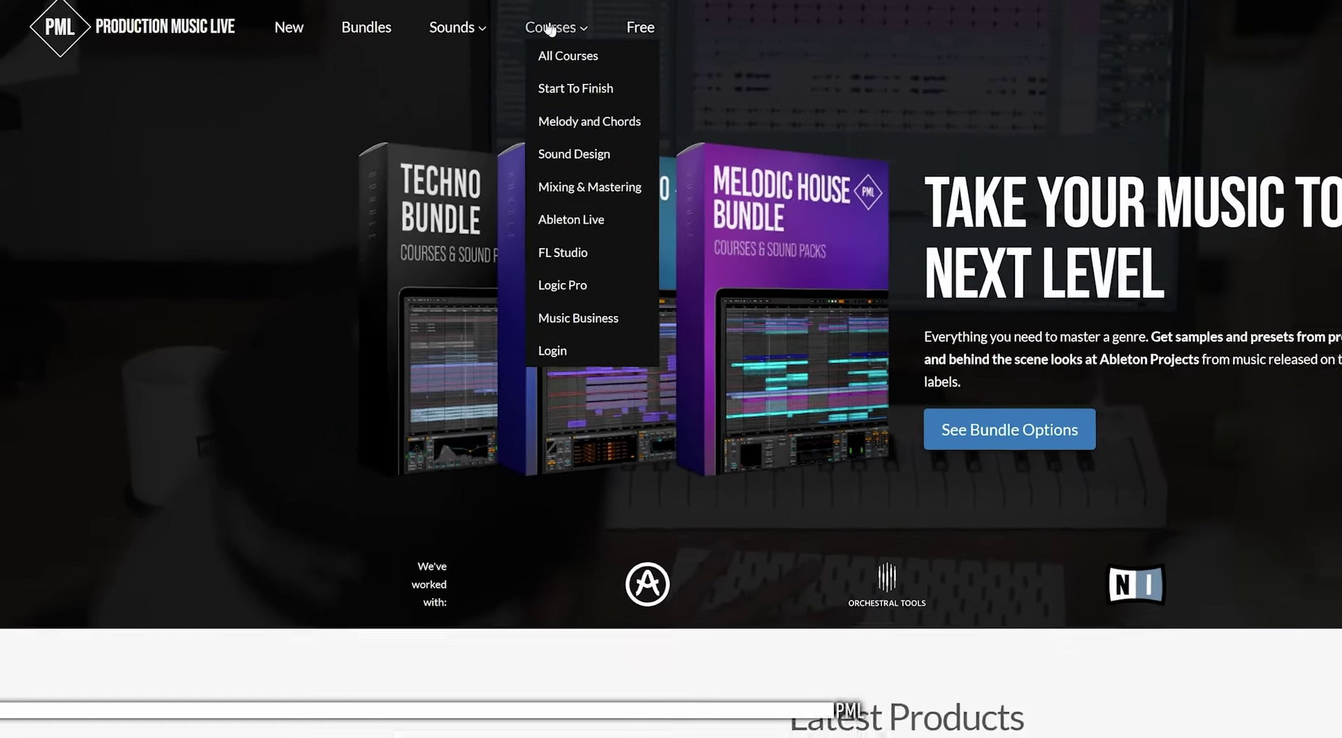
{"action": "mouse_move", "coordinate": [533, 32]}
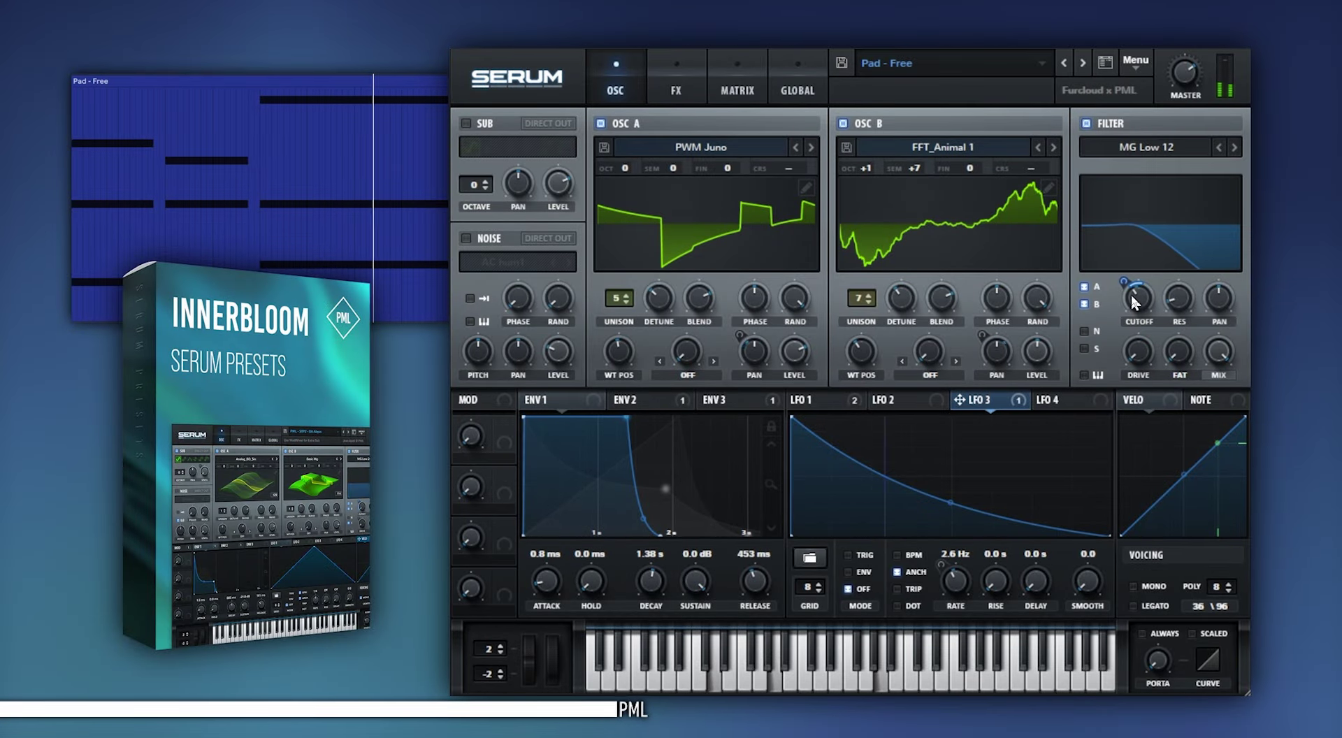
{"action": "mouse_move", "coordinate": [1137, 295]}
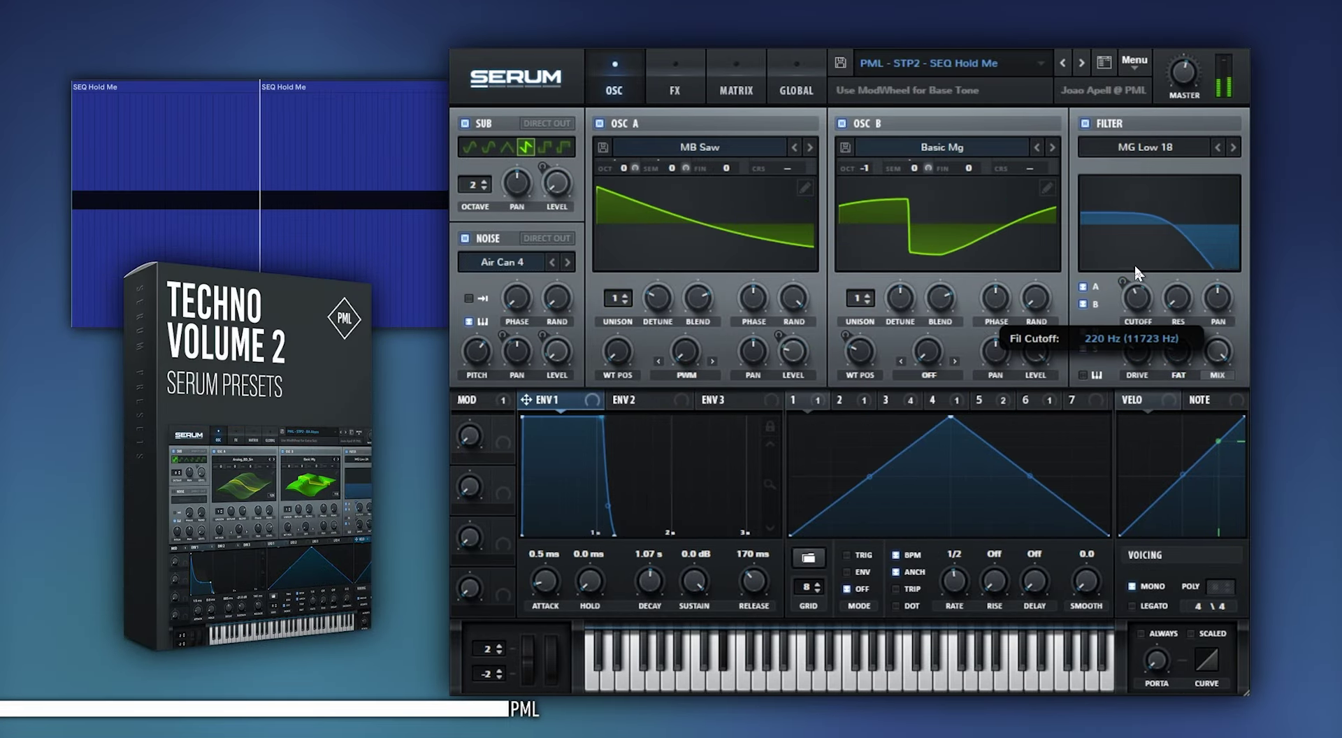